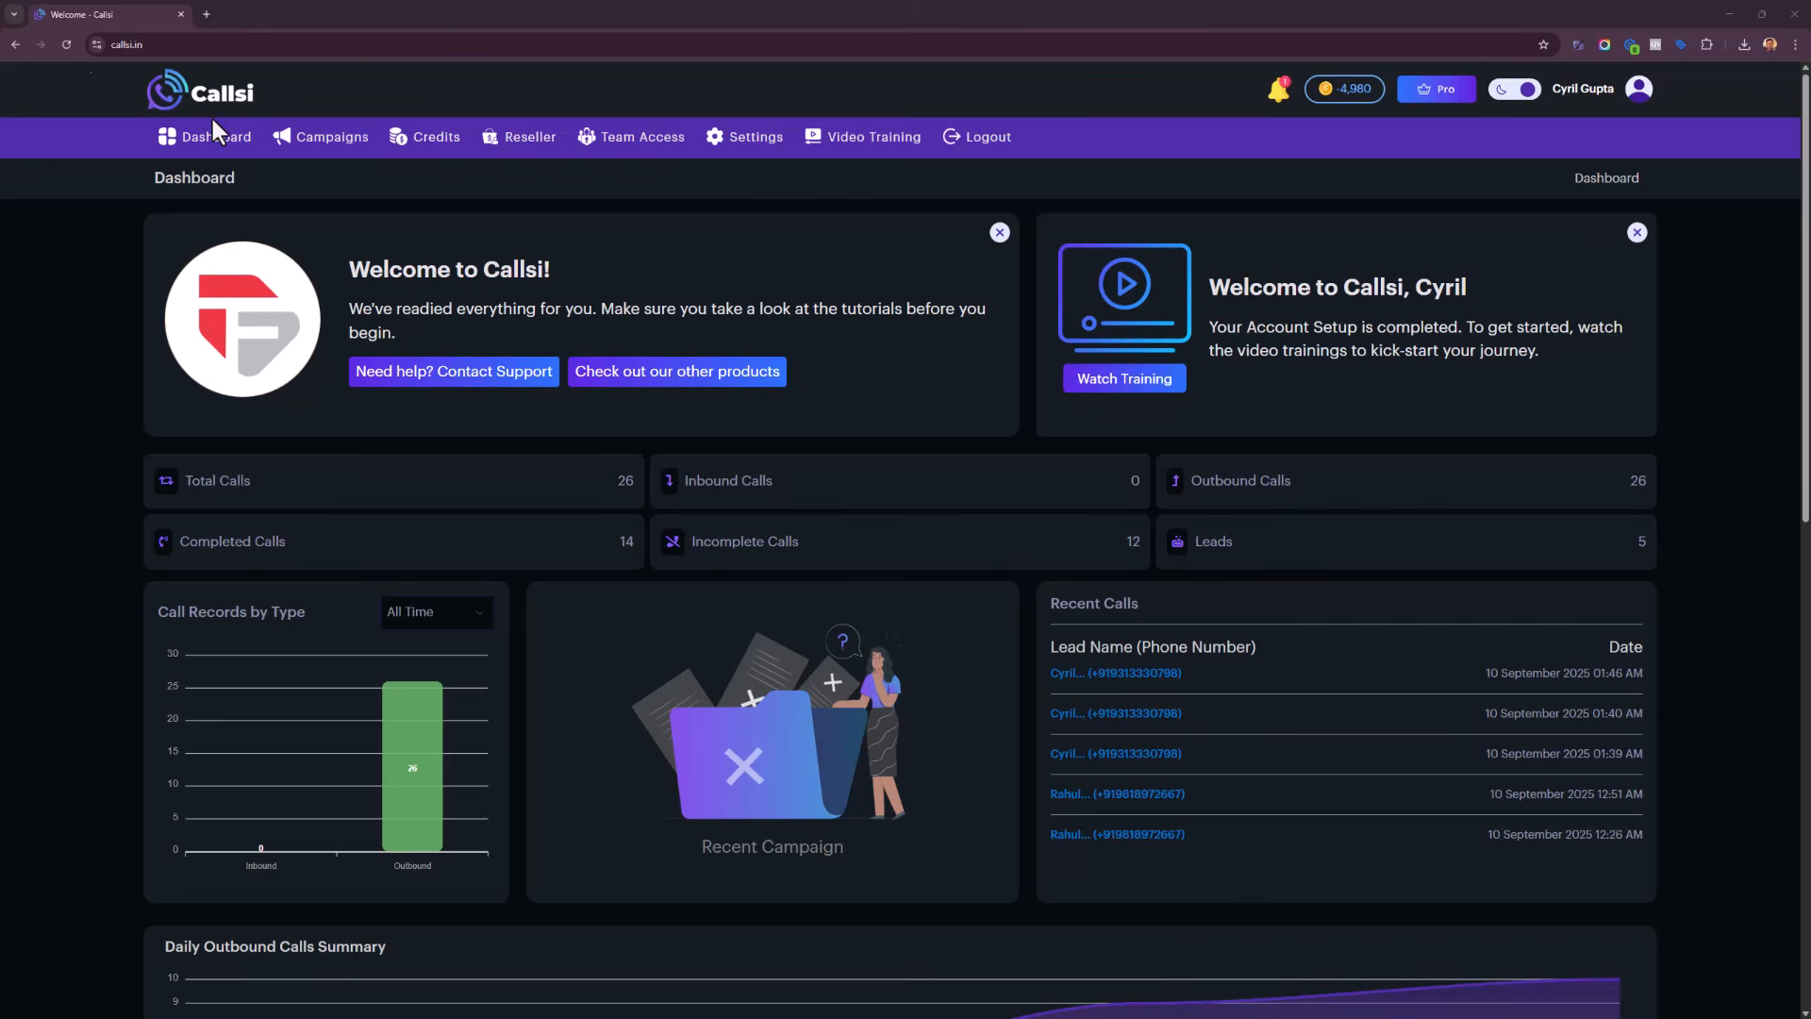
- Go to the campaign list and open the dashboard of the Callsi Outbound campaign
left_click(351, 145)
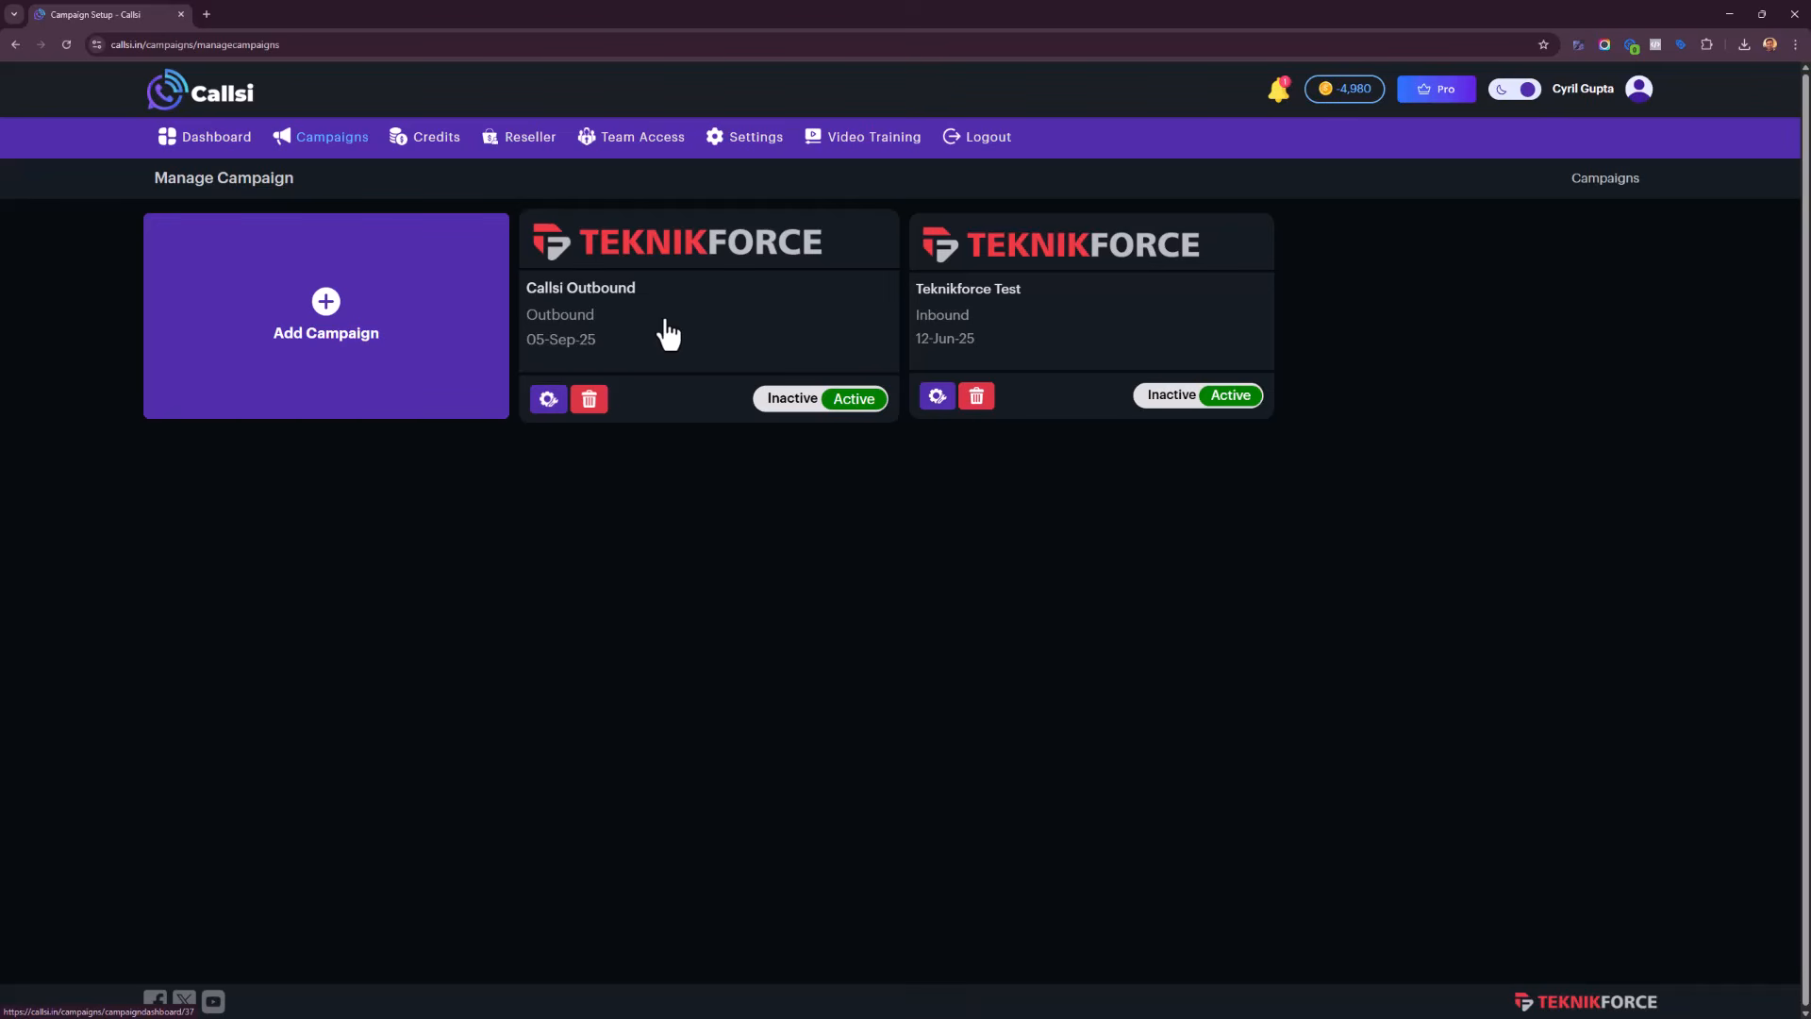
left_click_drag(569, 348, 467, 363)
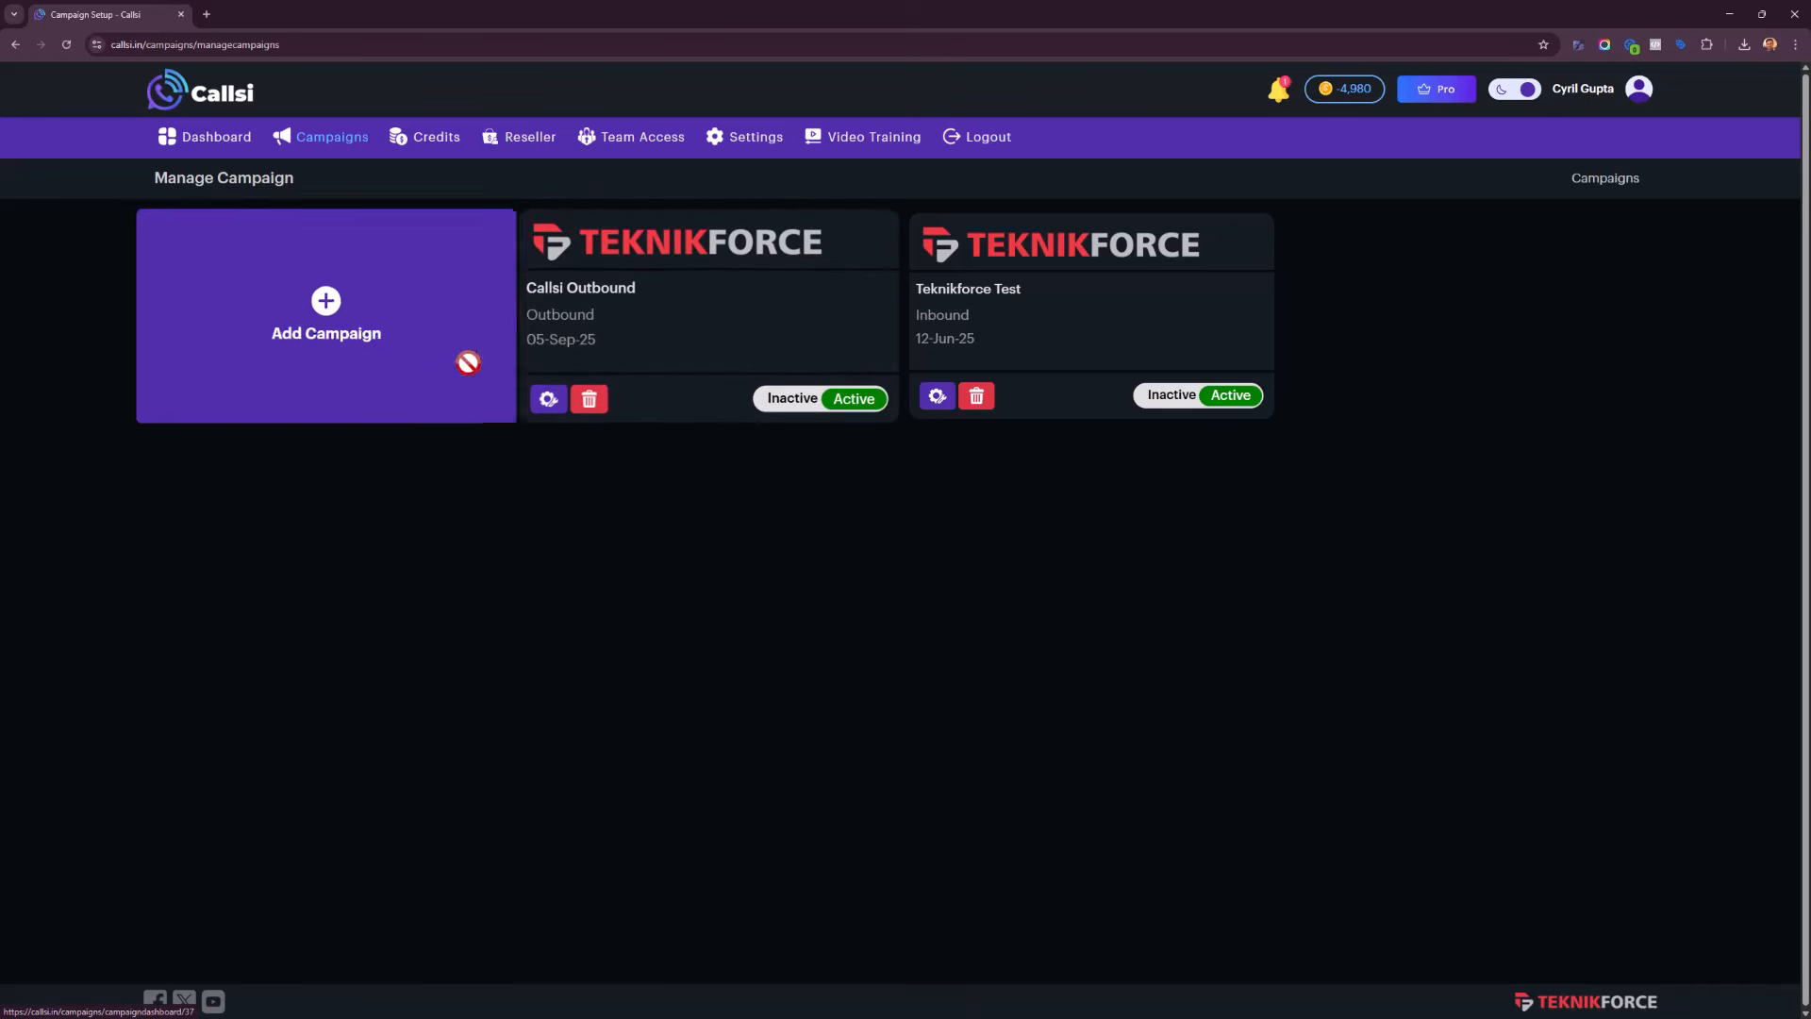
left_click(752, 323)
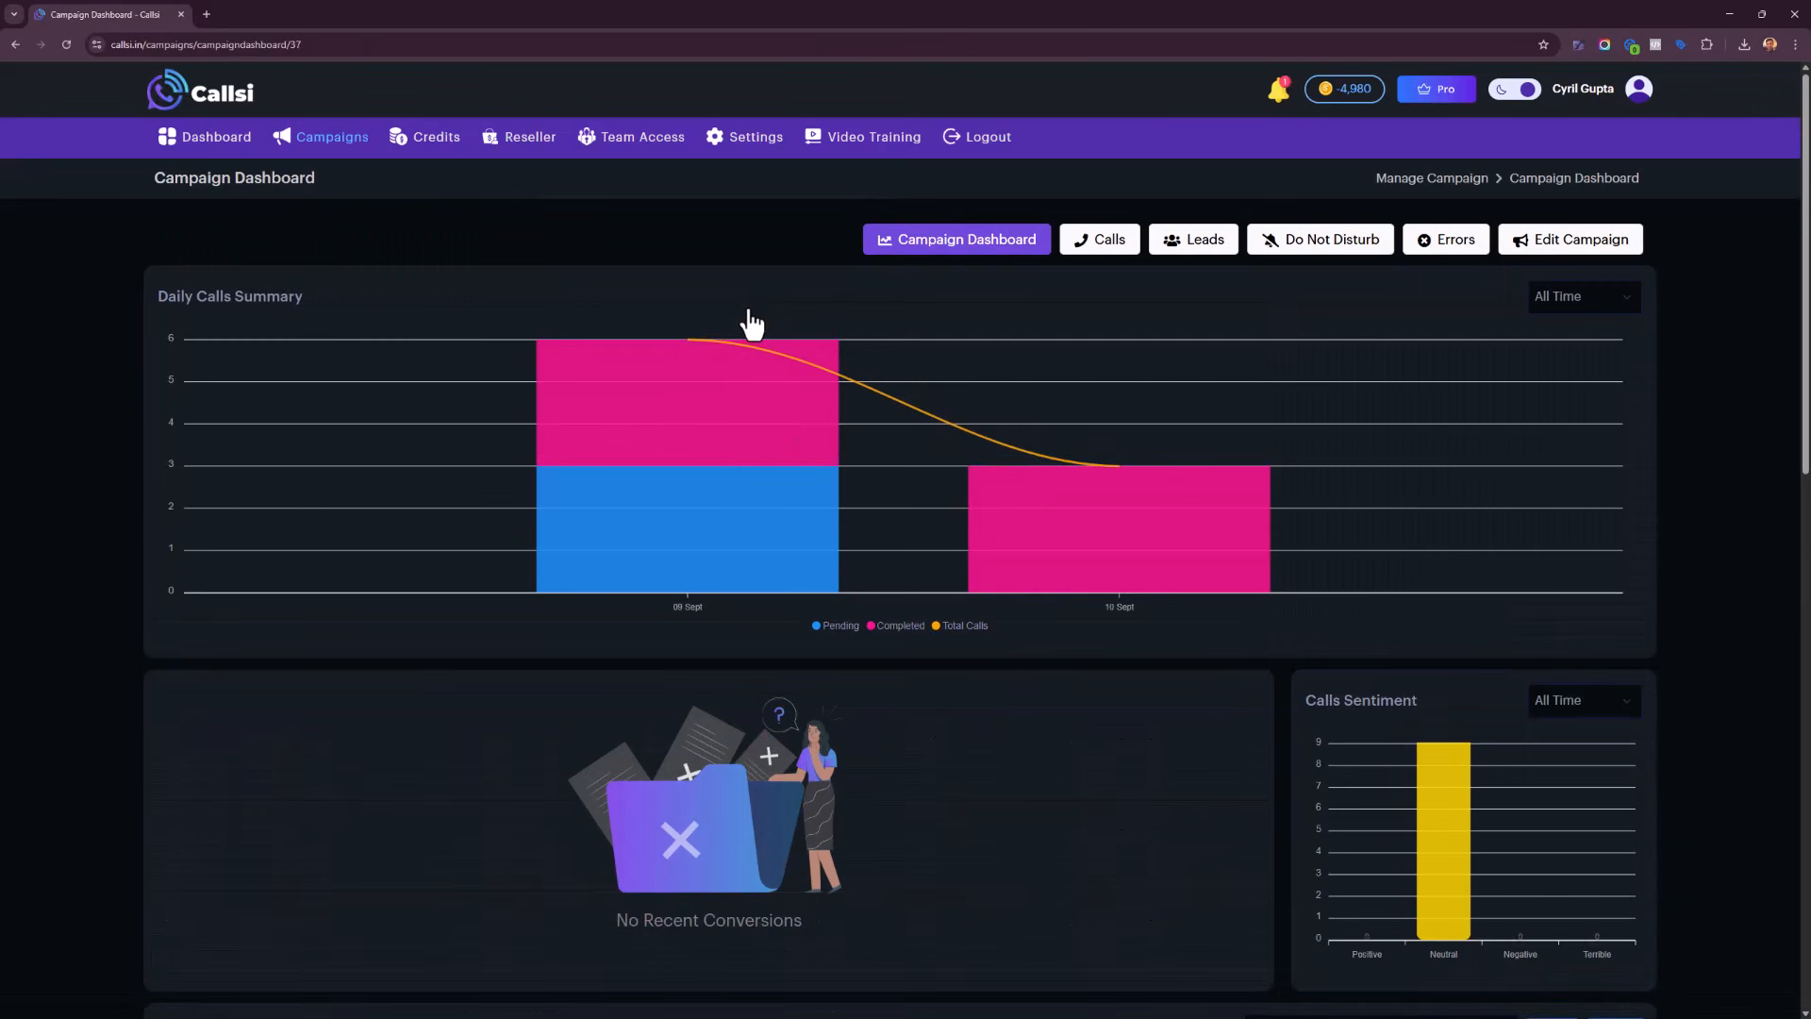
- Examine the campaign dashboard's daily calls summary, recent conversions, calls sentiment and recent calls list
mouse_move(730, 454)
scroll(415, 400, "down", 4)
scroll(382, 566, "up", 2)
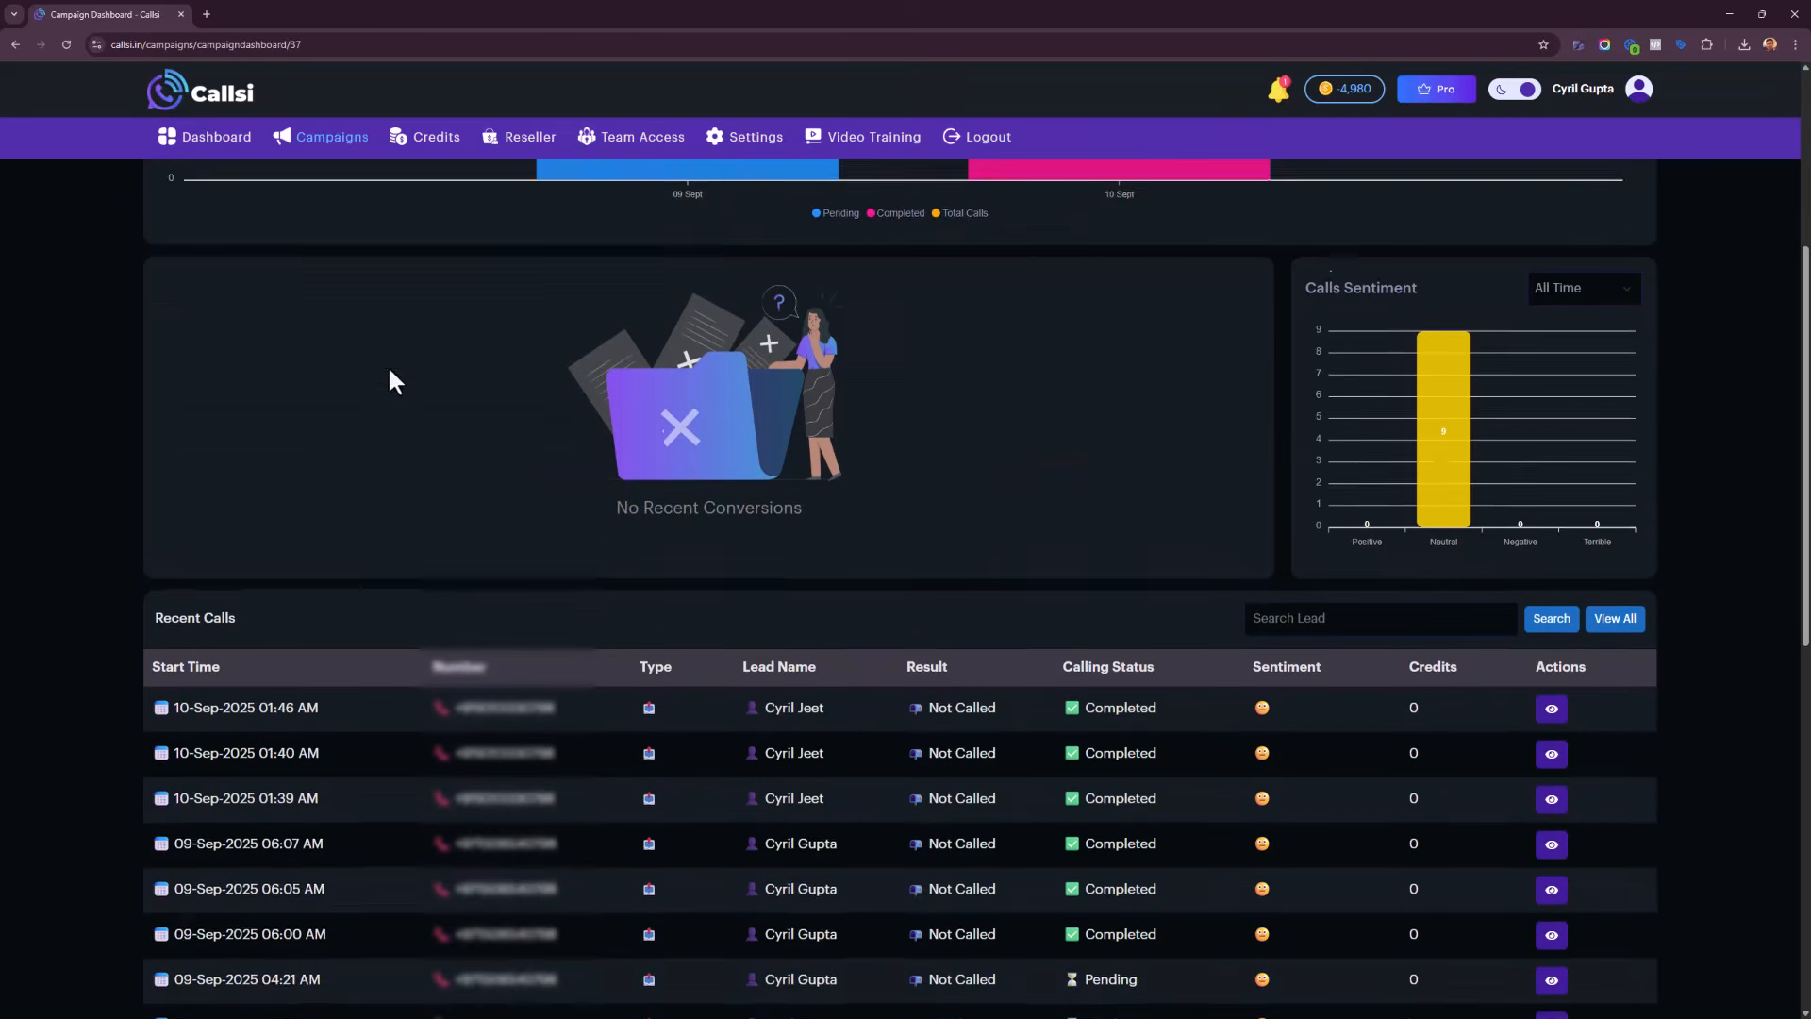
scroll(378, 580, "up", 2)
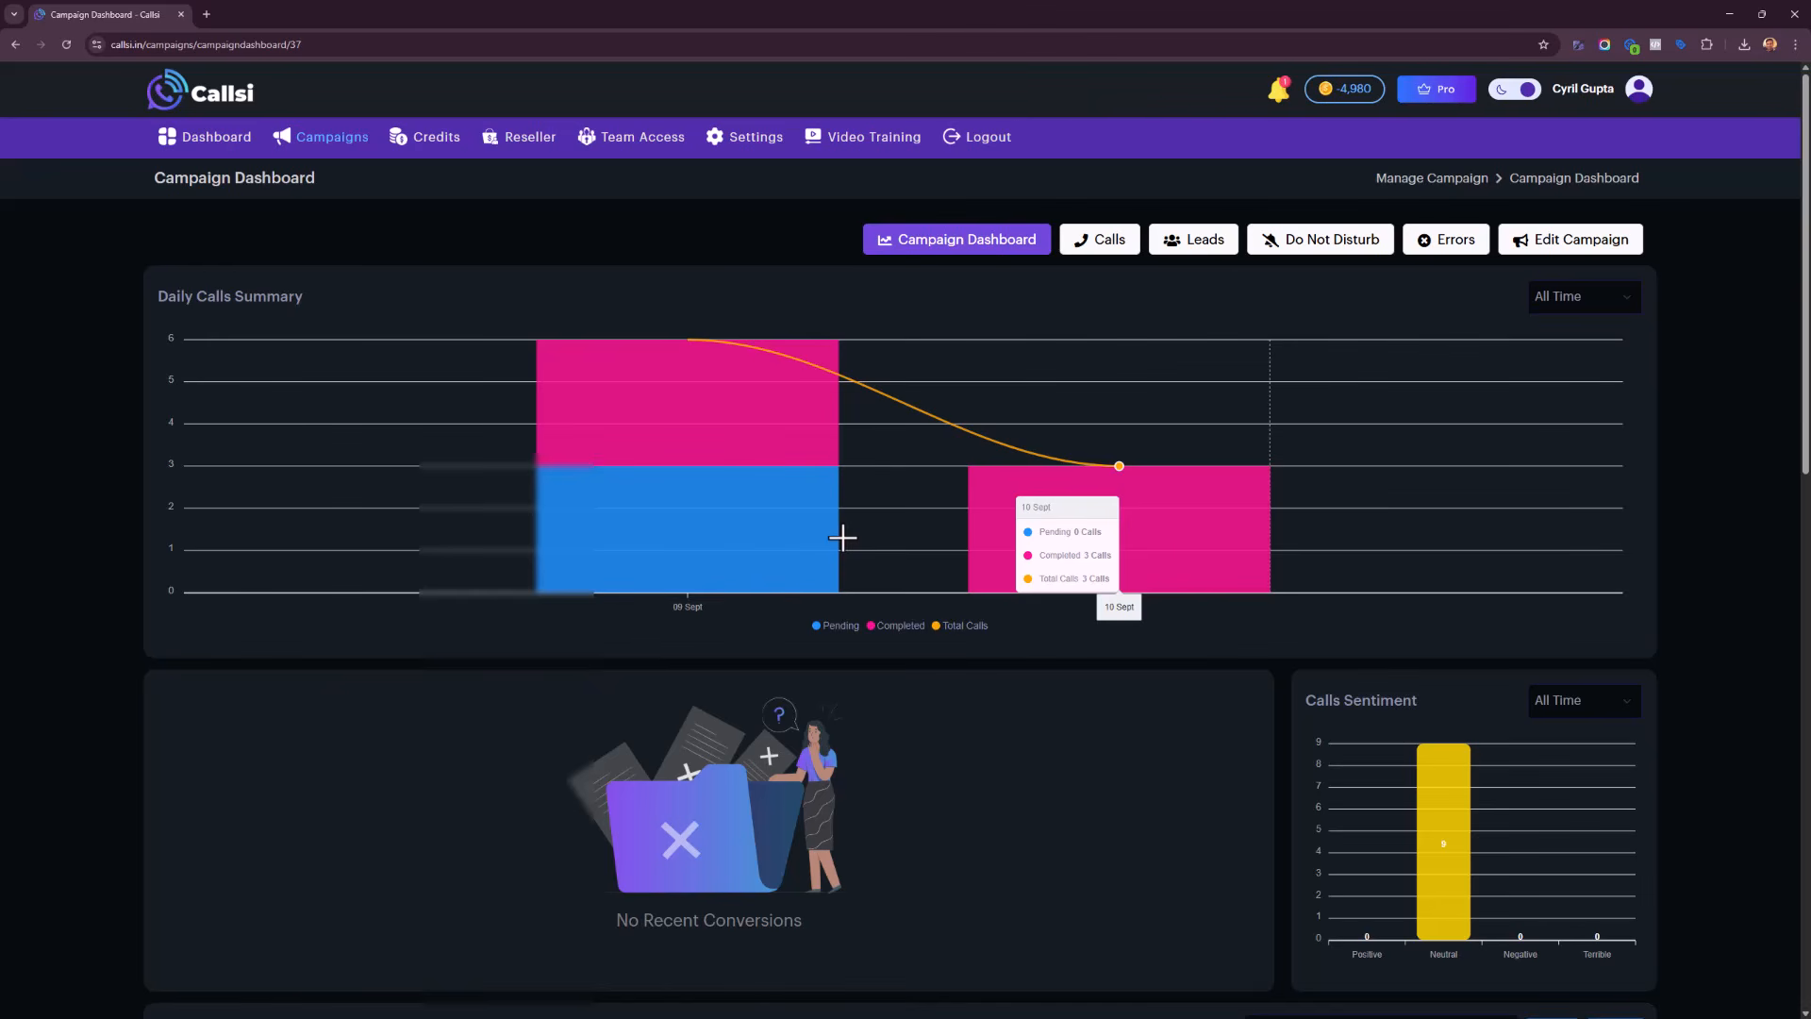
scroll(844, 576, "down", 5)
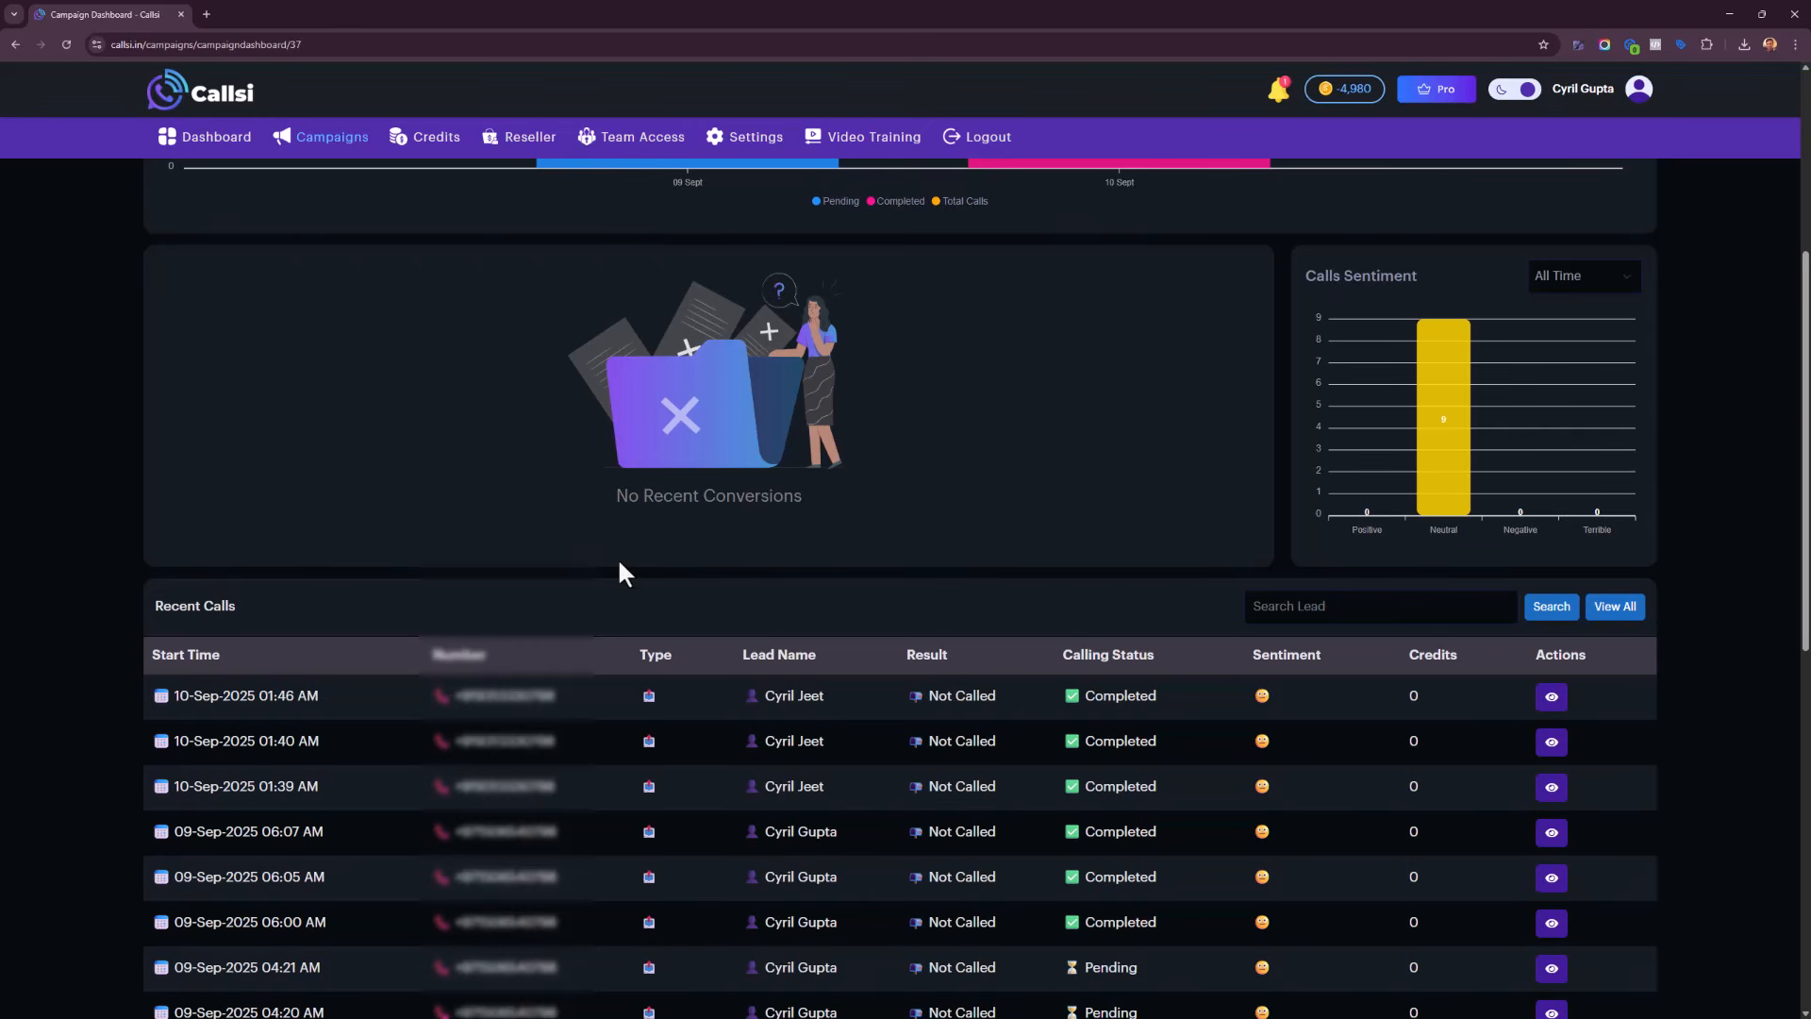
scroll(636, 557, "down", 3)
scroll(1073, 553, "down", 2)
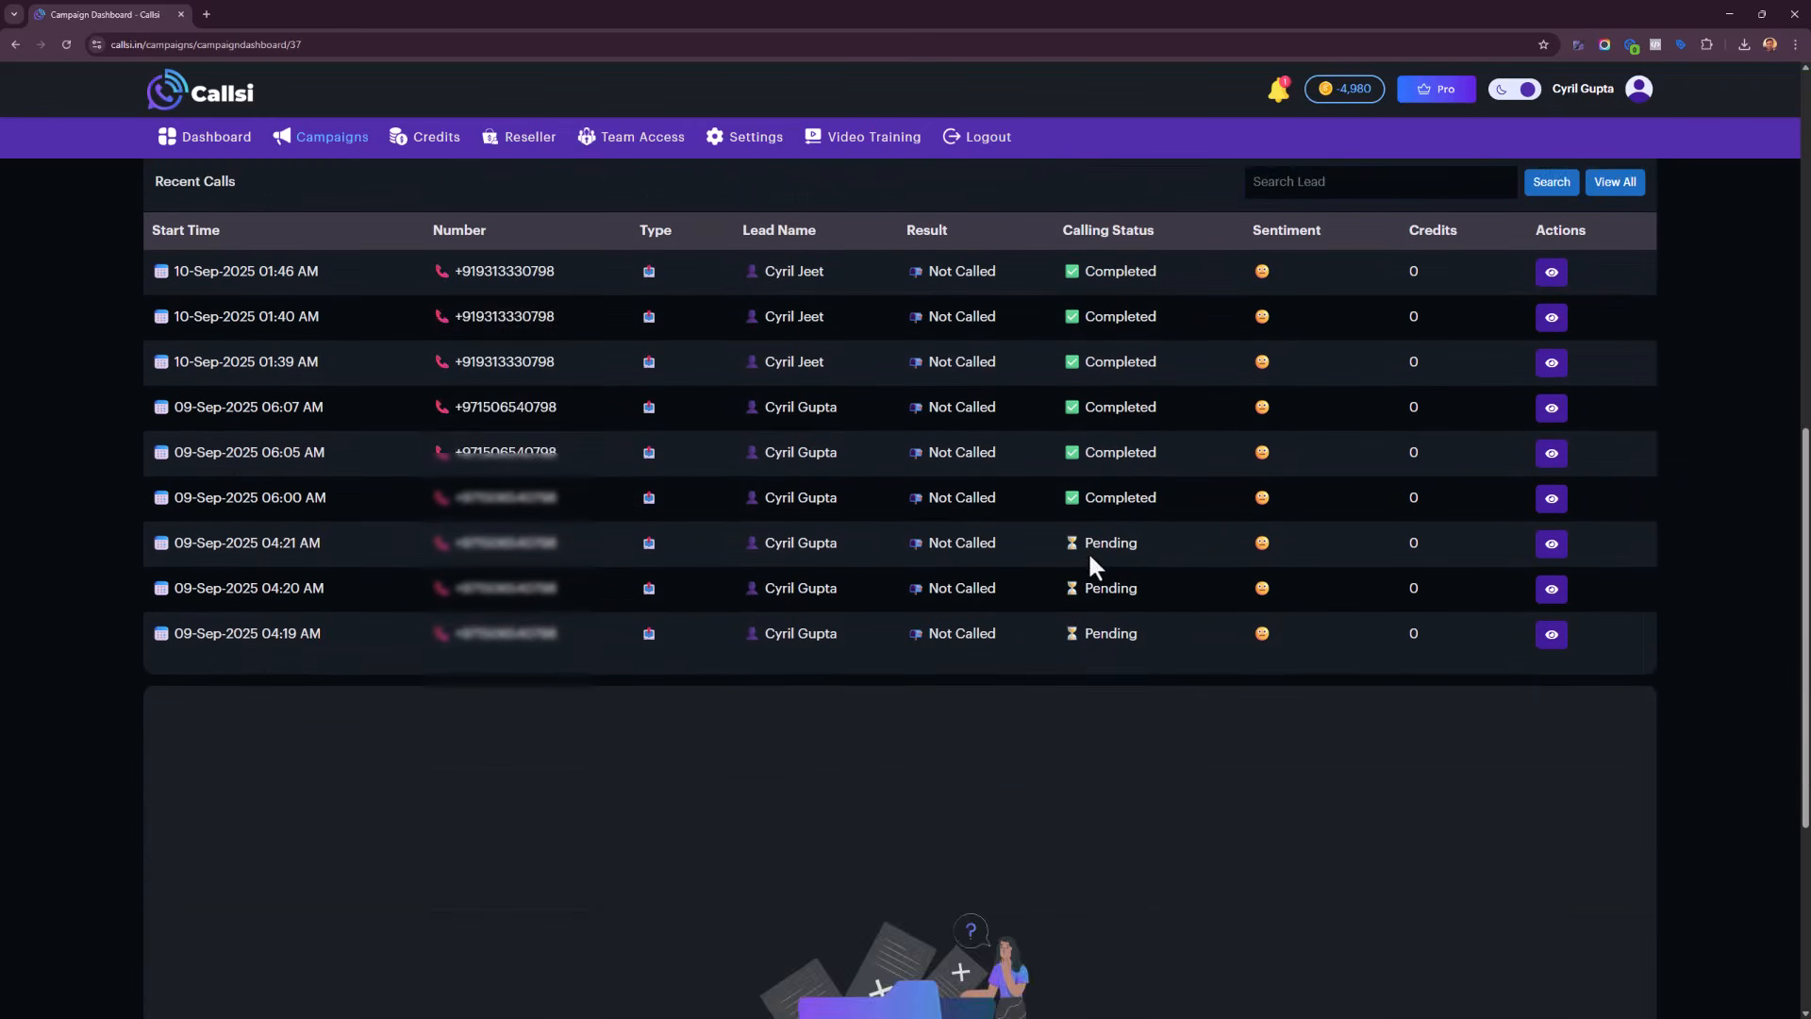
scroll(1077, 558, "up", 3)
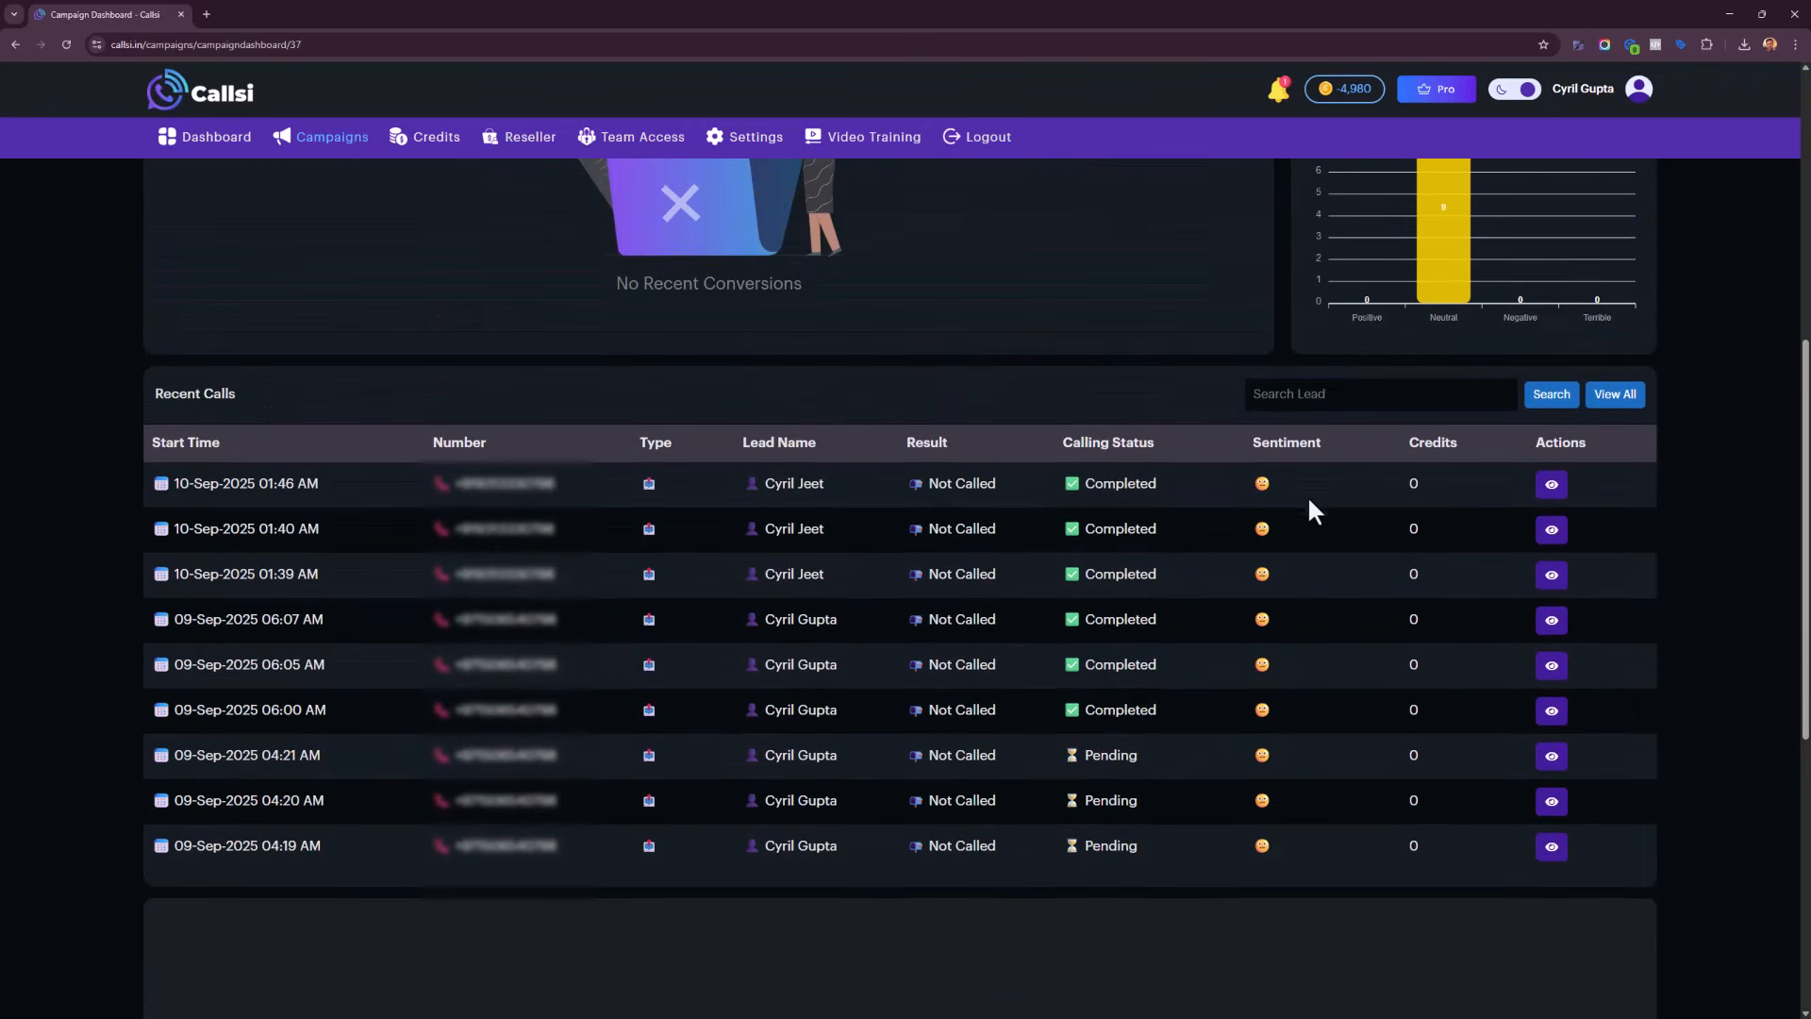
- Open the details of a completed call from the recent calls, read its transcript and return to the campaign dashboard
left_click(1550, 530)
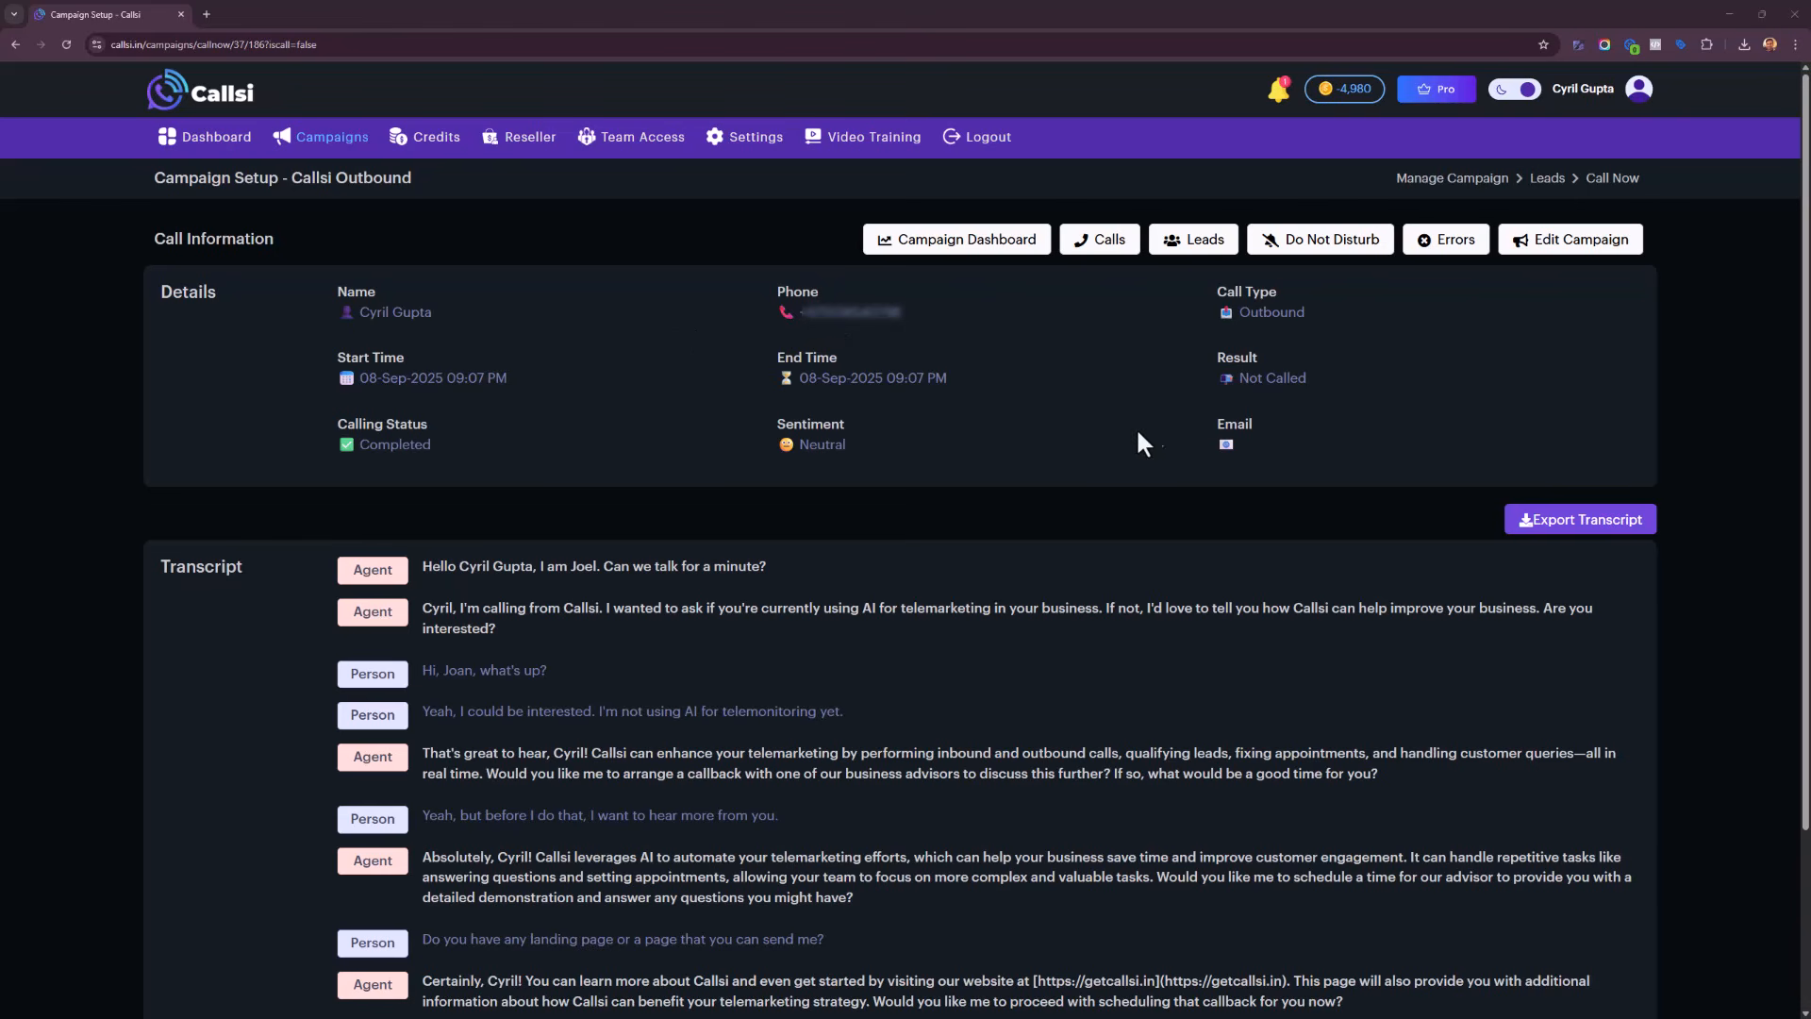
scroll(657, 481, "down", 3)
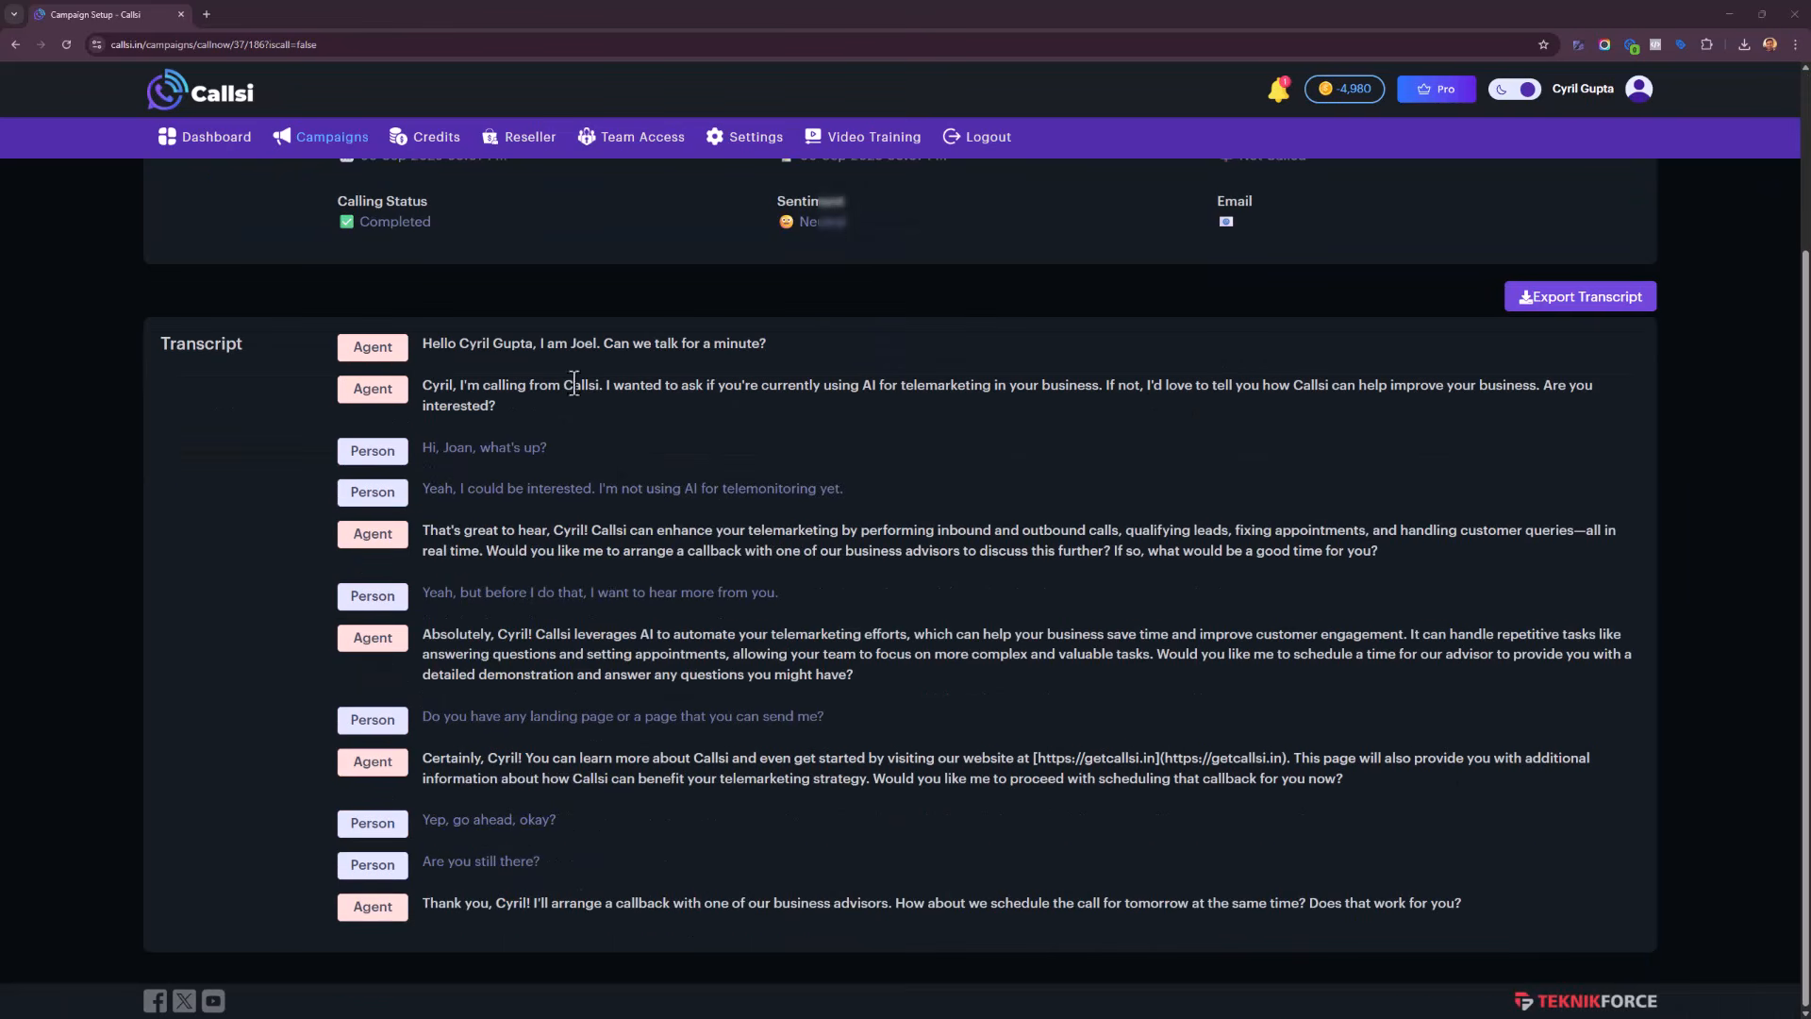
left_click_drag(590, 403, 849, 772)
left_click(852, 773)
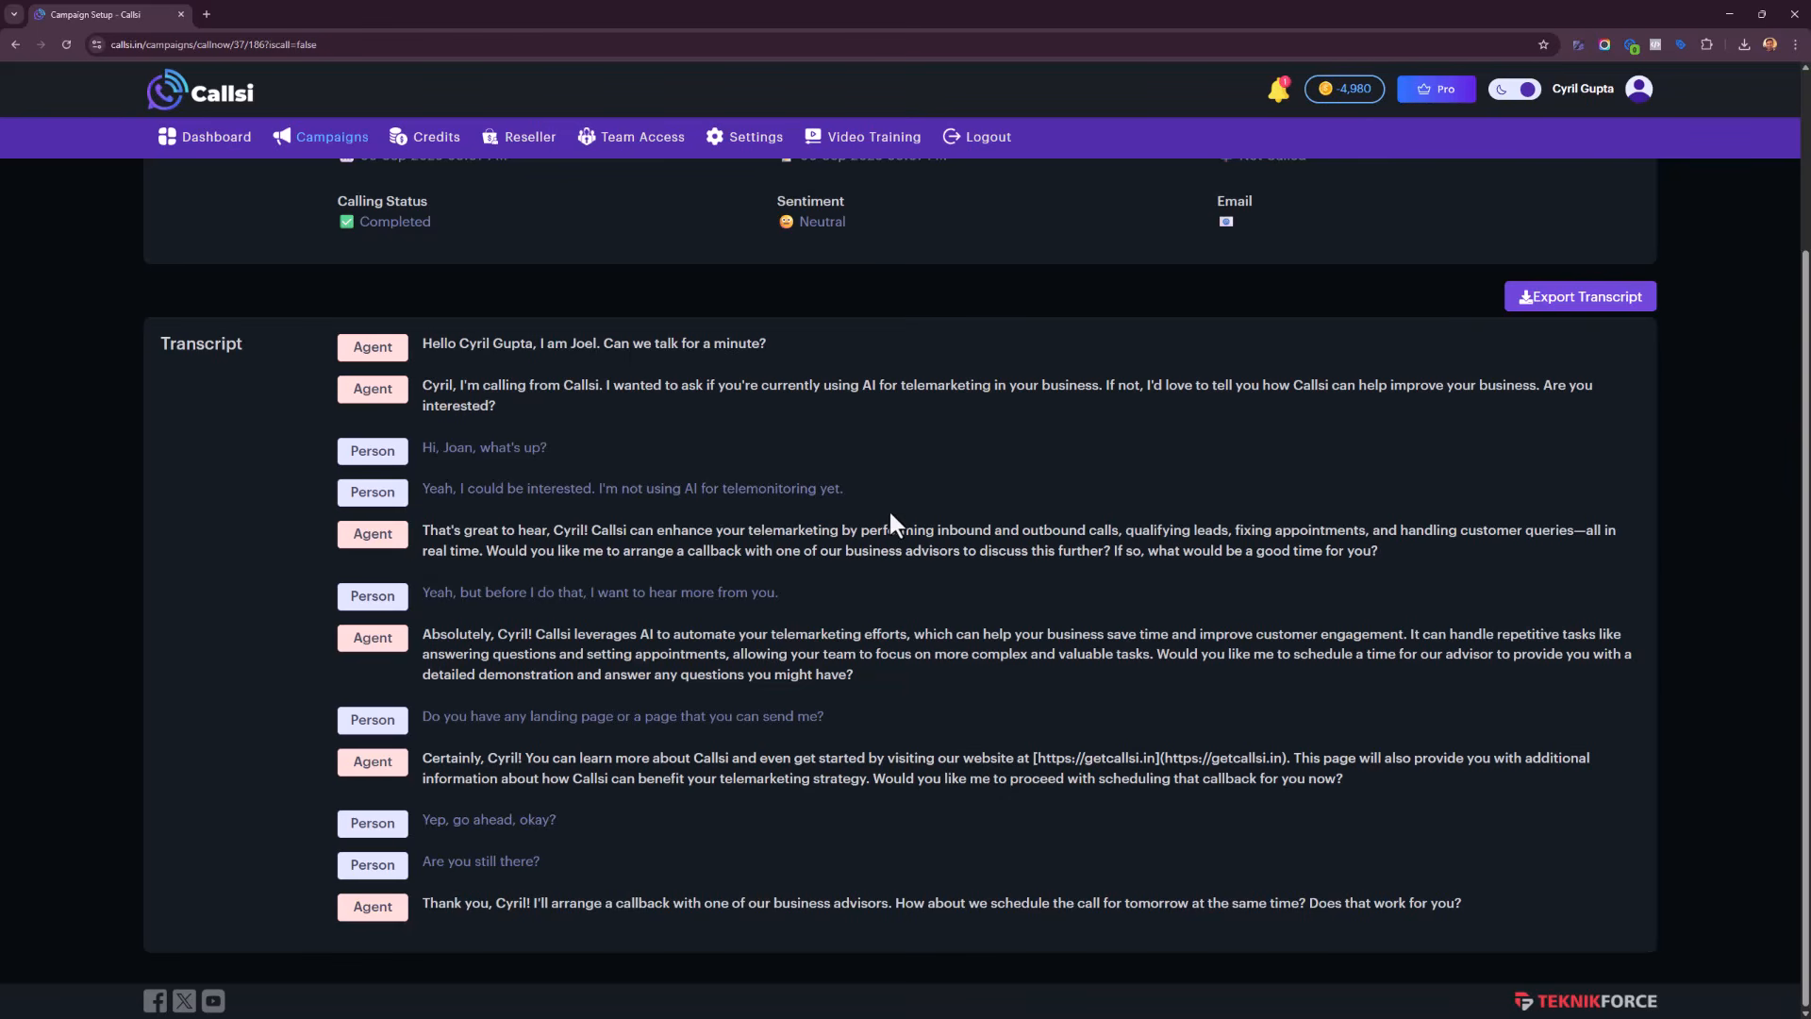
right_click(853, 521)
left_click(866, 530)
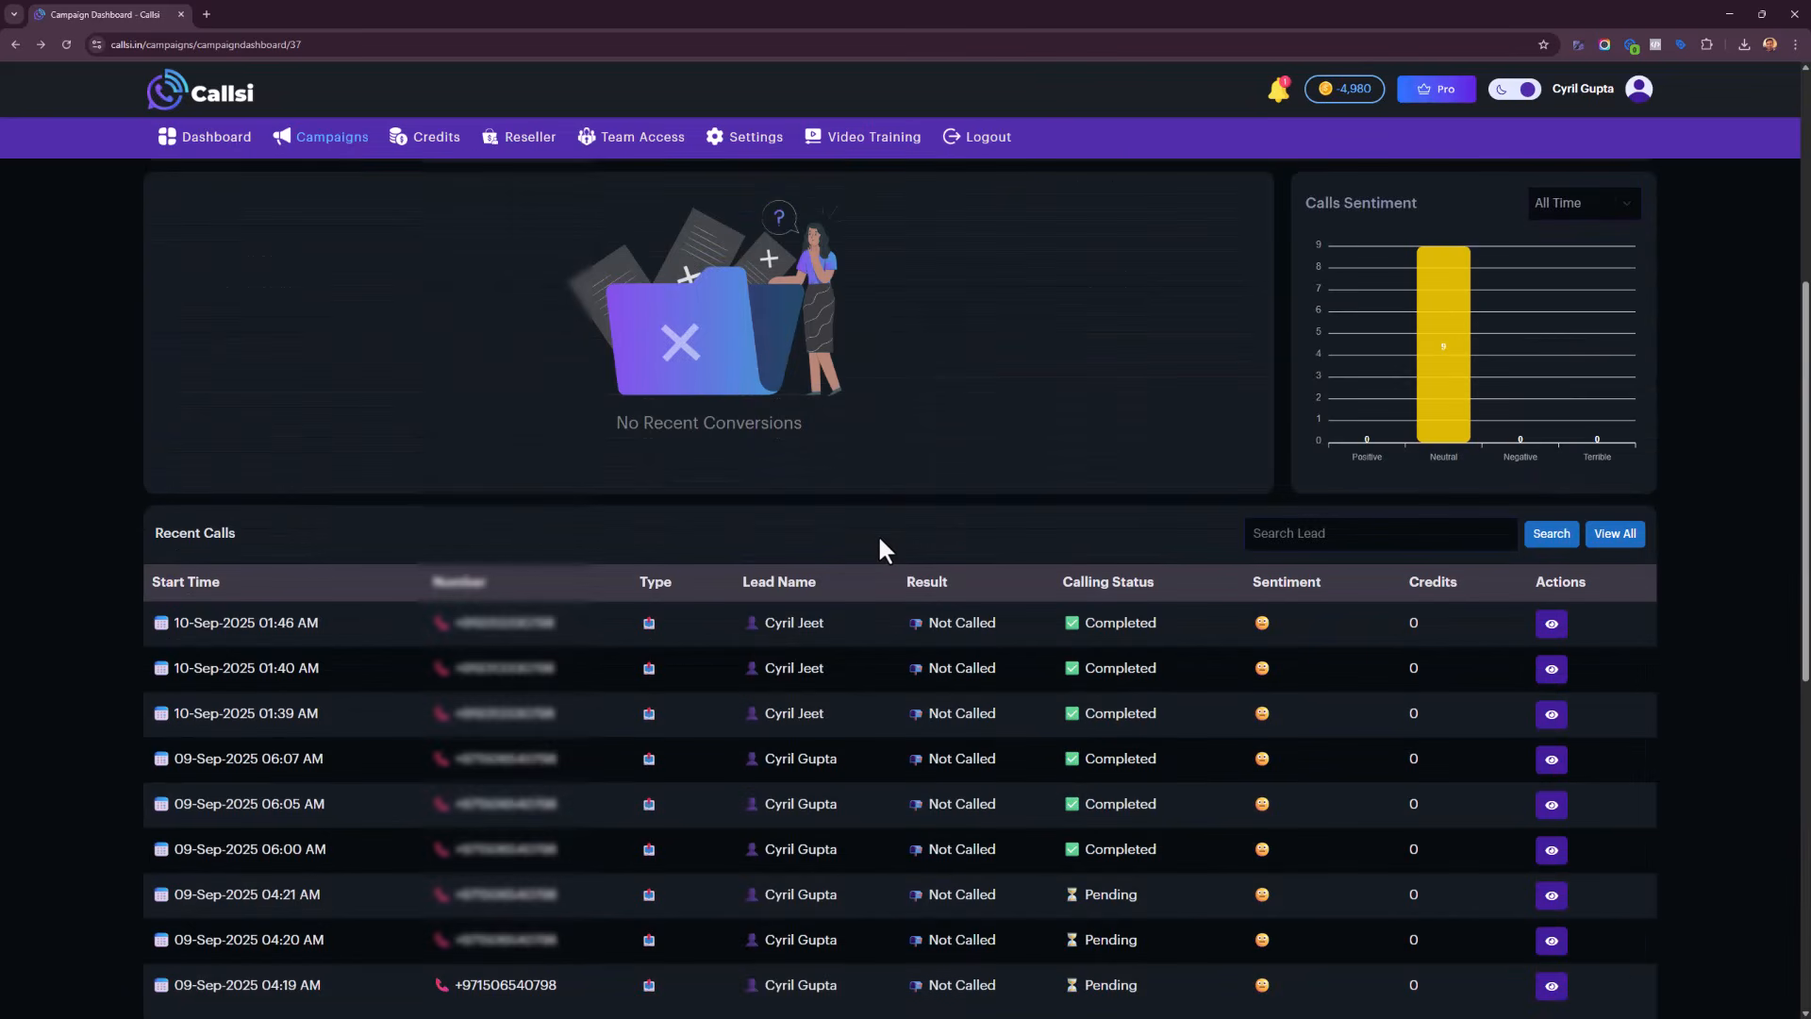
- Open the Callsi Outbound campaign's setup for editing
scroll(955, 495, "up", 4)
scroll(954, 497, "up", 2)
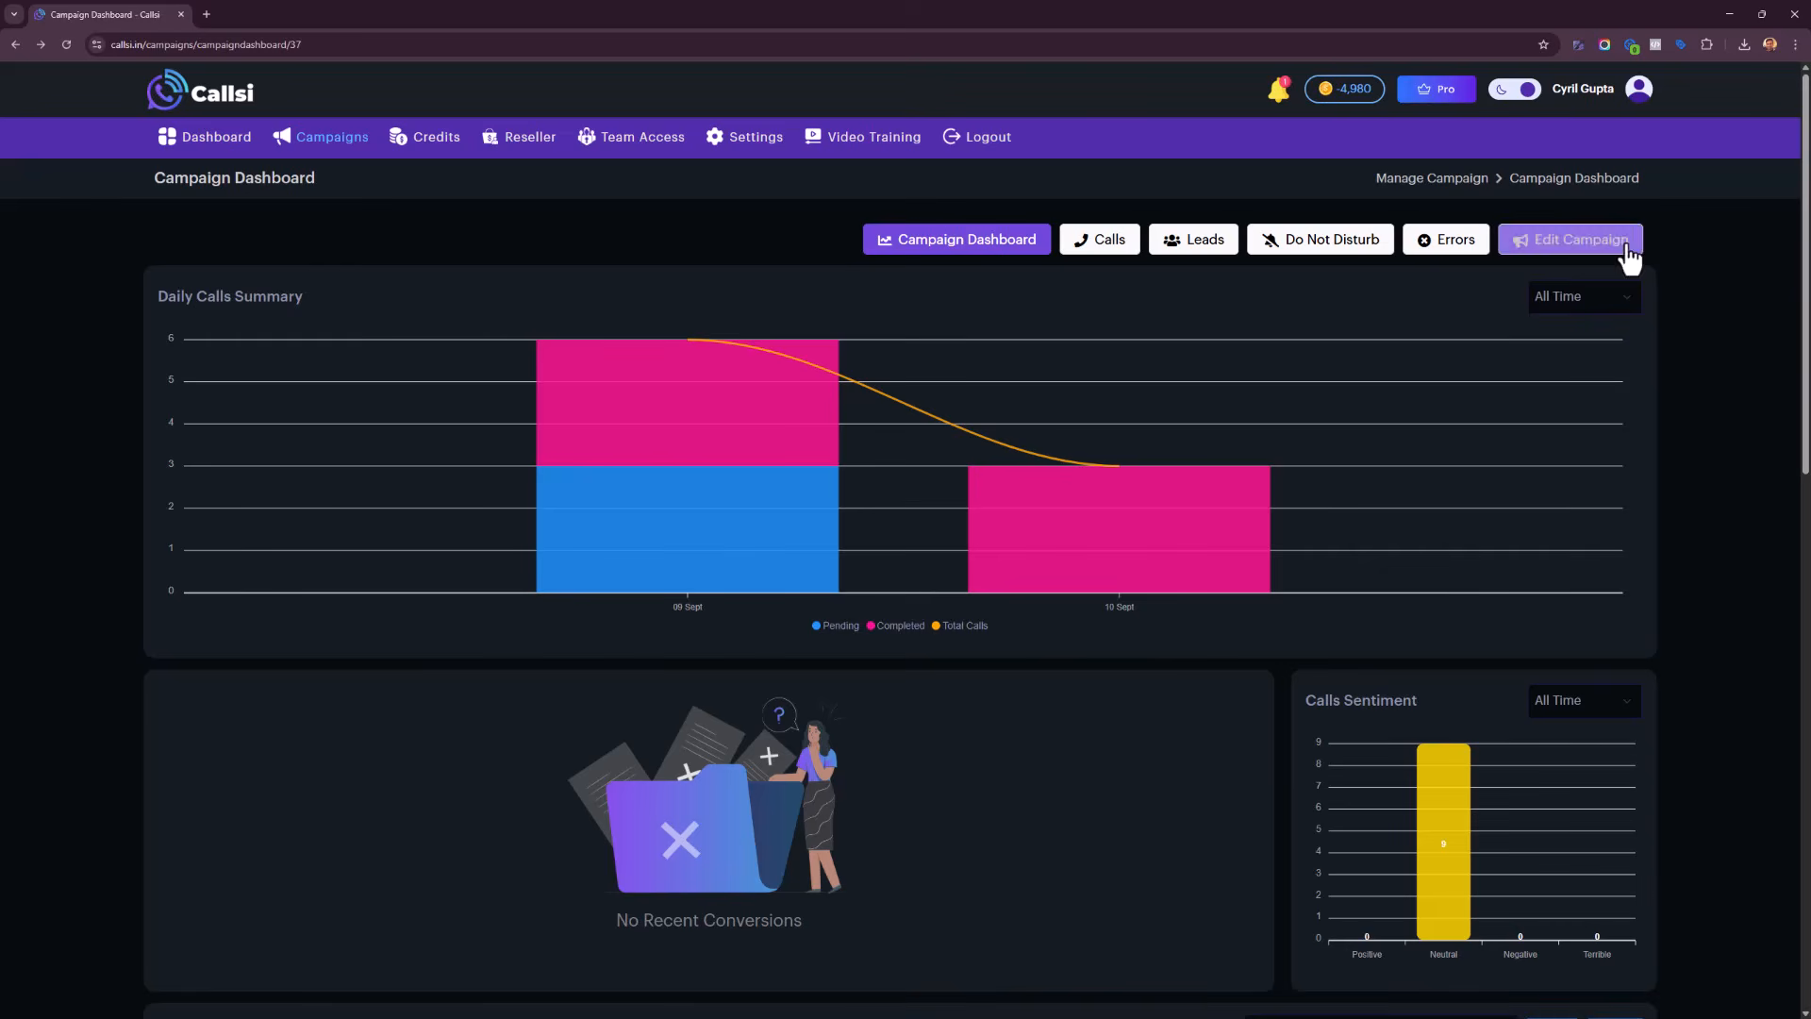
left_click(1550, 247)
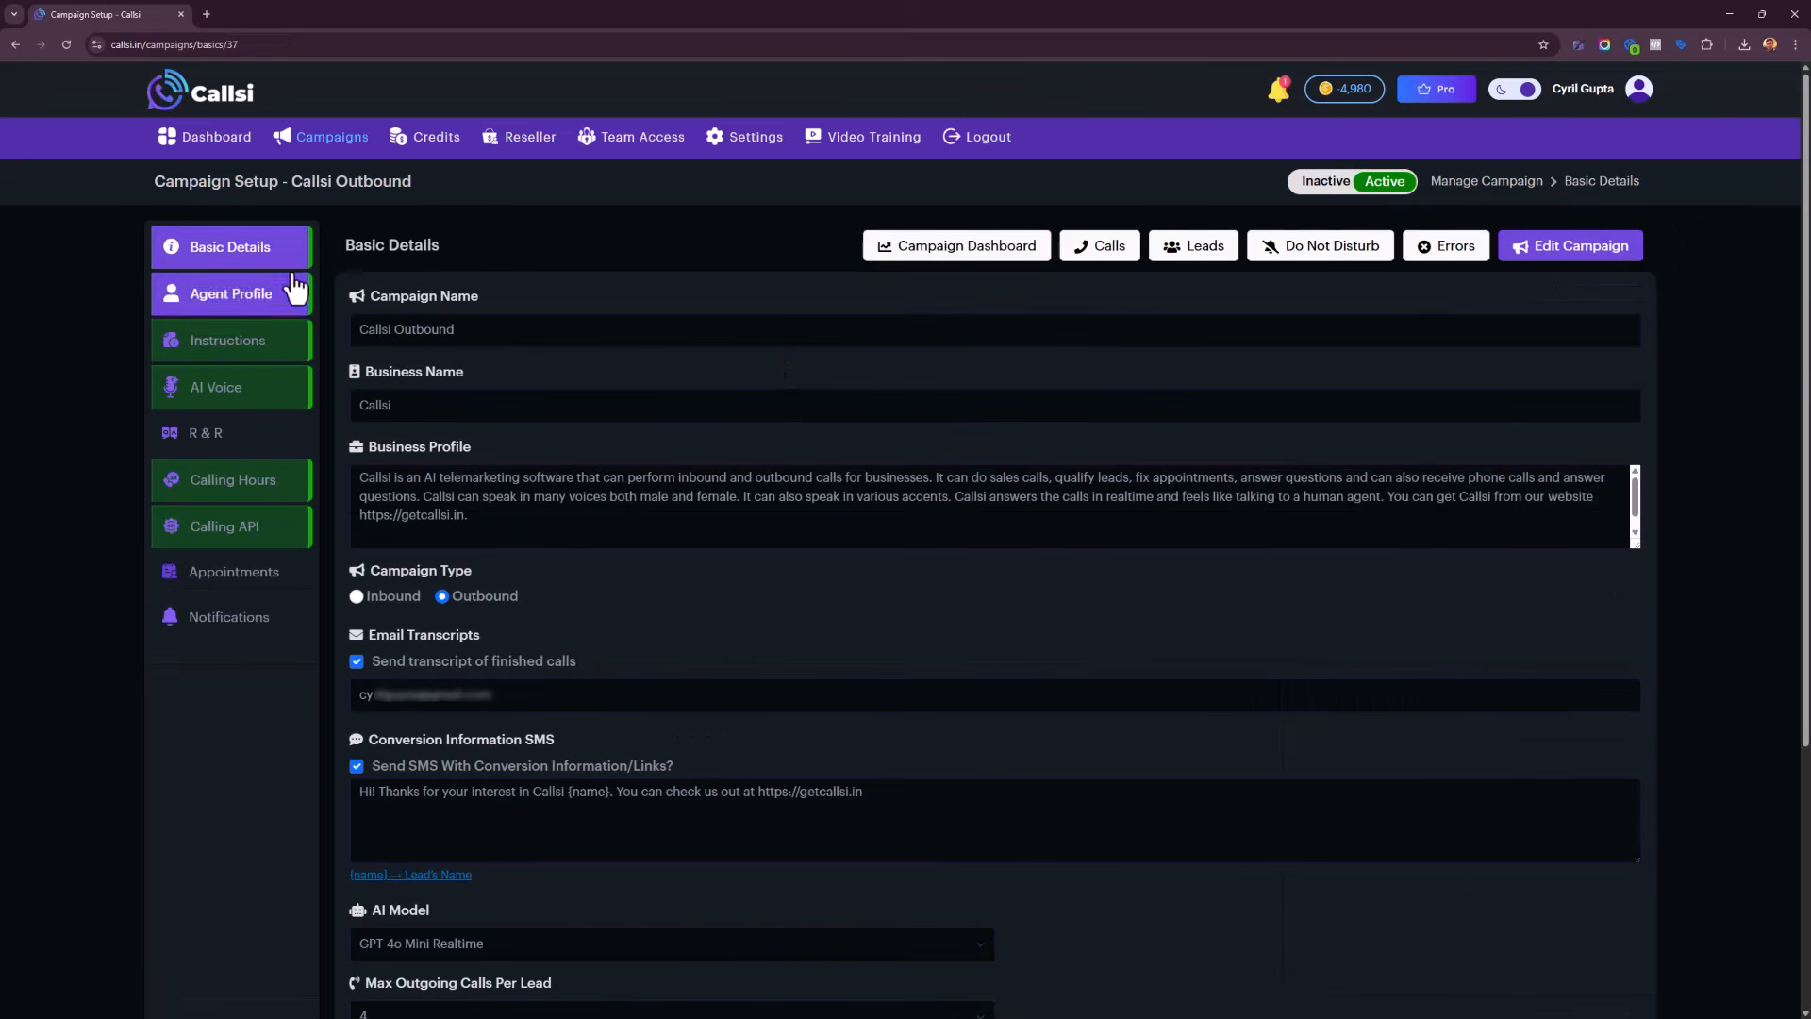
- Review the campaign name, business name and business profile text in the basic details
scroll(423, 330, "down", 1)
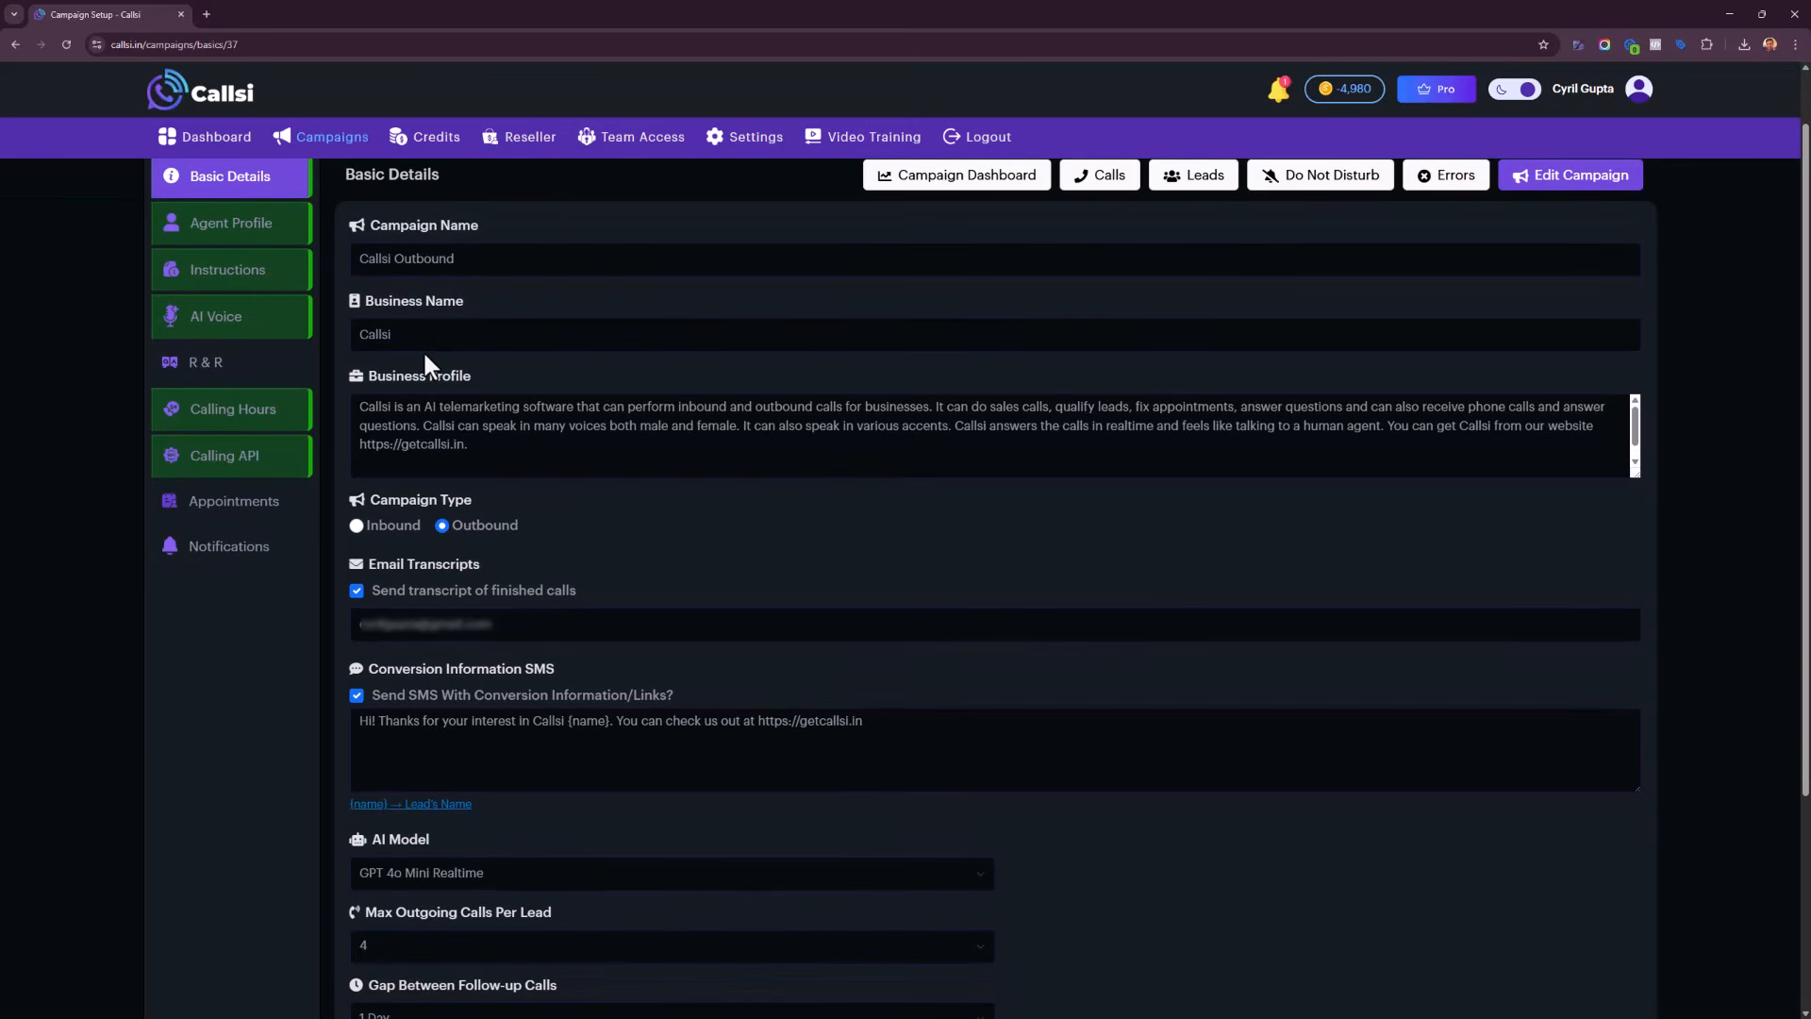
left_click(384, 255)
key("Tab")
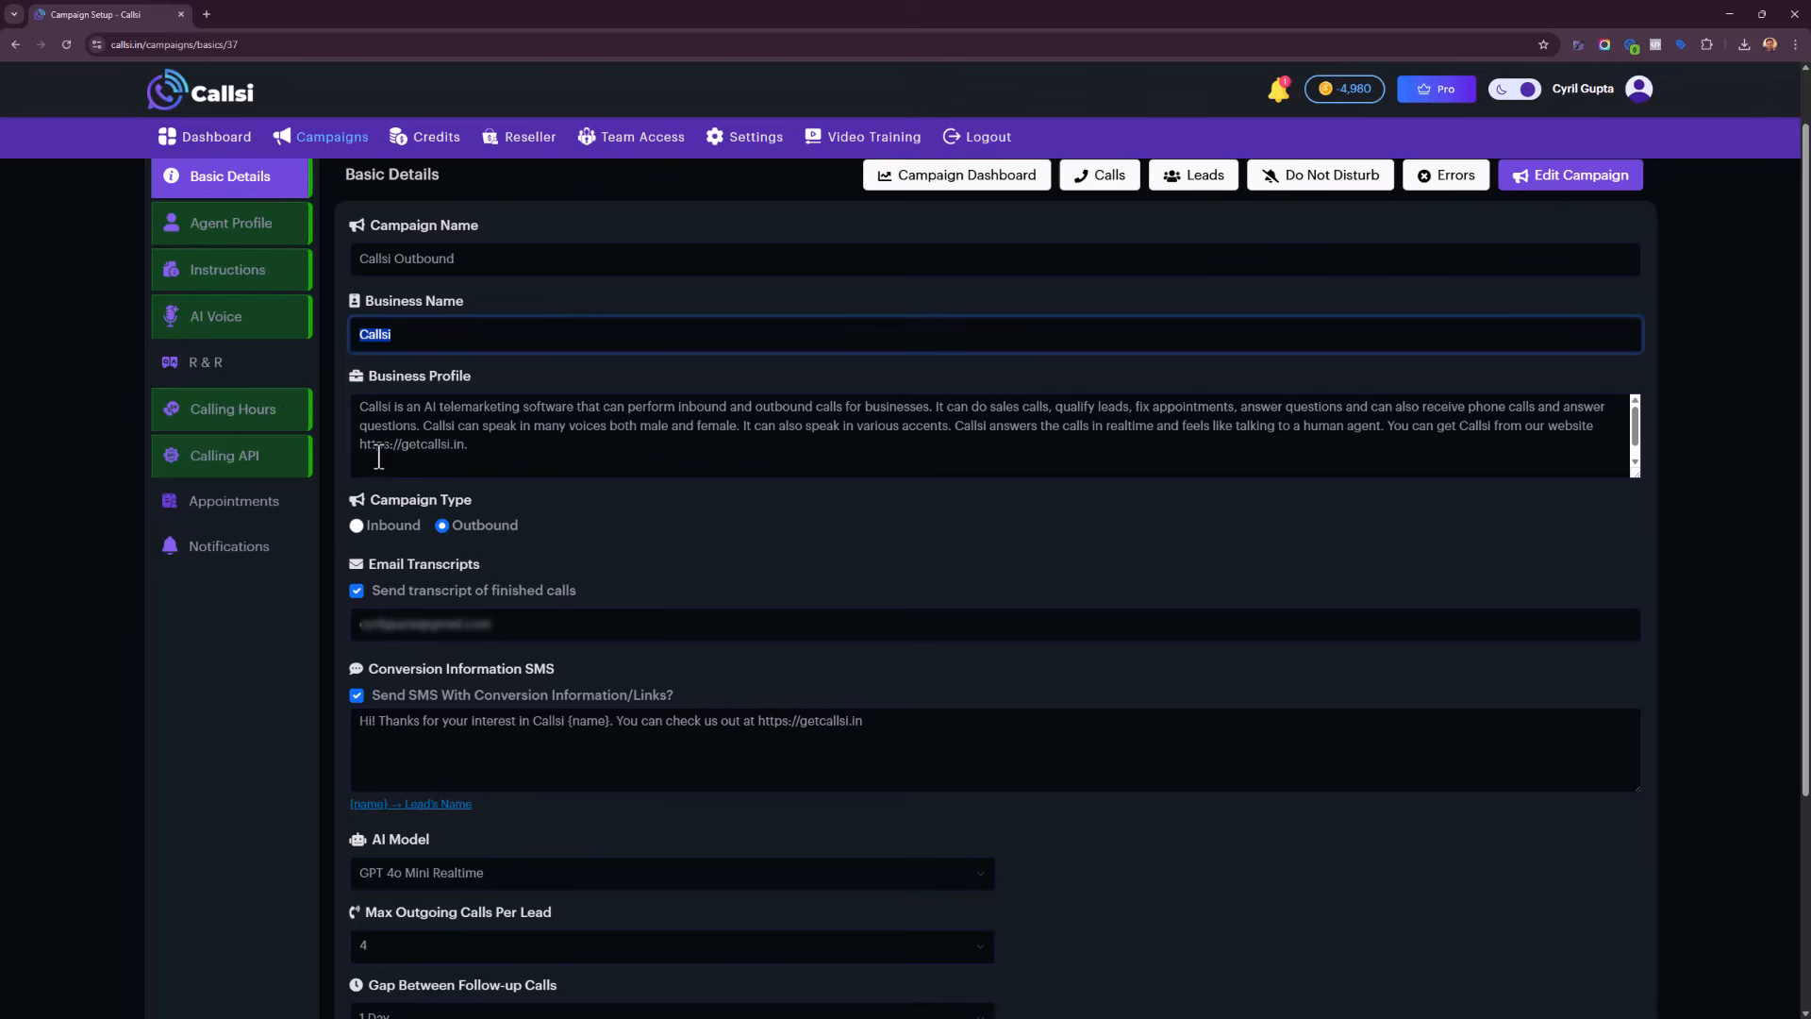
key("Tab")
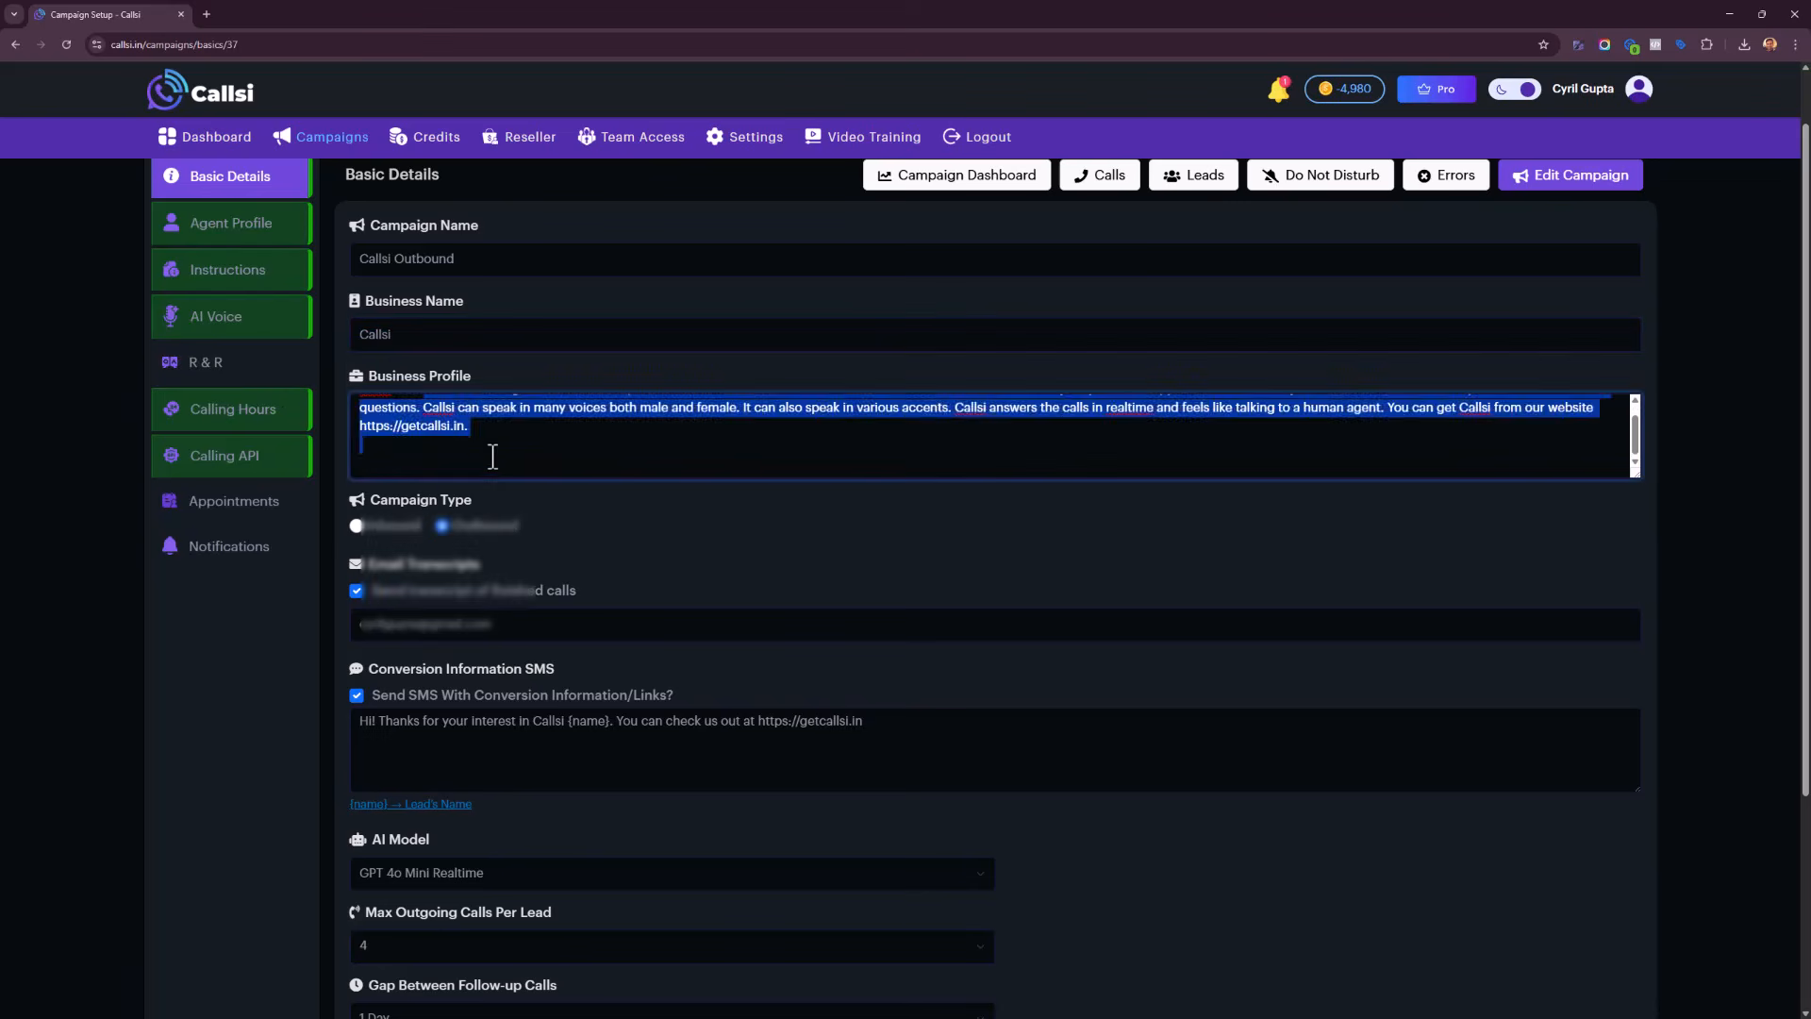
left_click(495, 457)
scroll(494, 456, "up", 1)
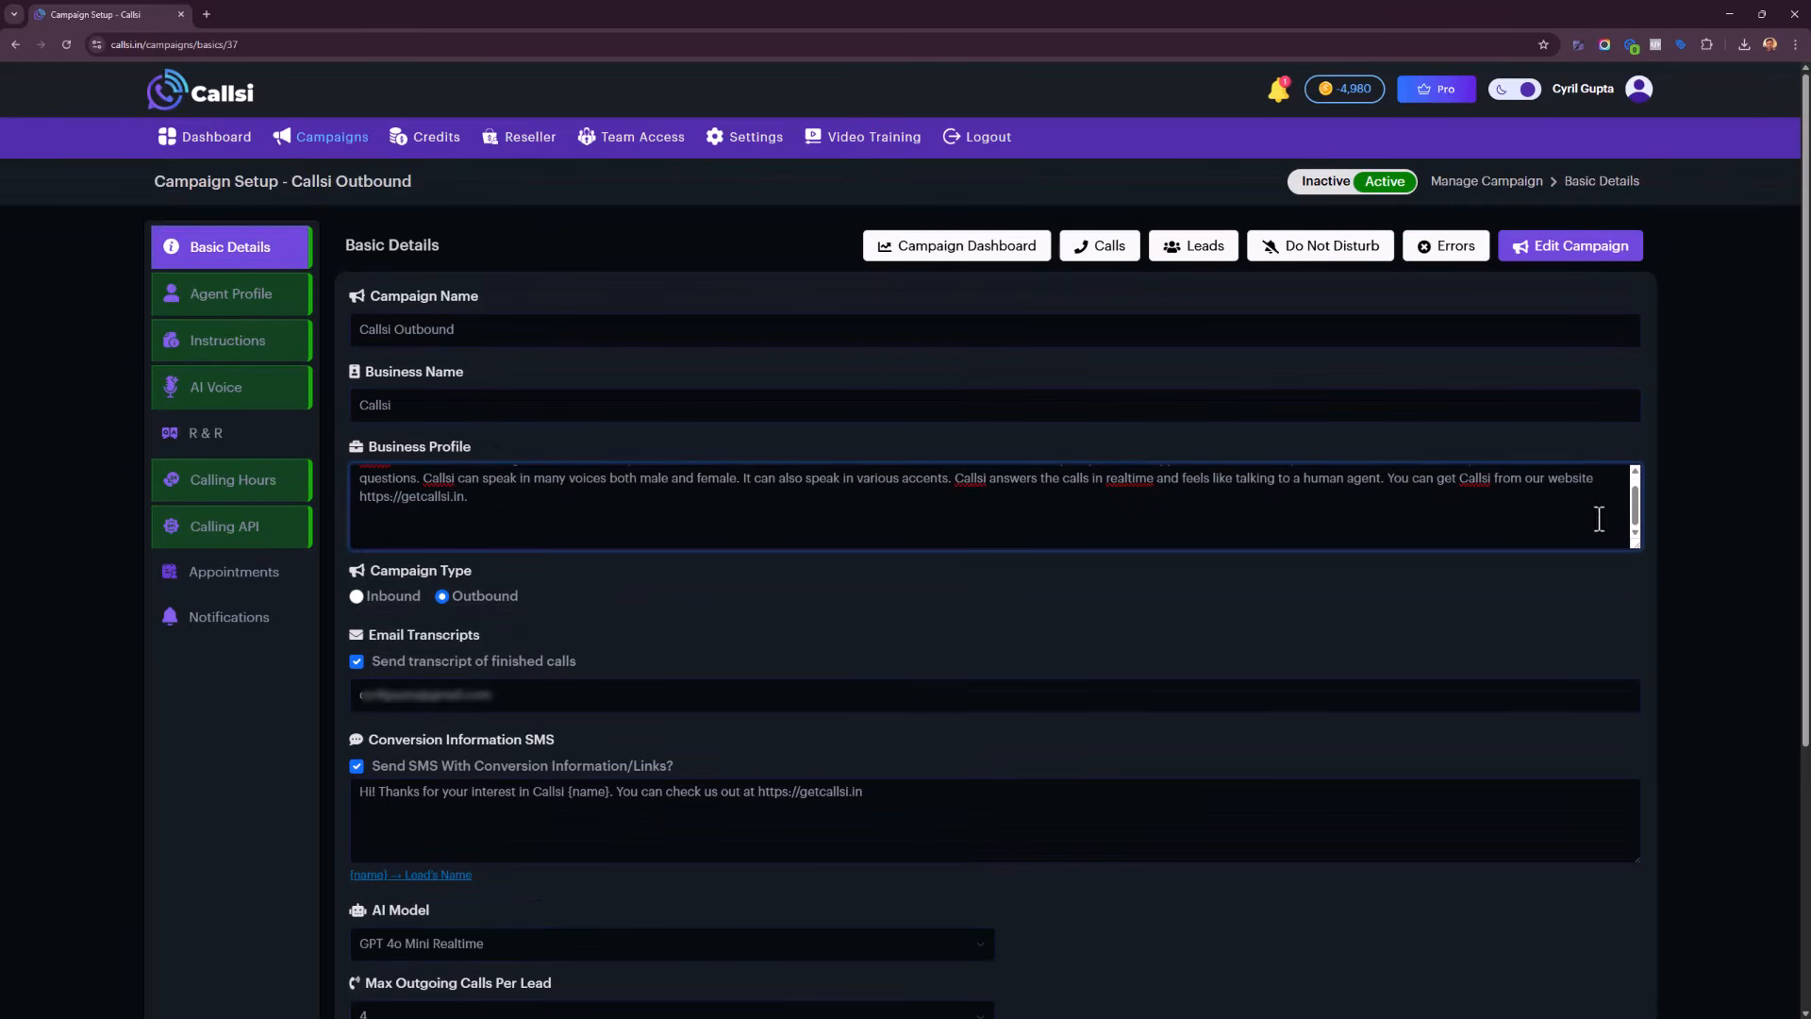
scroll(1633, 514, "up", 1)
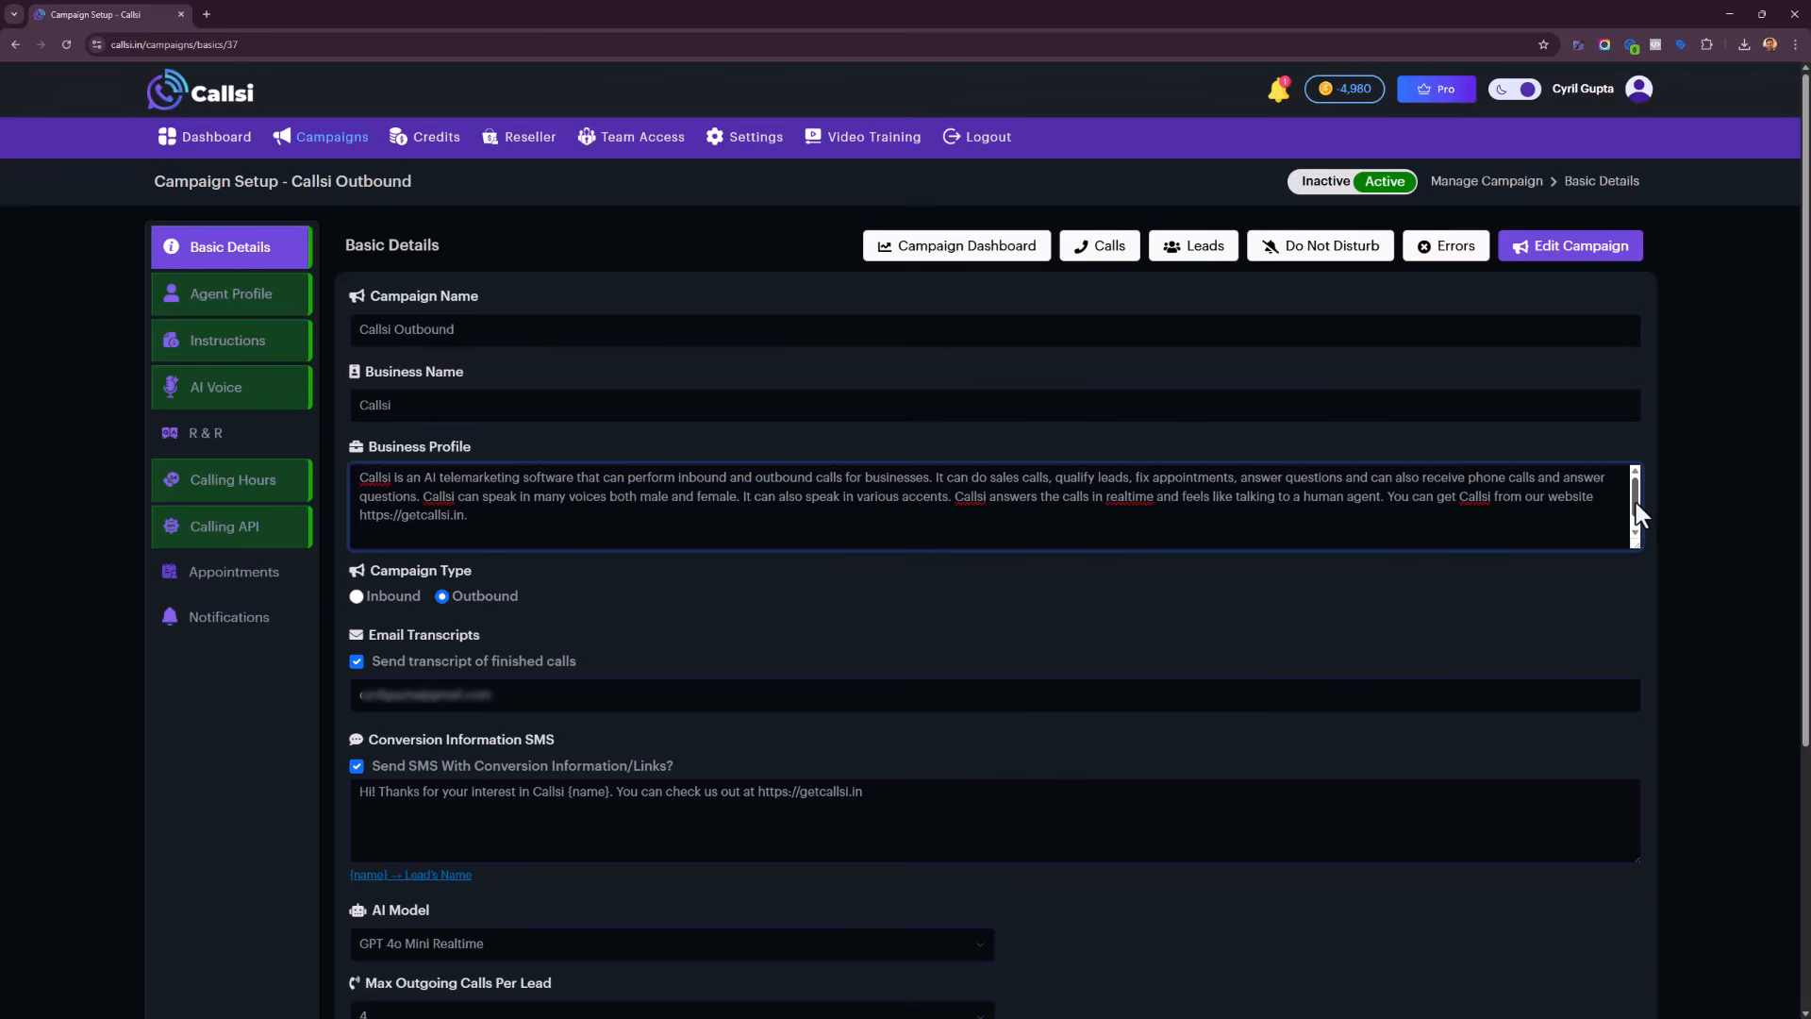
- Review the campaign type, the email transcript recipient and the conversion SMS text with its link and lead name placeholder
scroll(1373, 571, "down", 3)
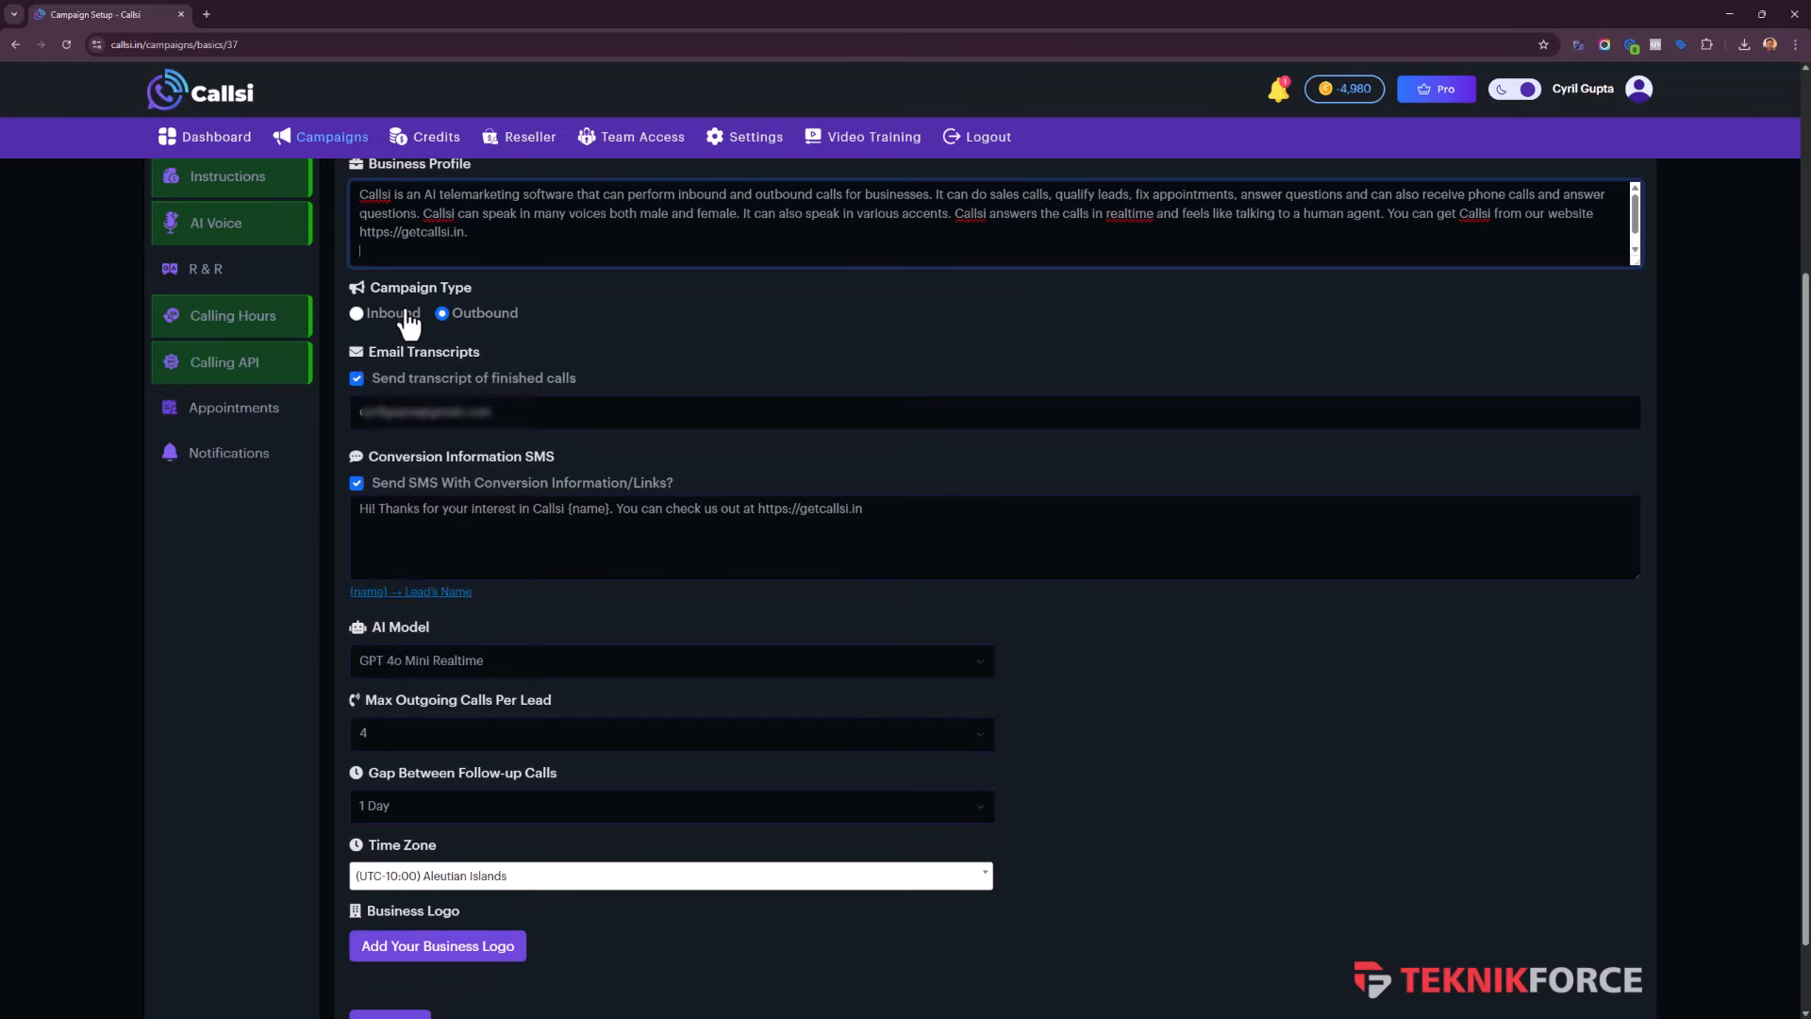
left_click_drag(519, 405, 386, 411)
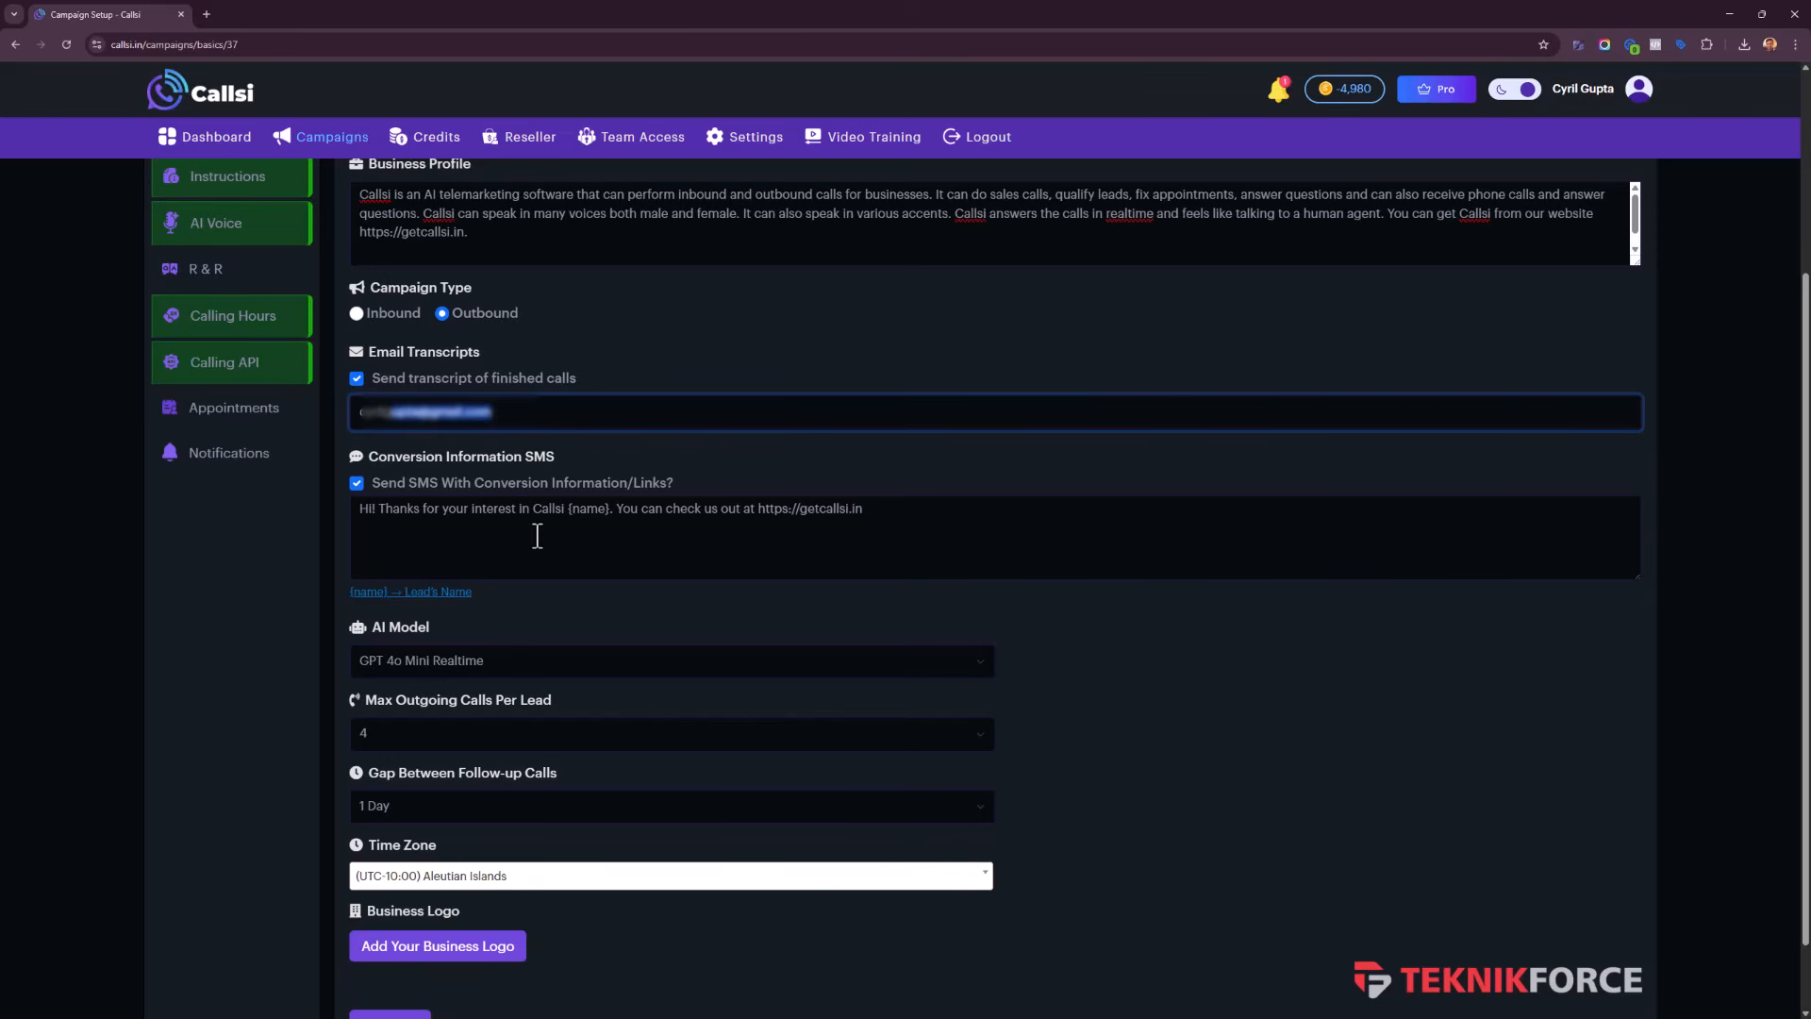
left_click(566, 537)
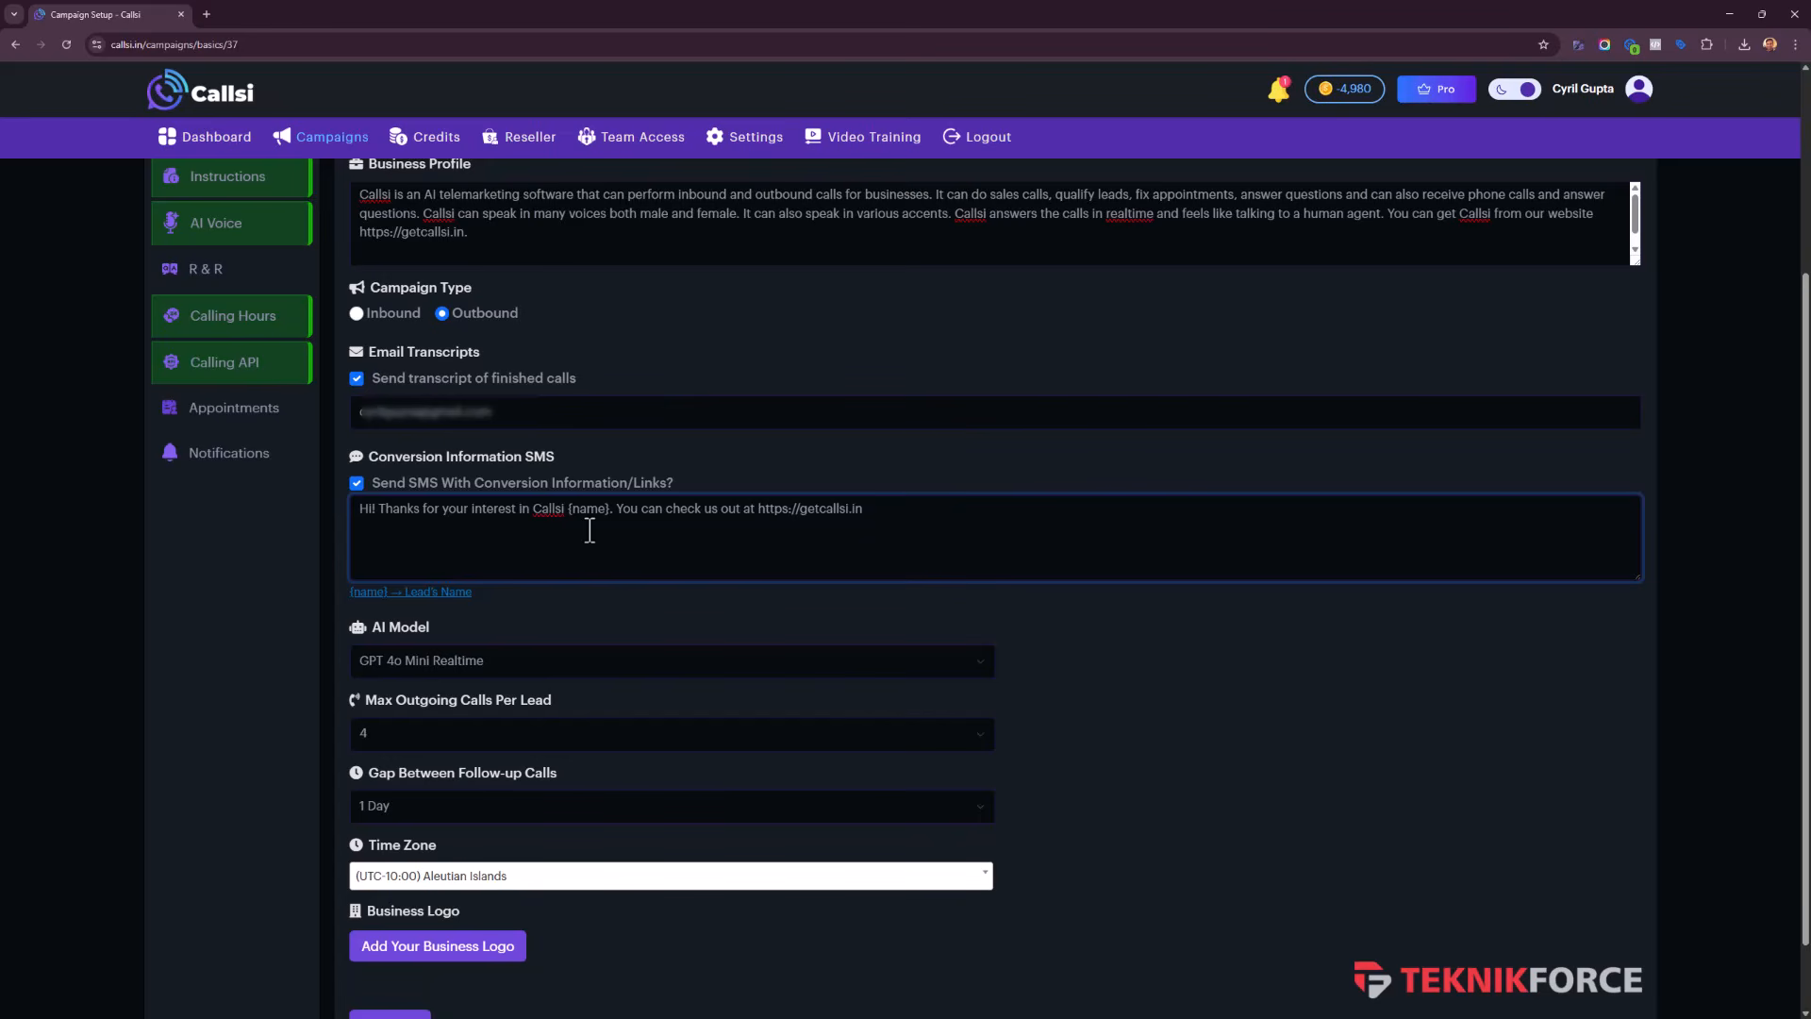
left_click_drag(589, 530, 656, 514)
left_click_drag(864, 510, 774, 514)
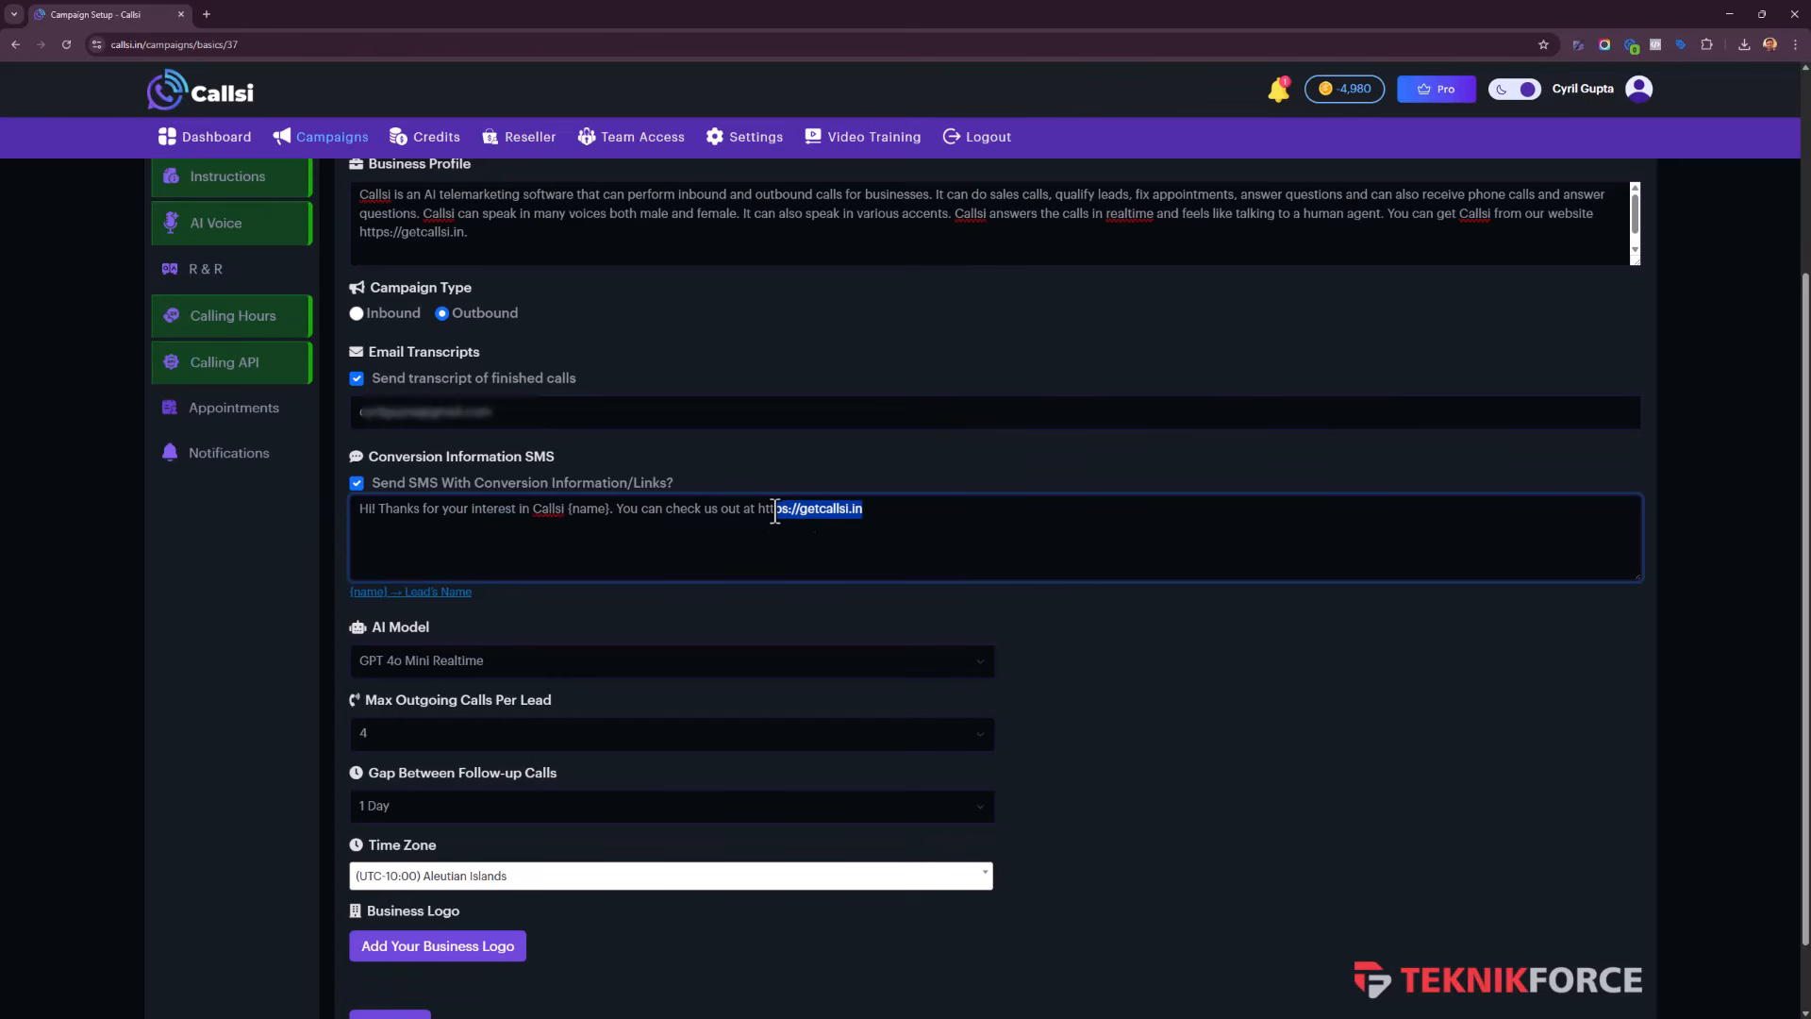
scroll(577, 630, "down", 1)
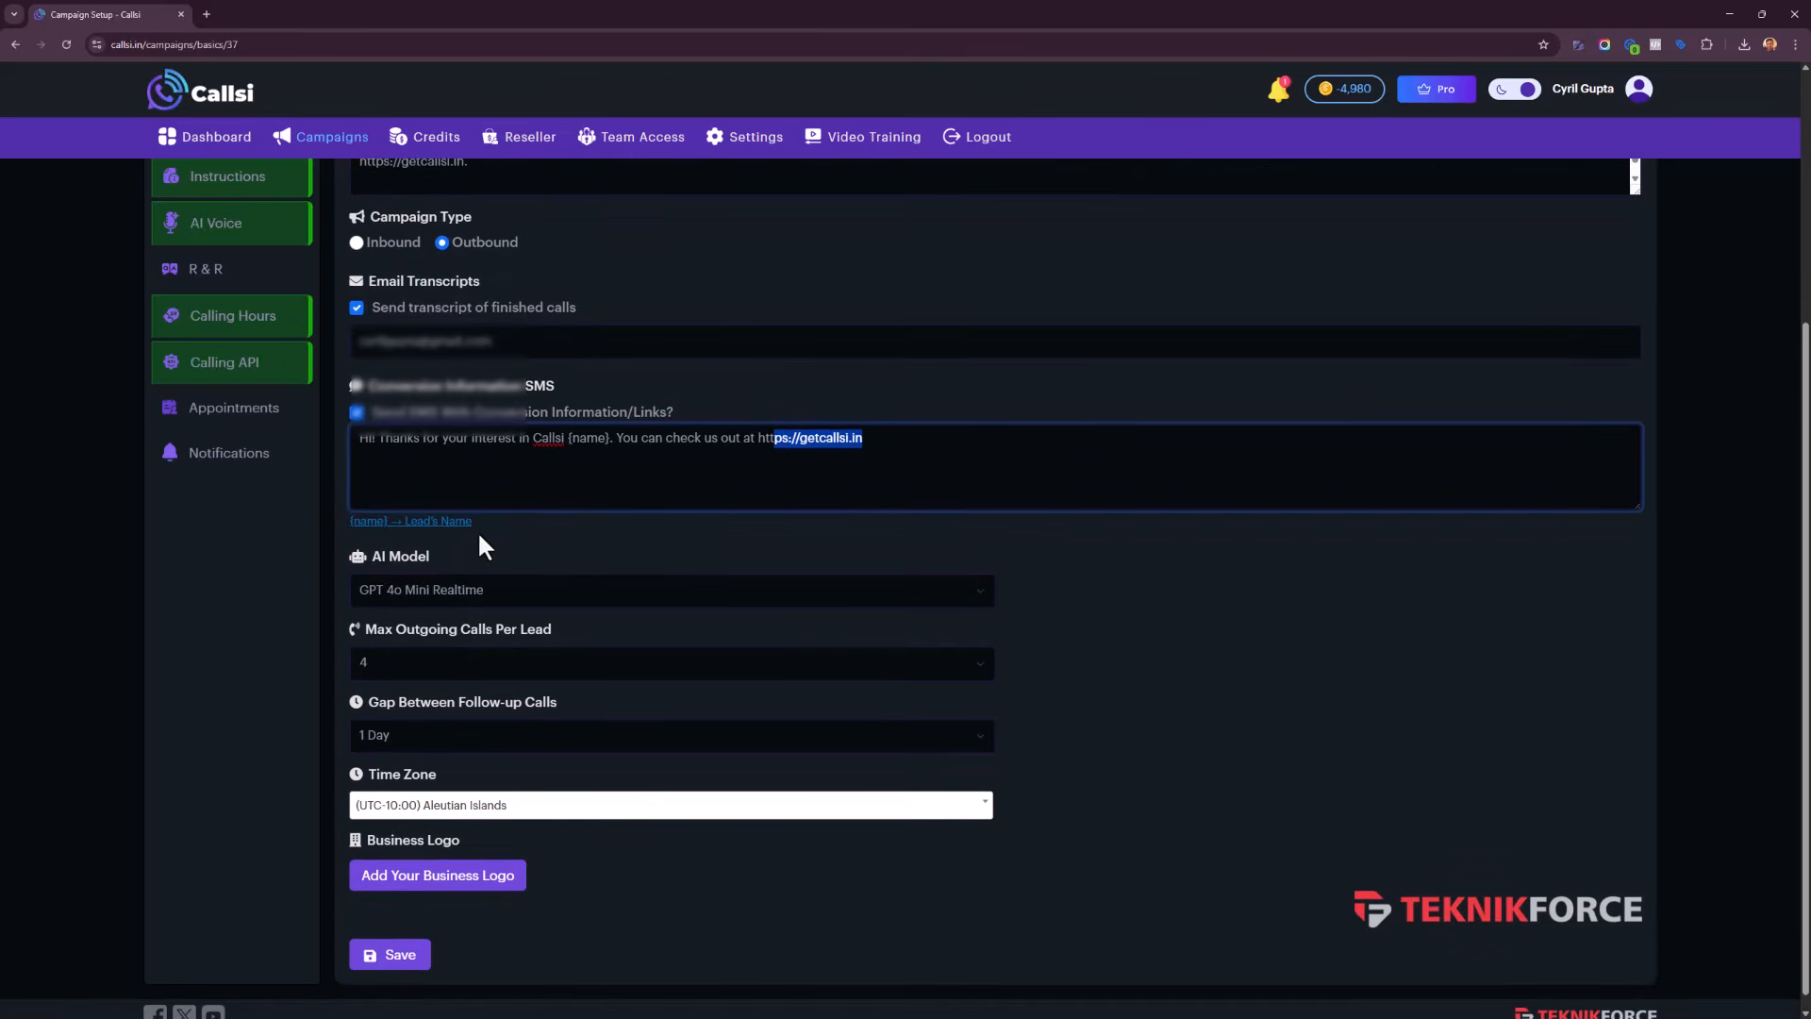
left_click_drag(476, 521, 367, 522)
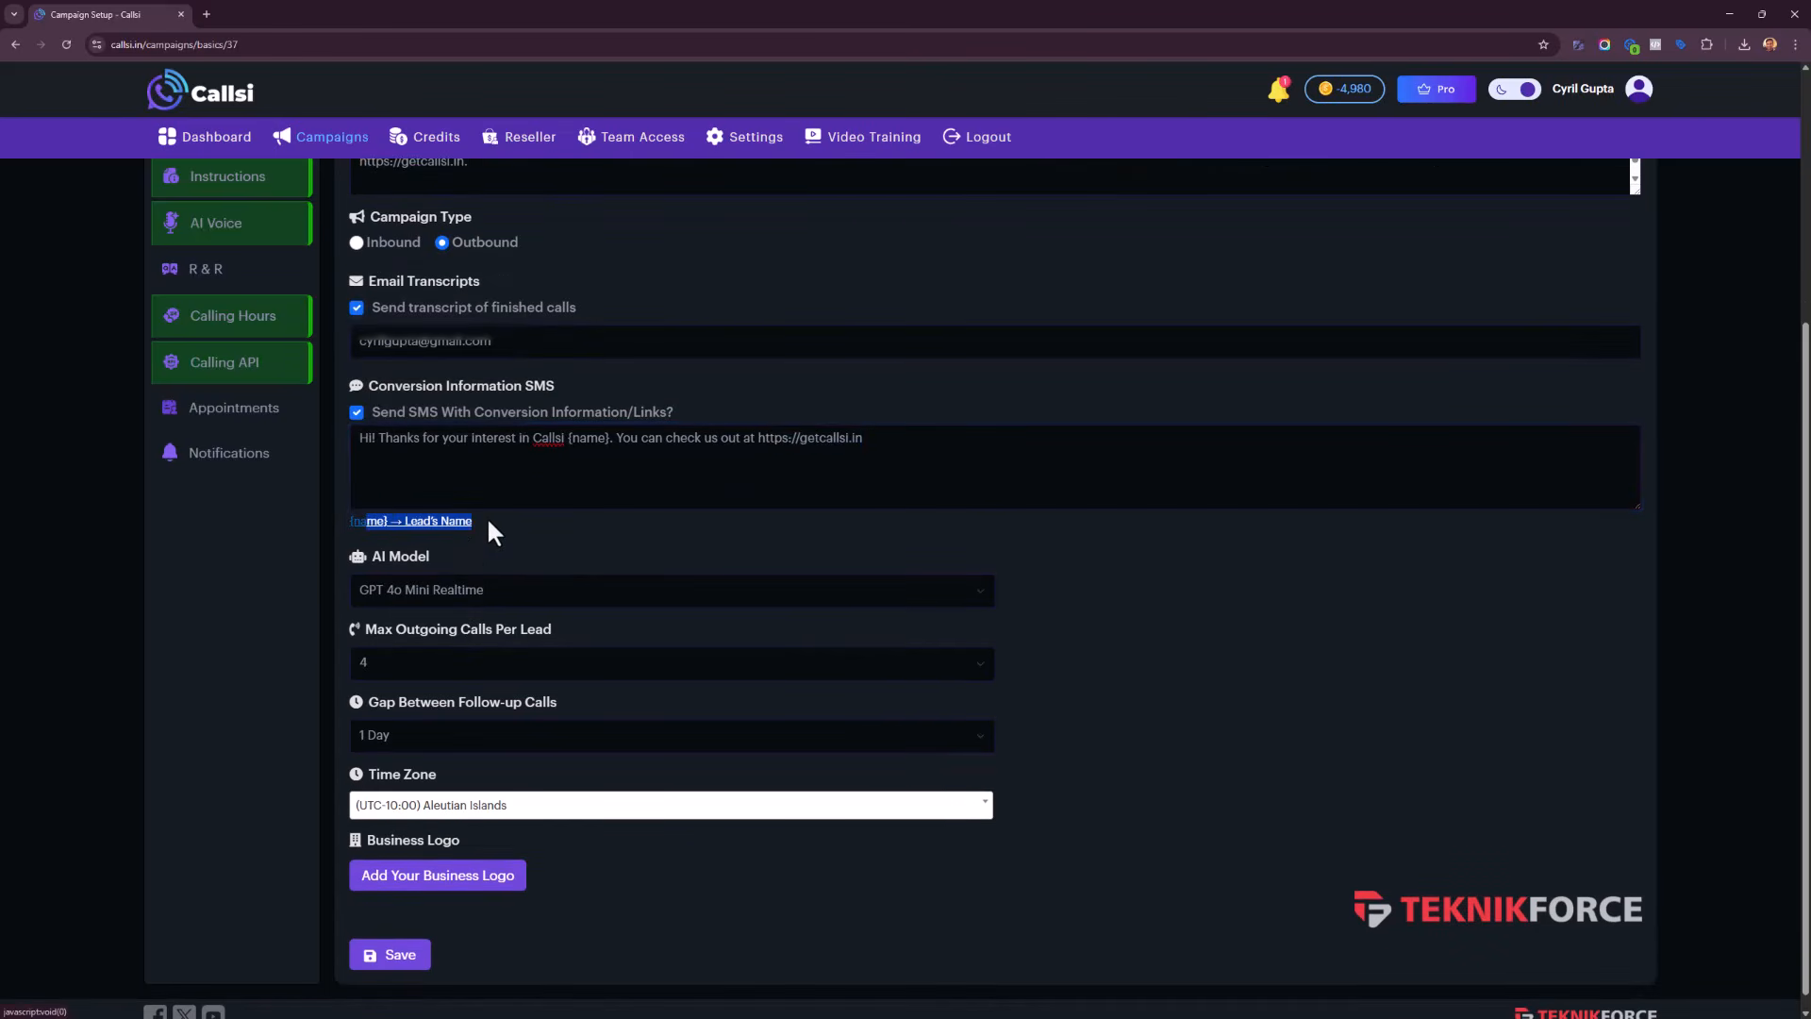
left_click(488, 524)
- Set the campaign's AI model to GPT Realtime
scroll(476, 556, "down", 1)
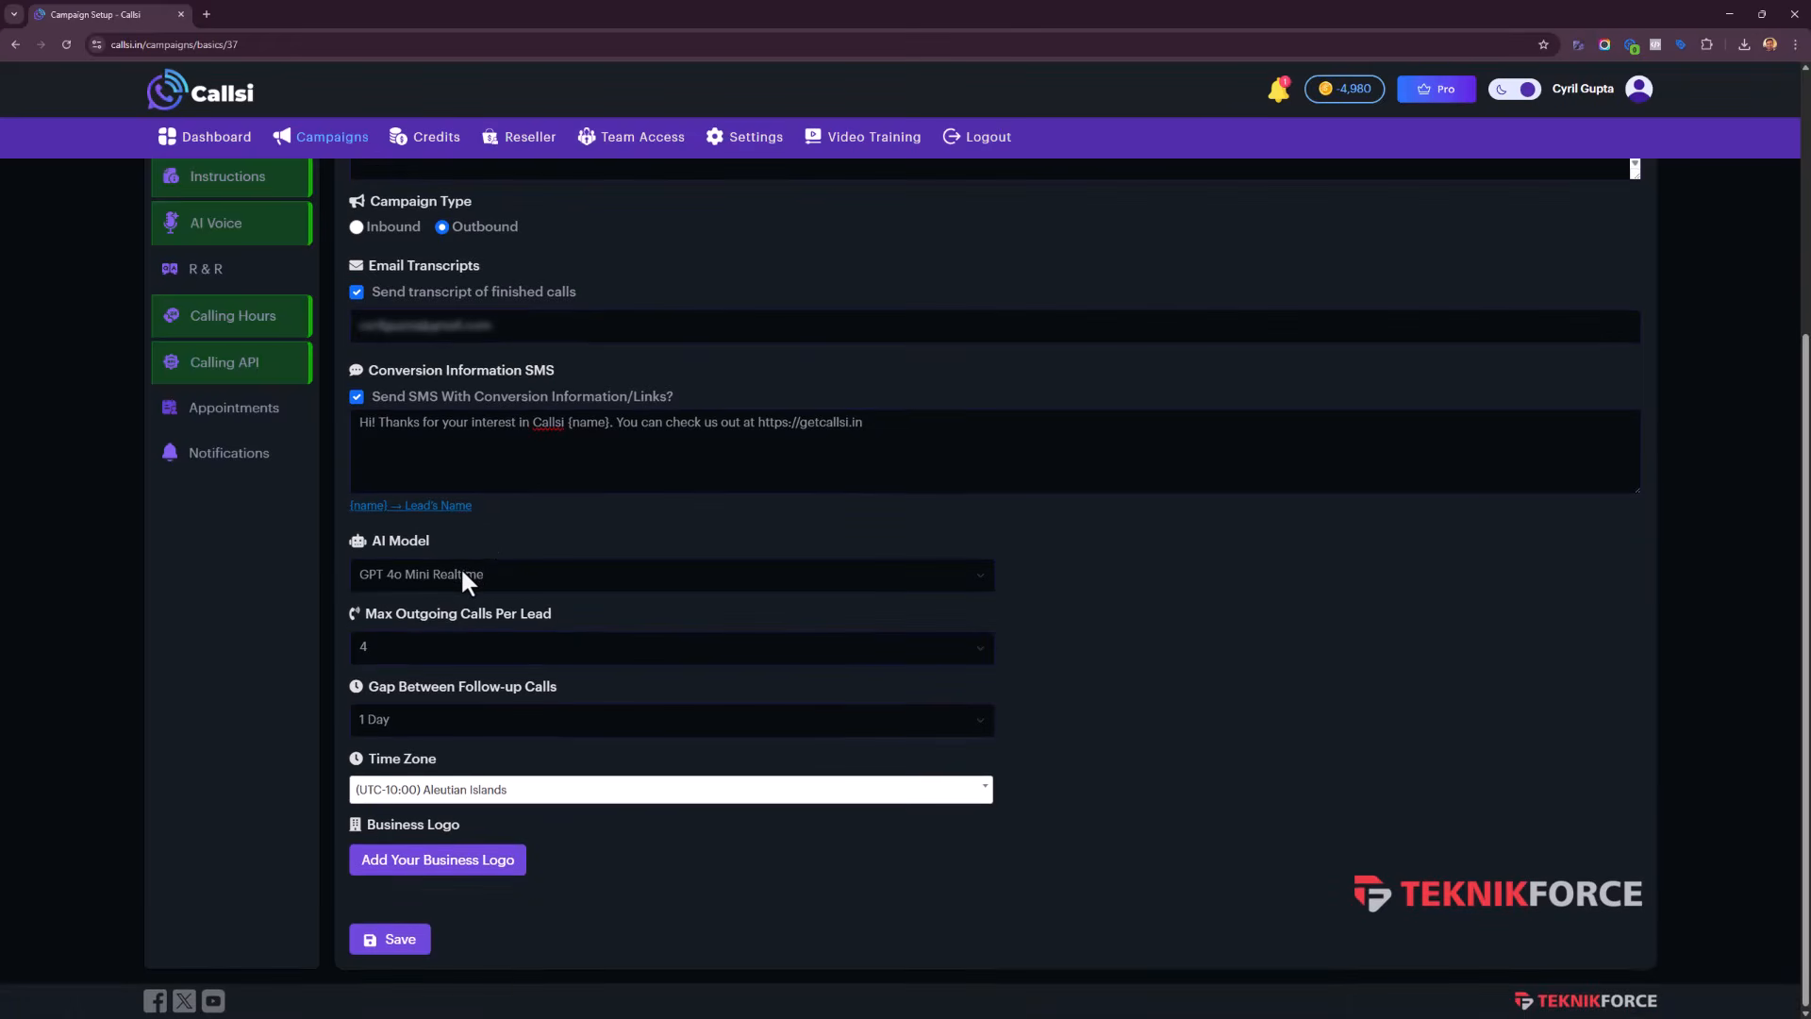
left_click(464, 575)
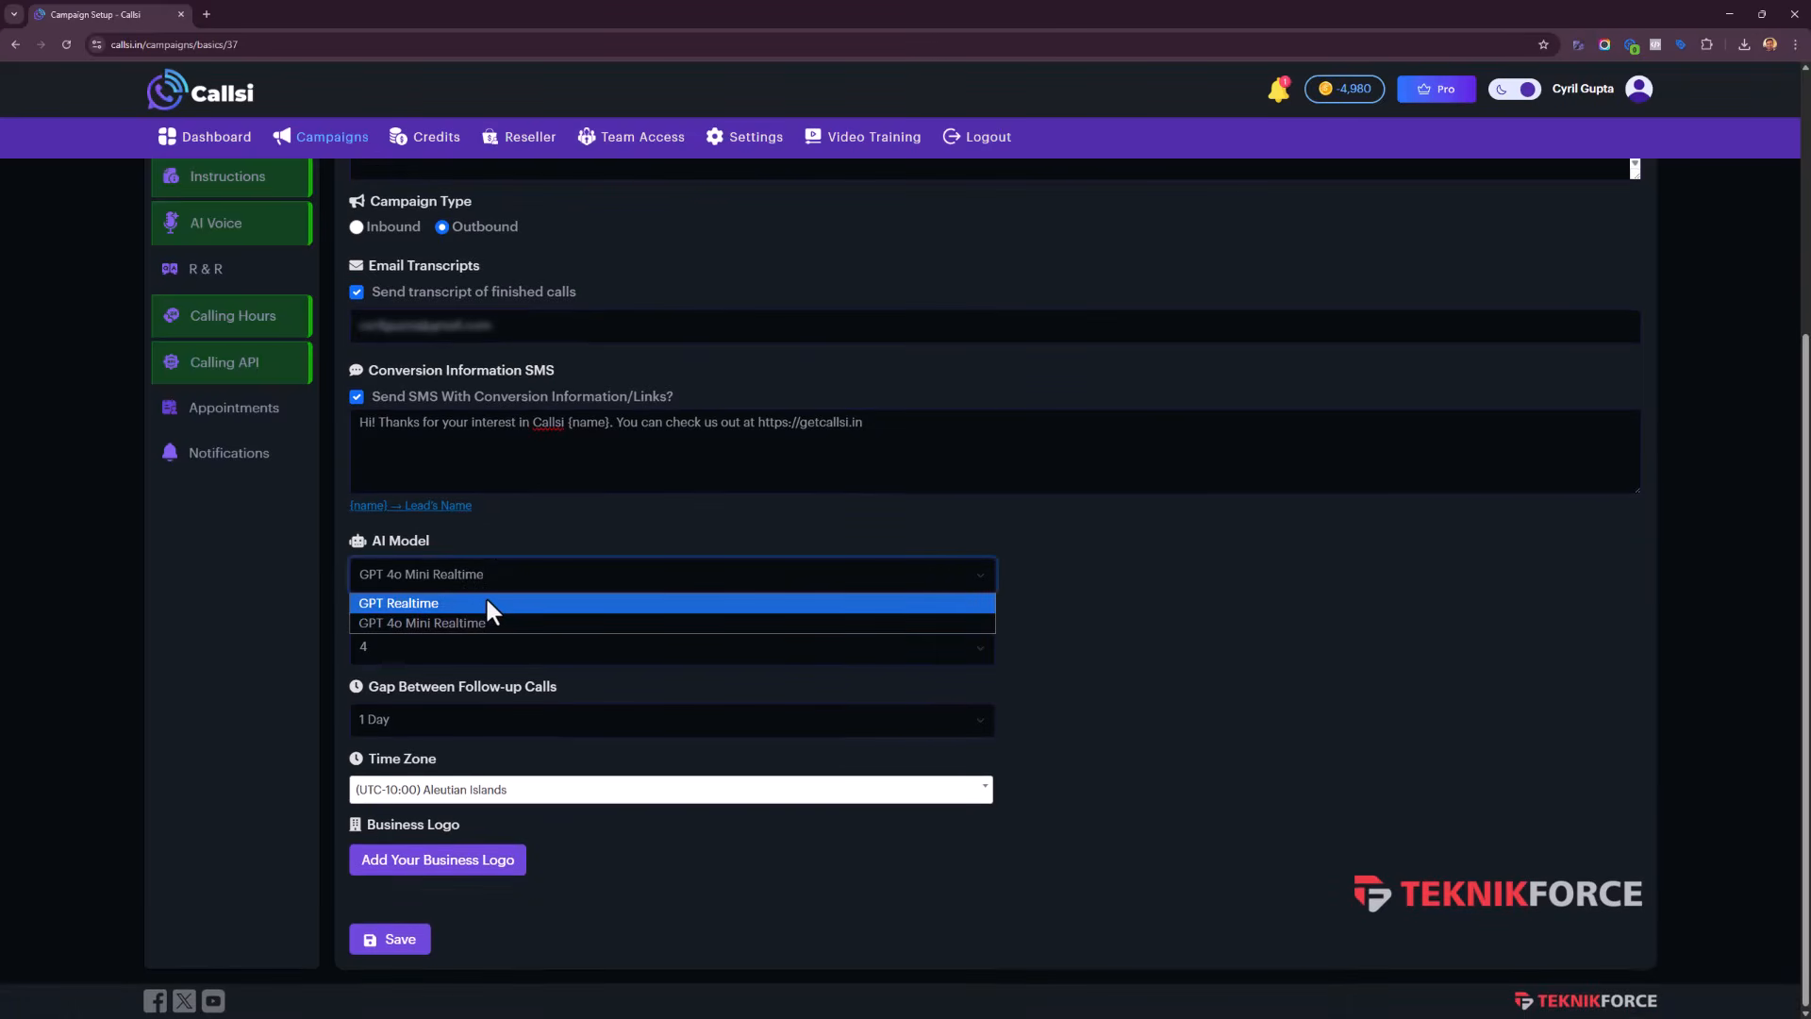
left_click(487, 603)
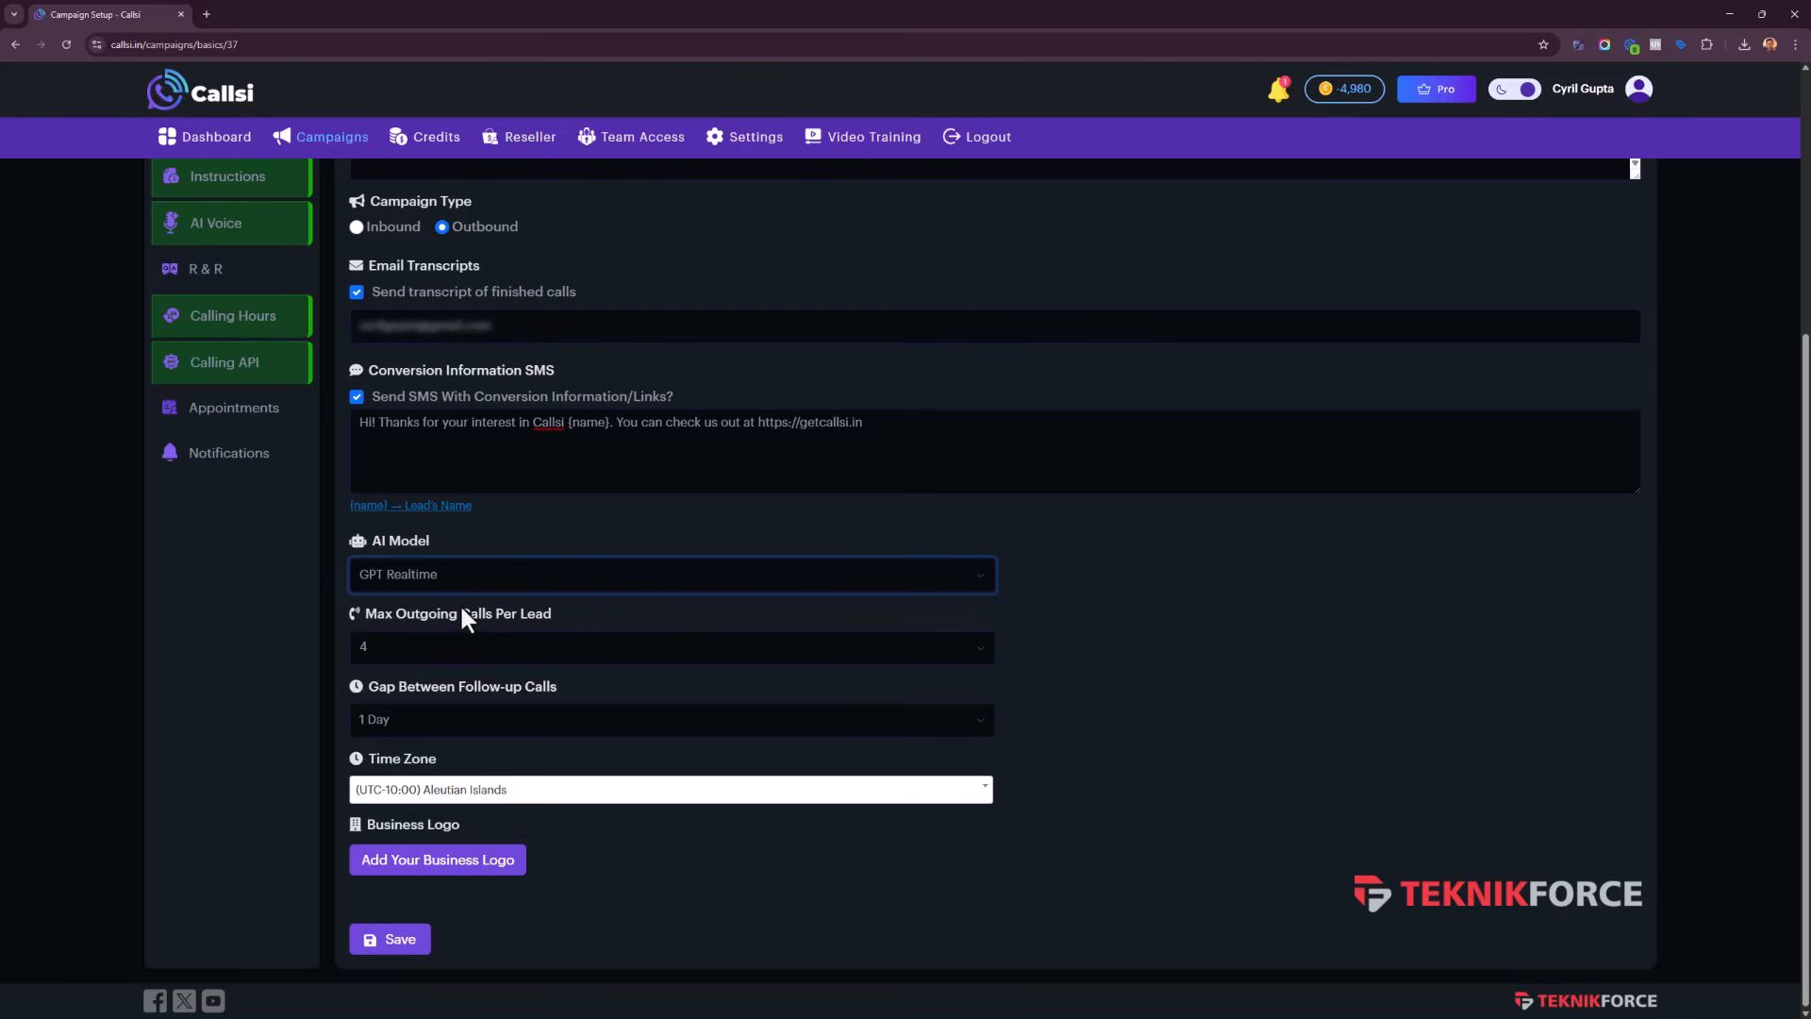
- Check the available choices for maximum outgoing calls per lead, gap between follow-up calls and time zone
left_click(443, 645)
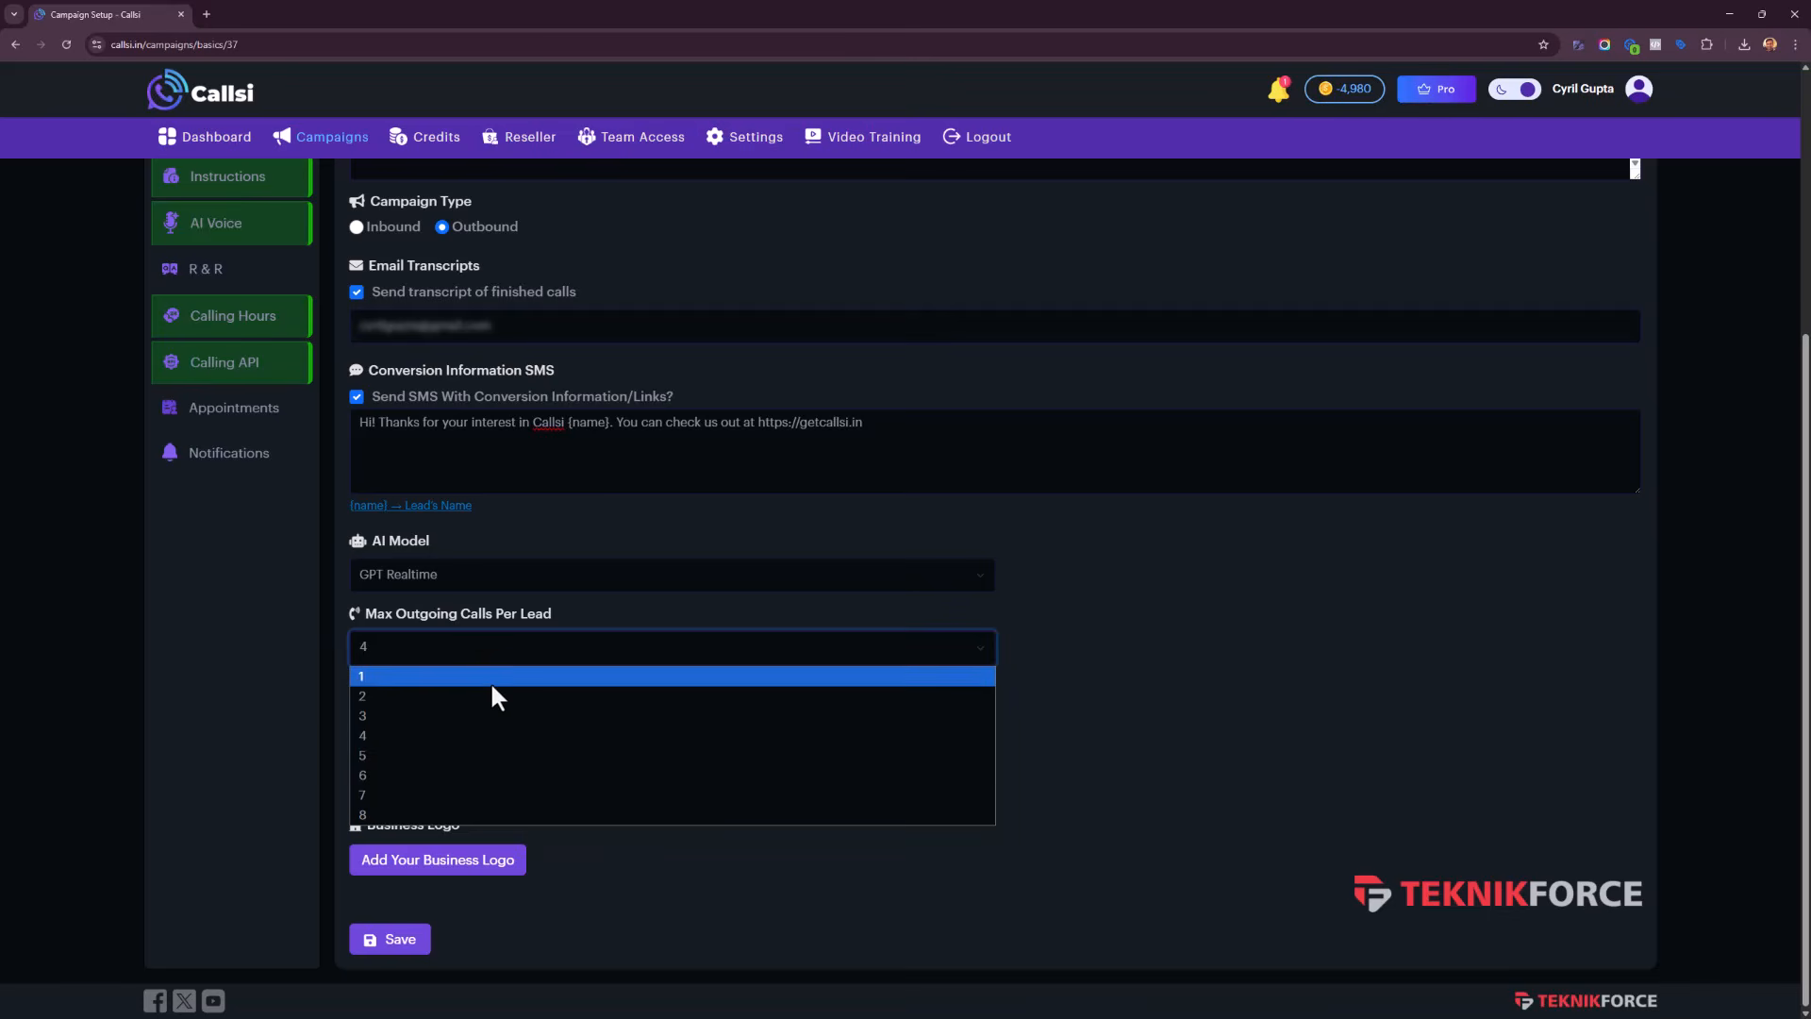
left_click(997, 680)
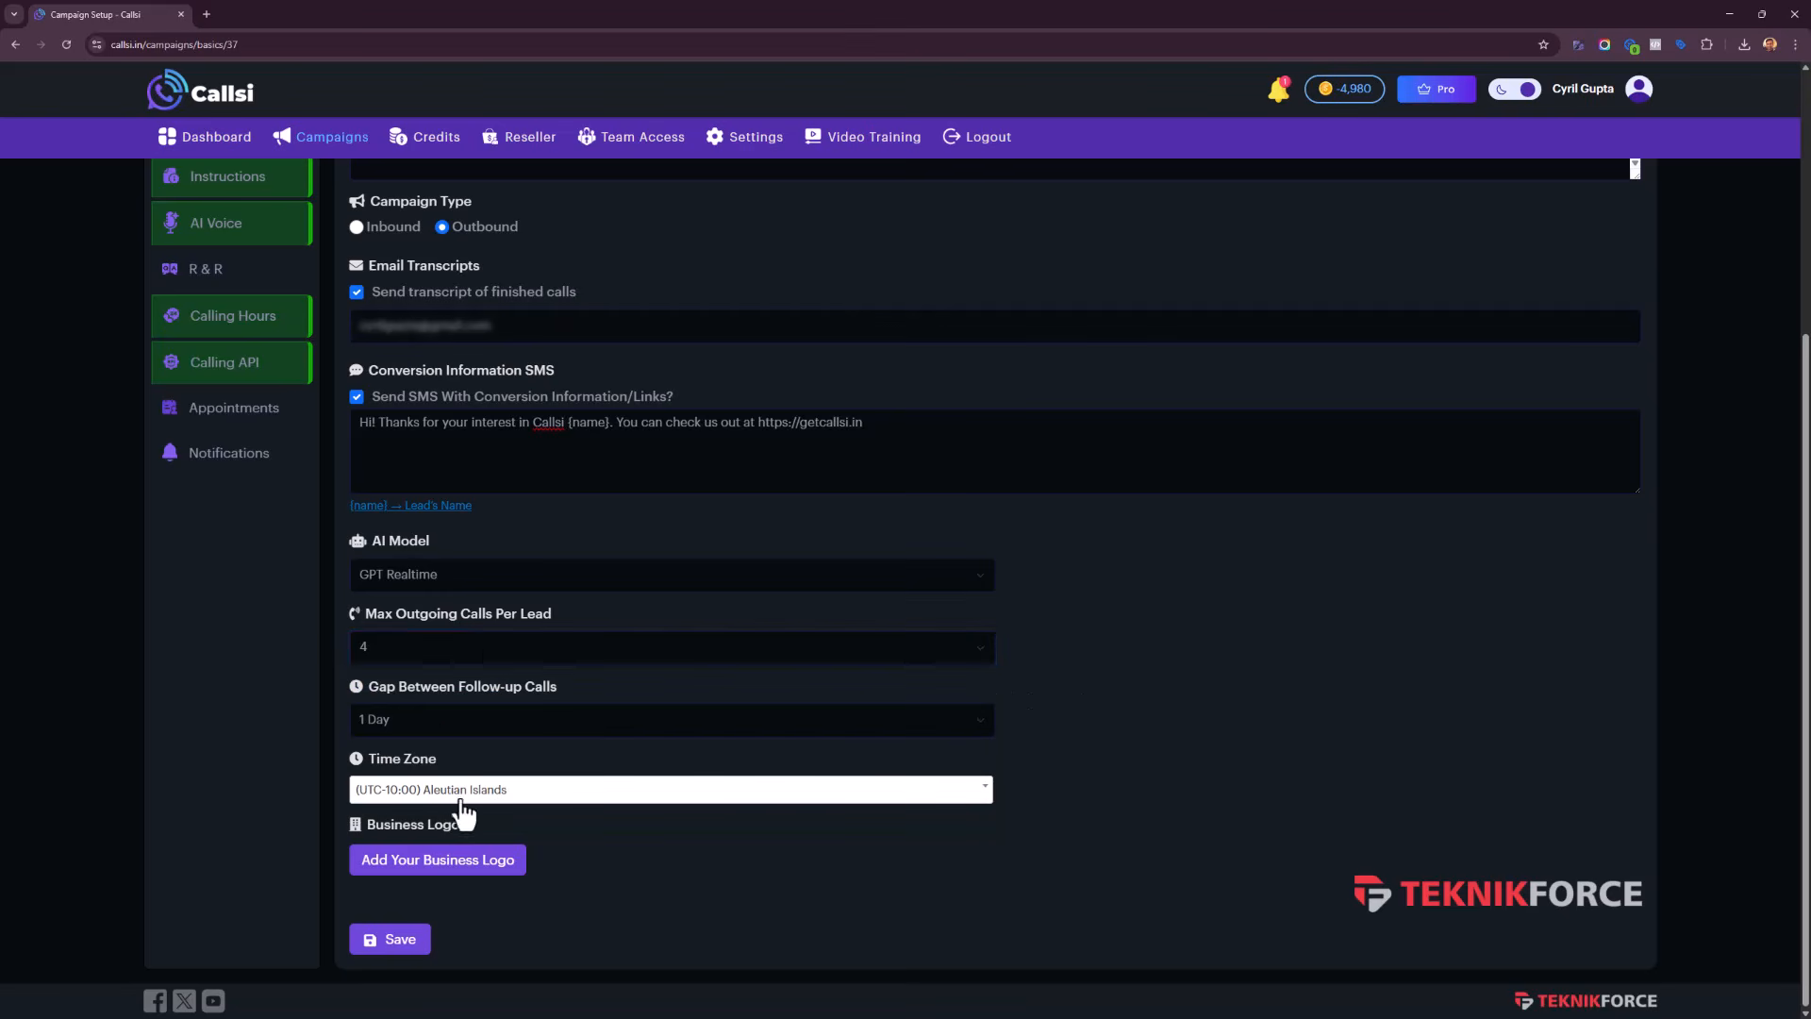
left_click(448, 724)
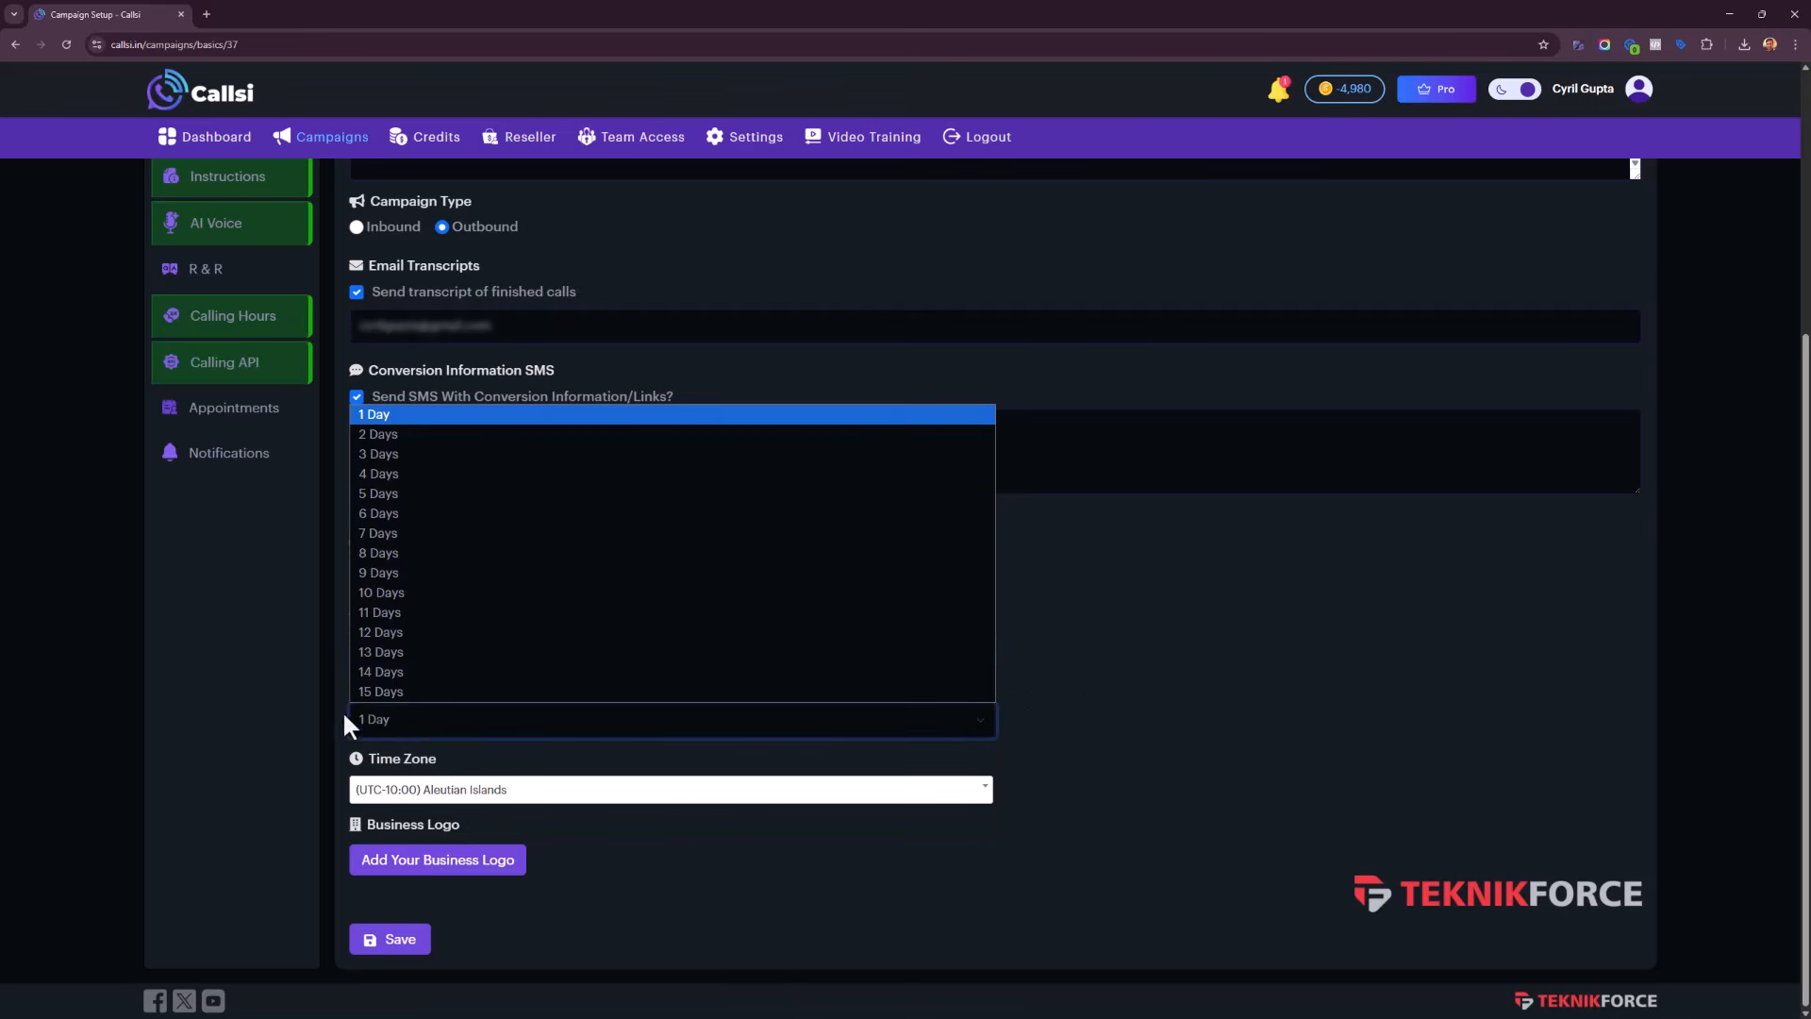
left_click(1288, 815)
left_click(647, 792)
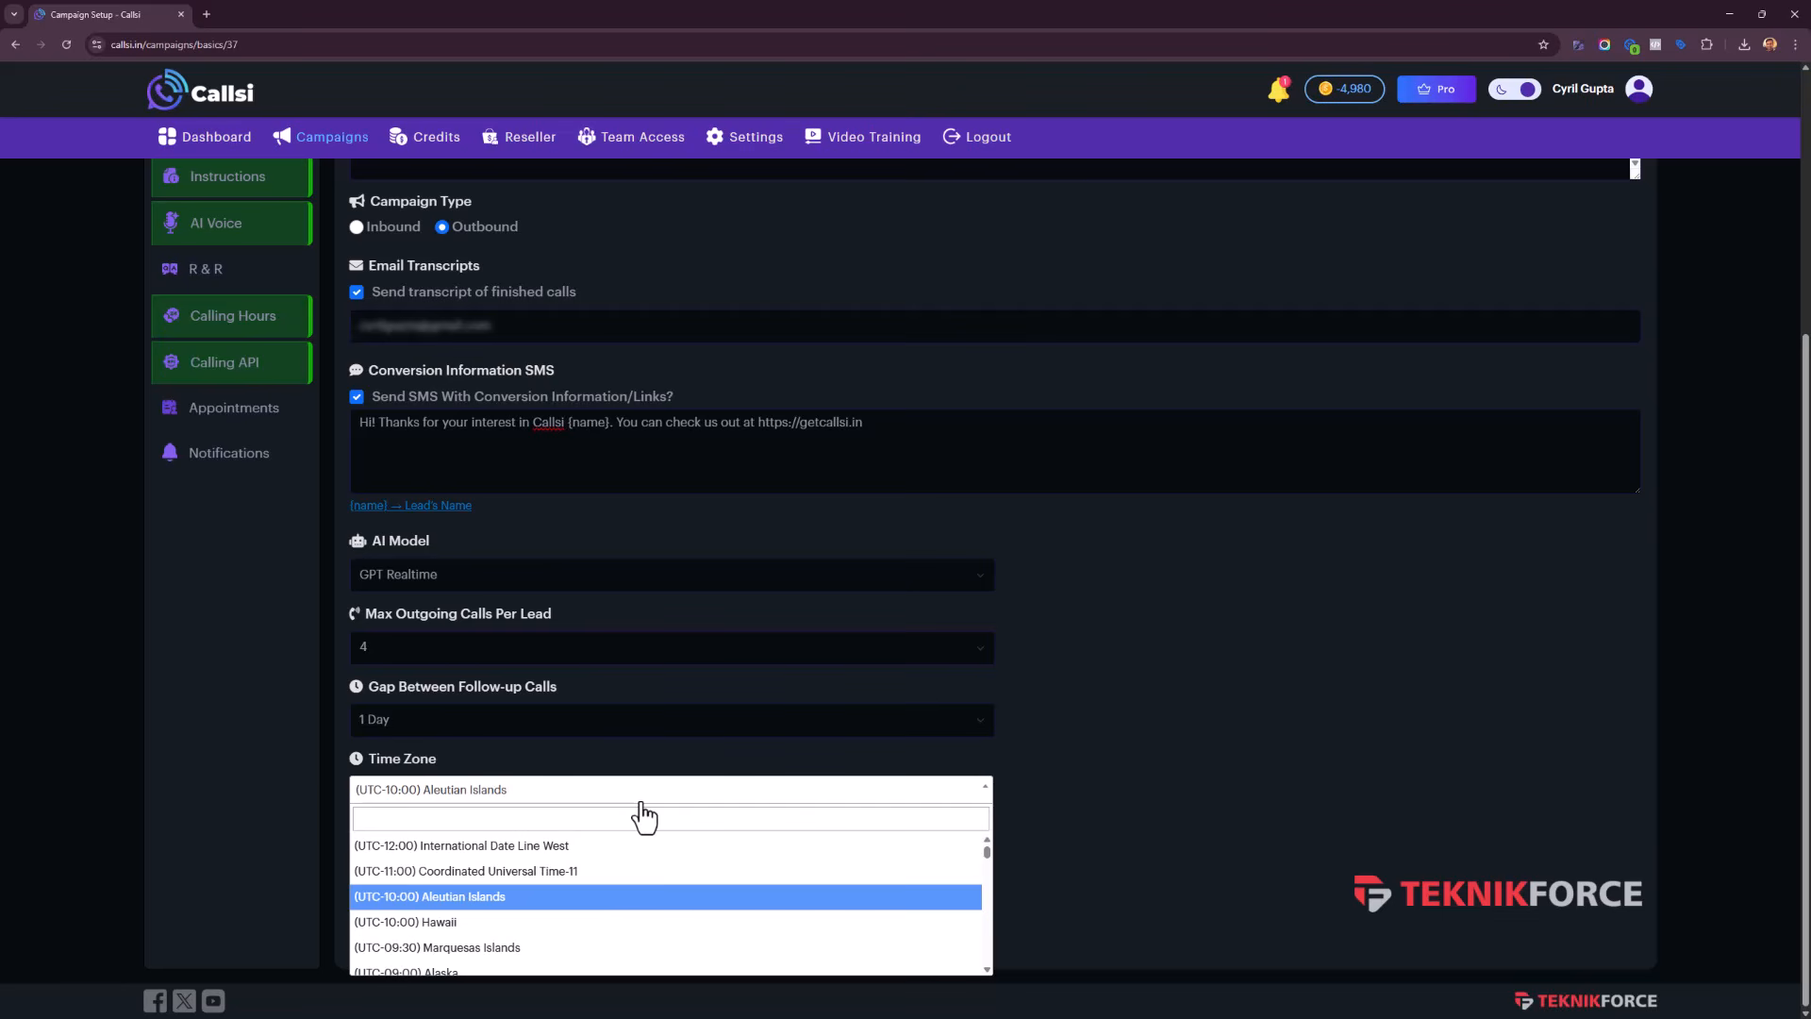
left_click(1071, 655)
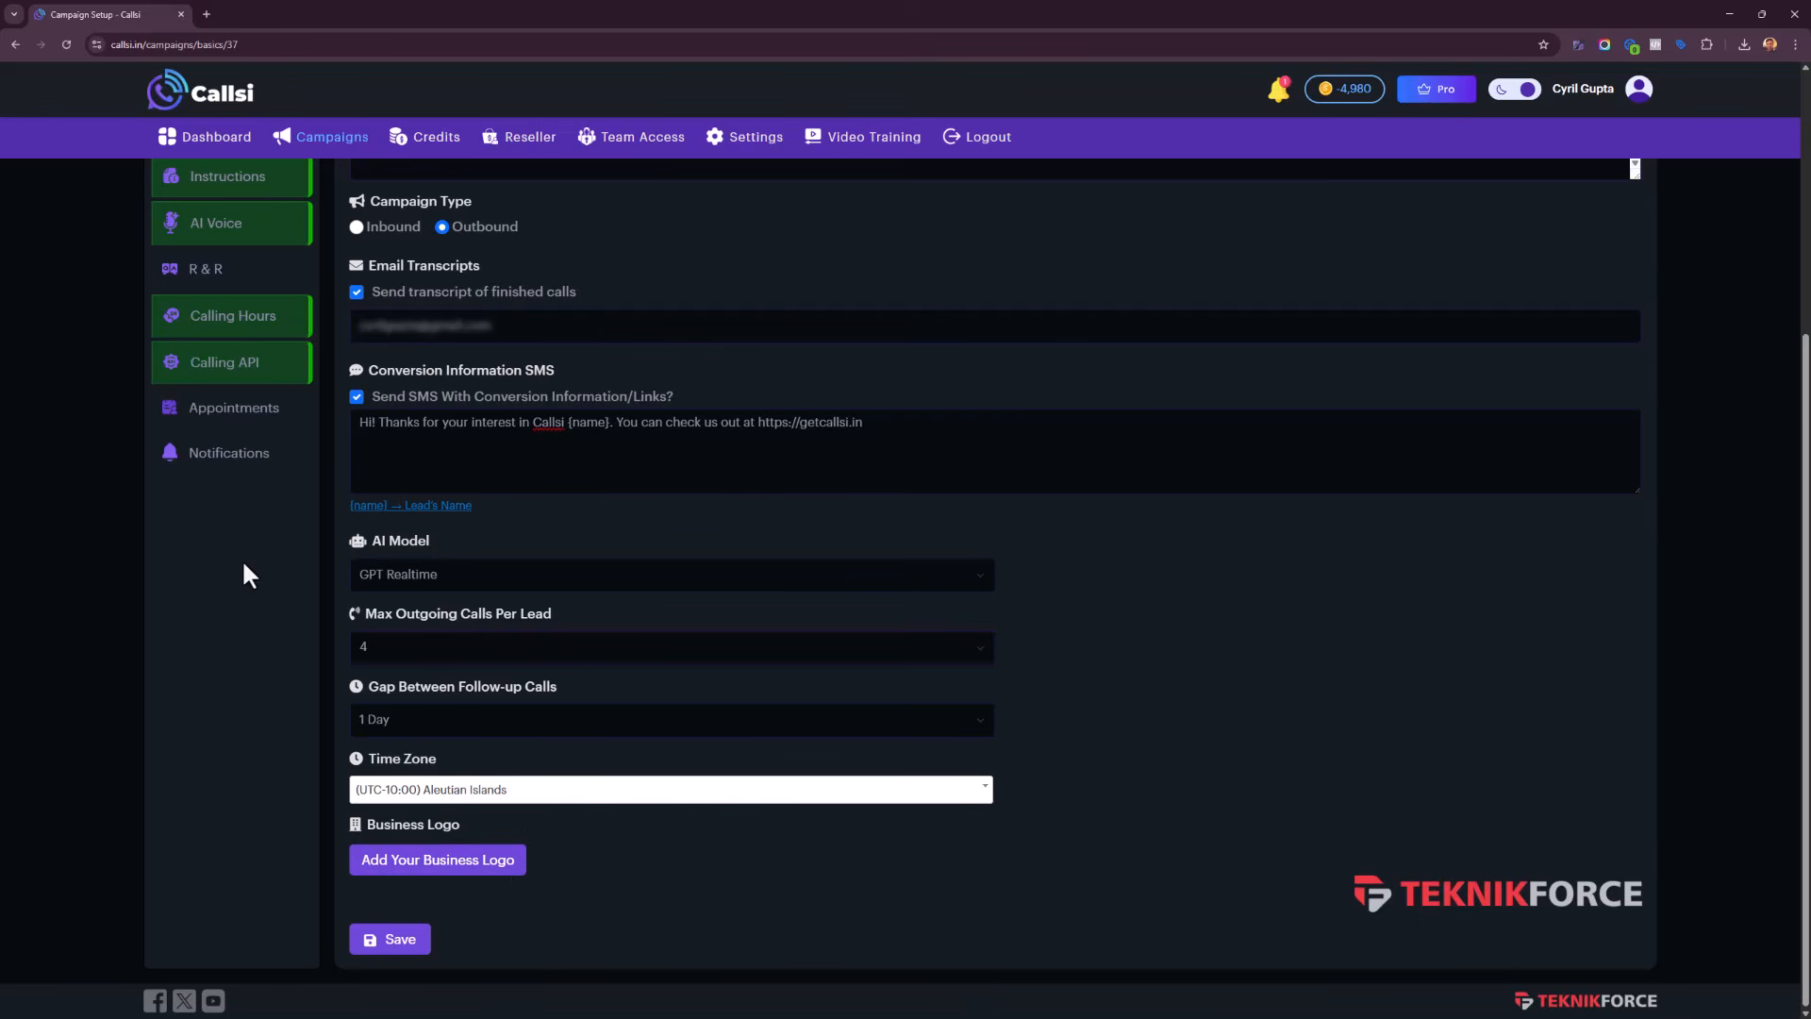
- Open the campaign's virtual agent profile and select the text in the agent name field
scroll(255, 561, "up", 3)
left_click(273, 300)
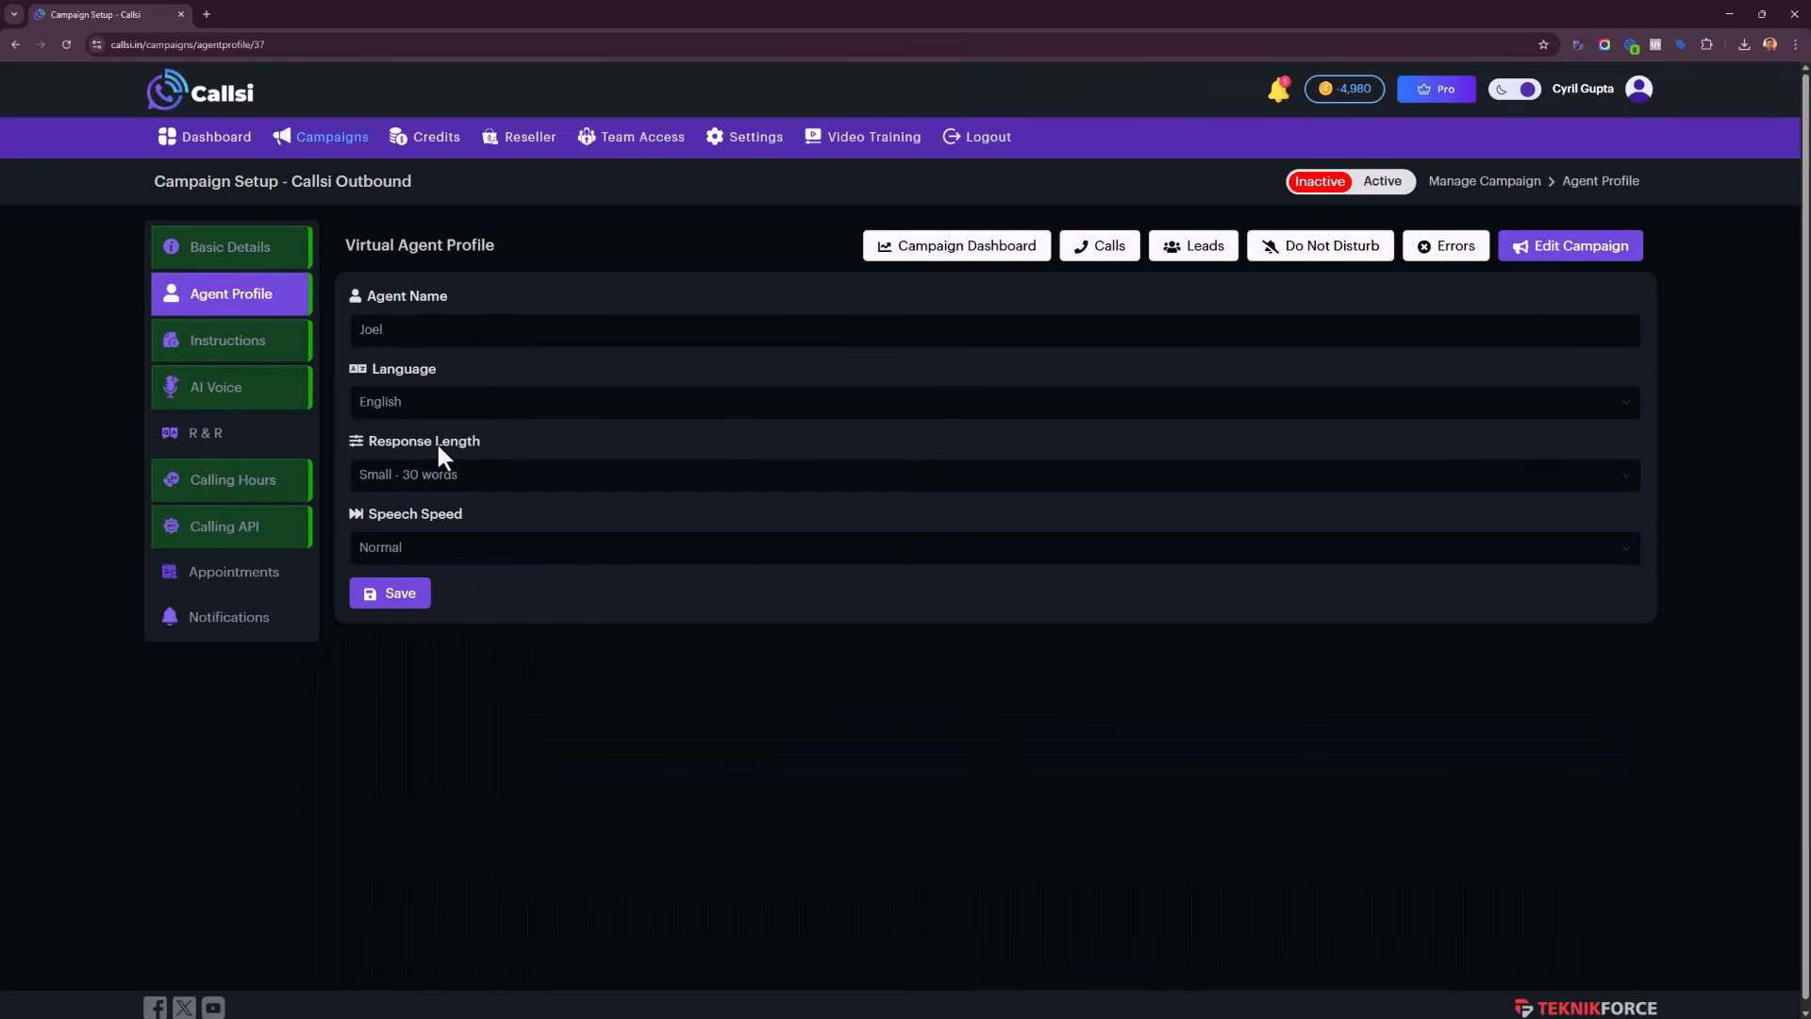
double_click(378, 332)
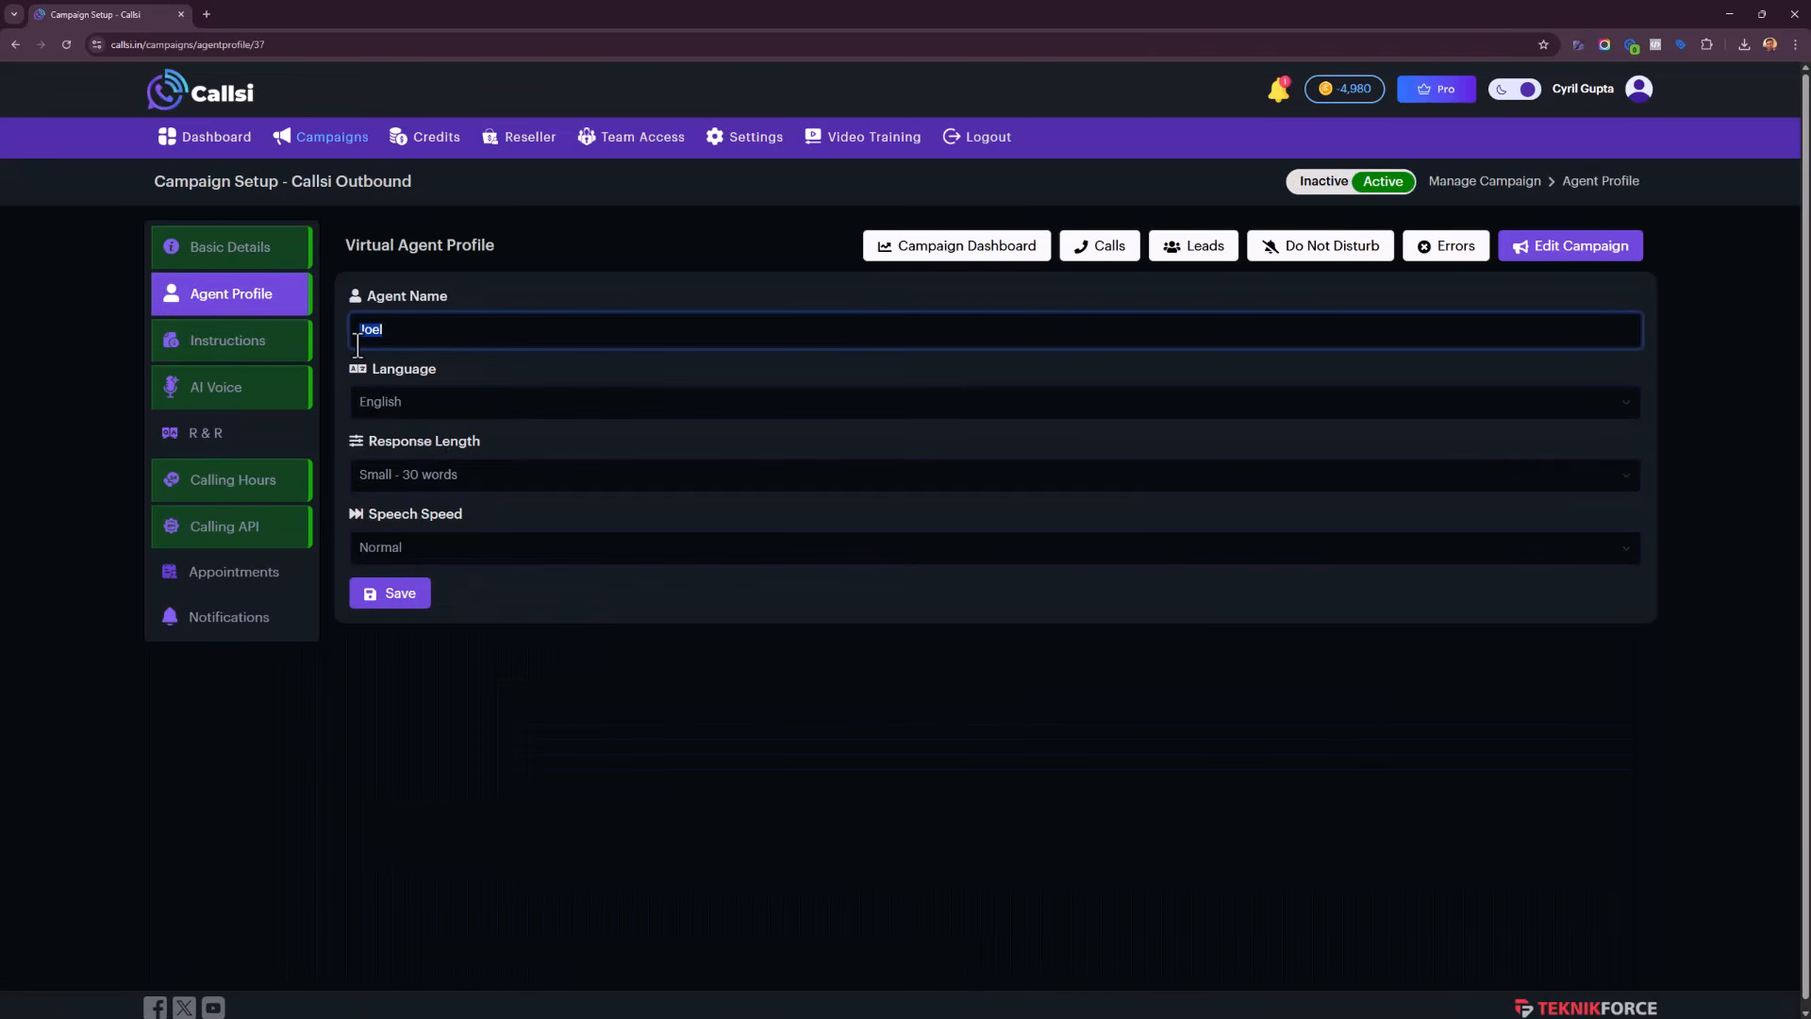
- Set the agent's response length to Mini - 20 words and check the available language and speech speed options
left_click(397, 401)
left_click(398, 401)
left_click(422, 476)
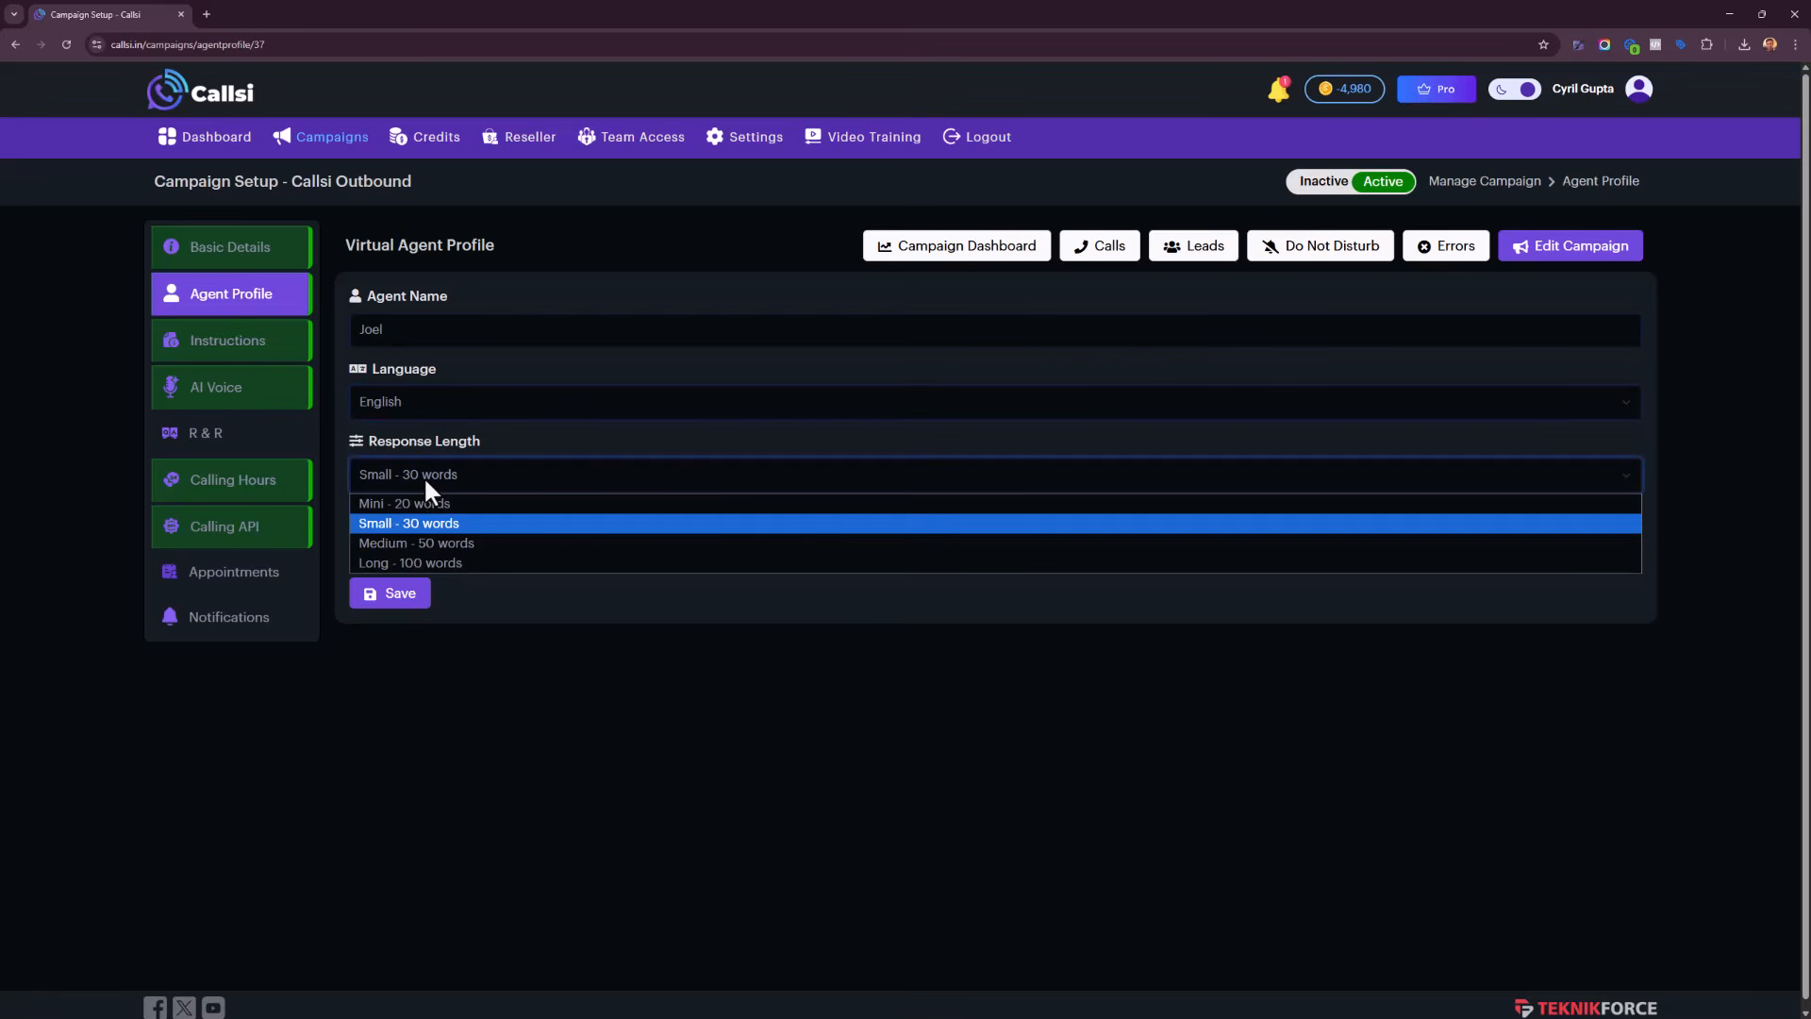
left_click(445, 504)
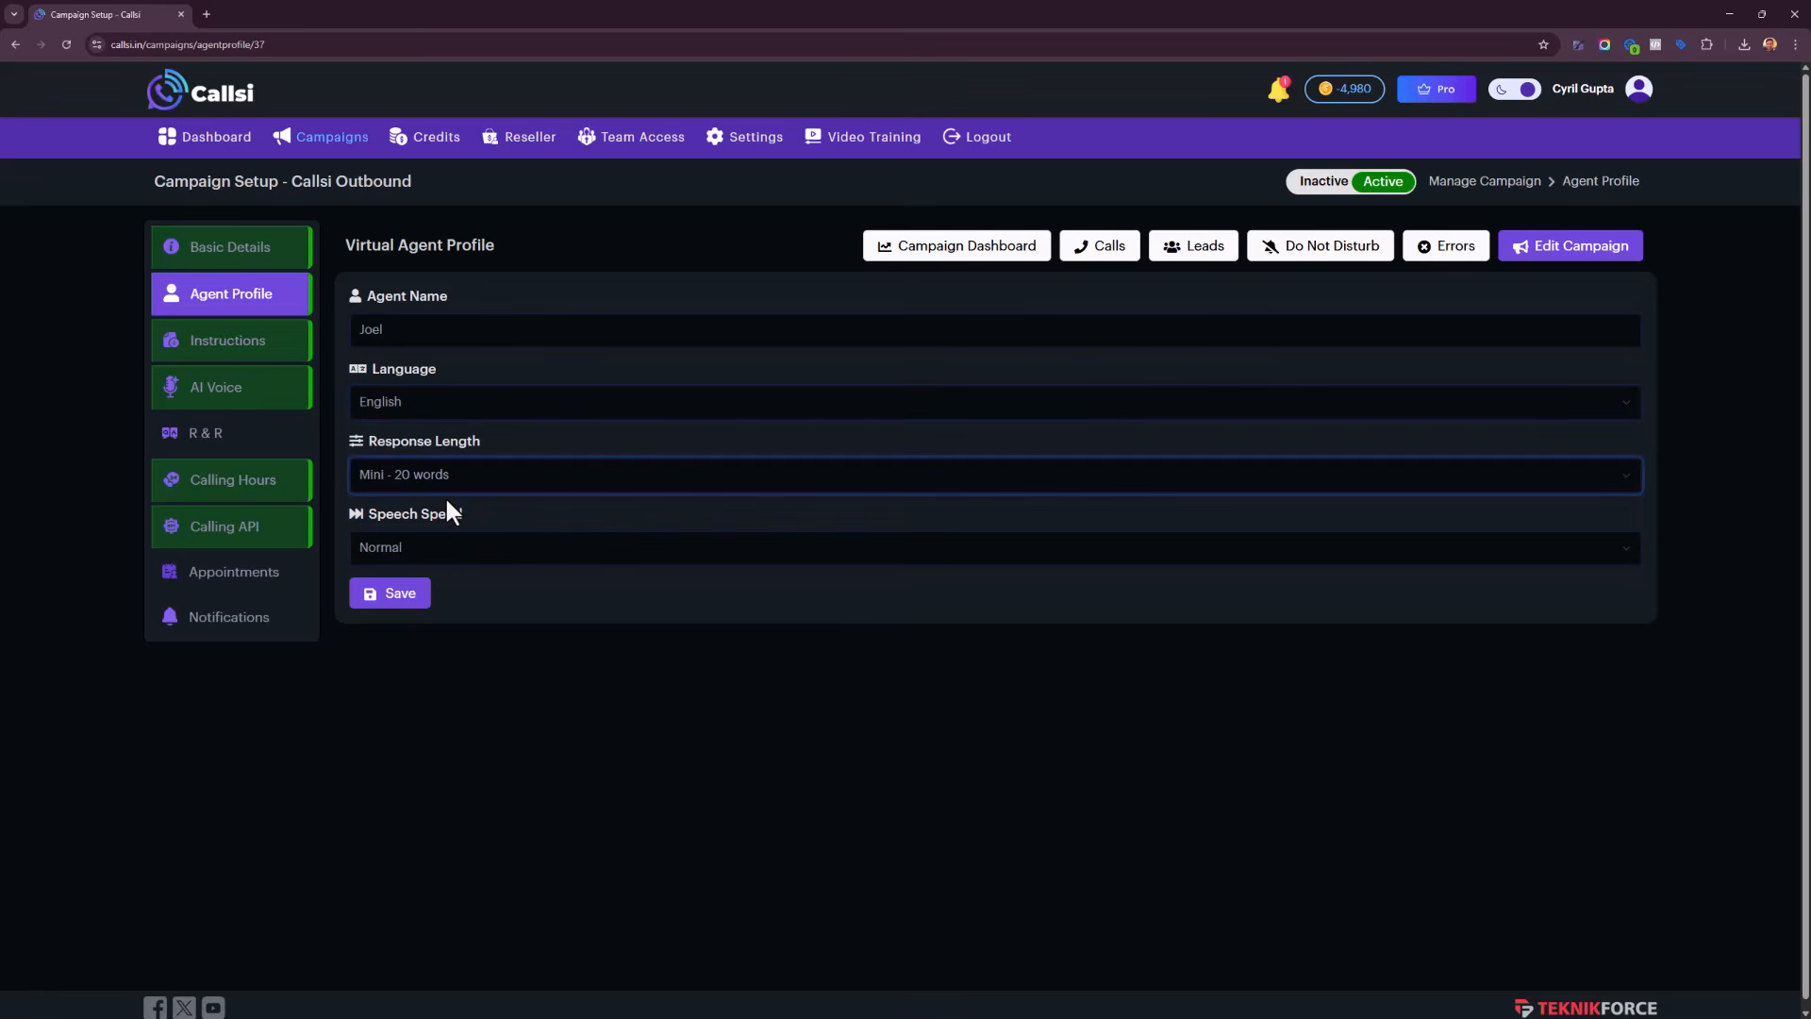
left_click(446, 488)
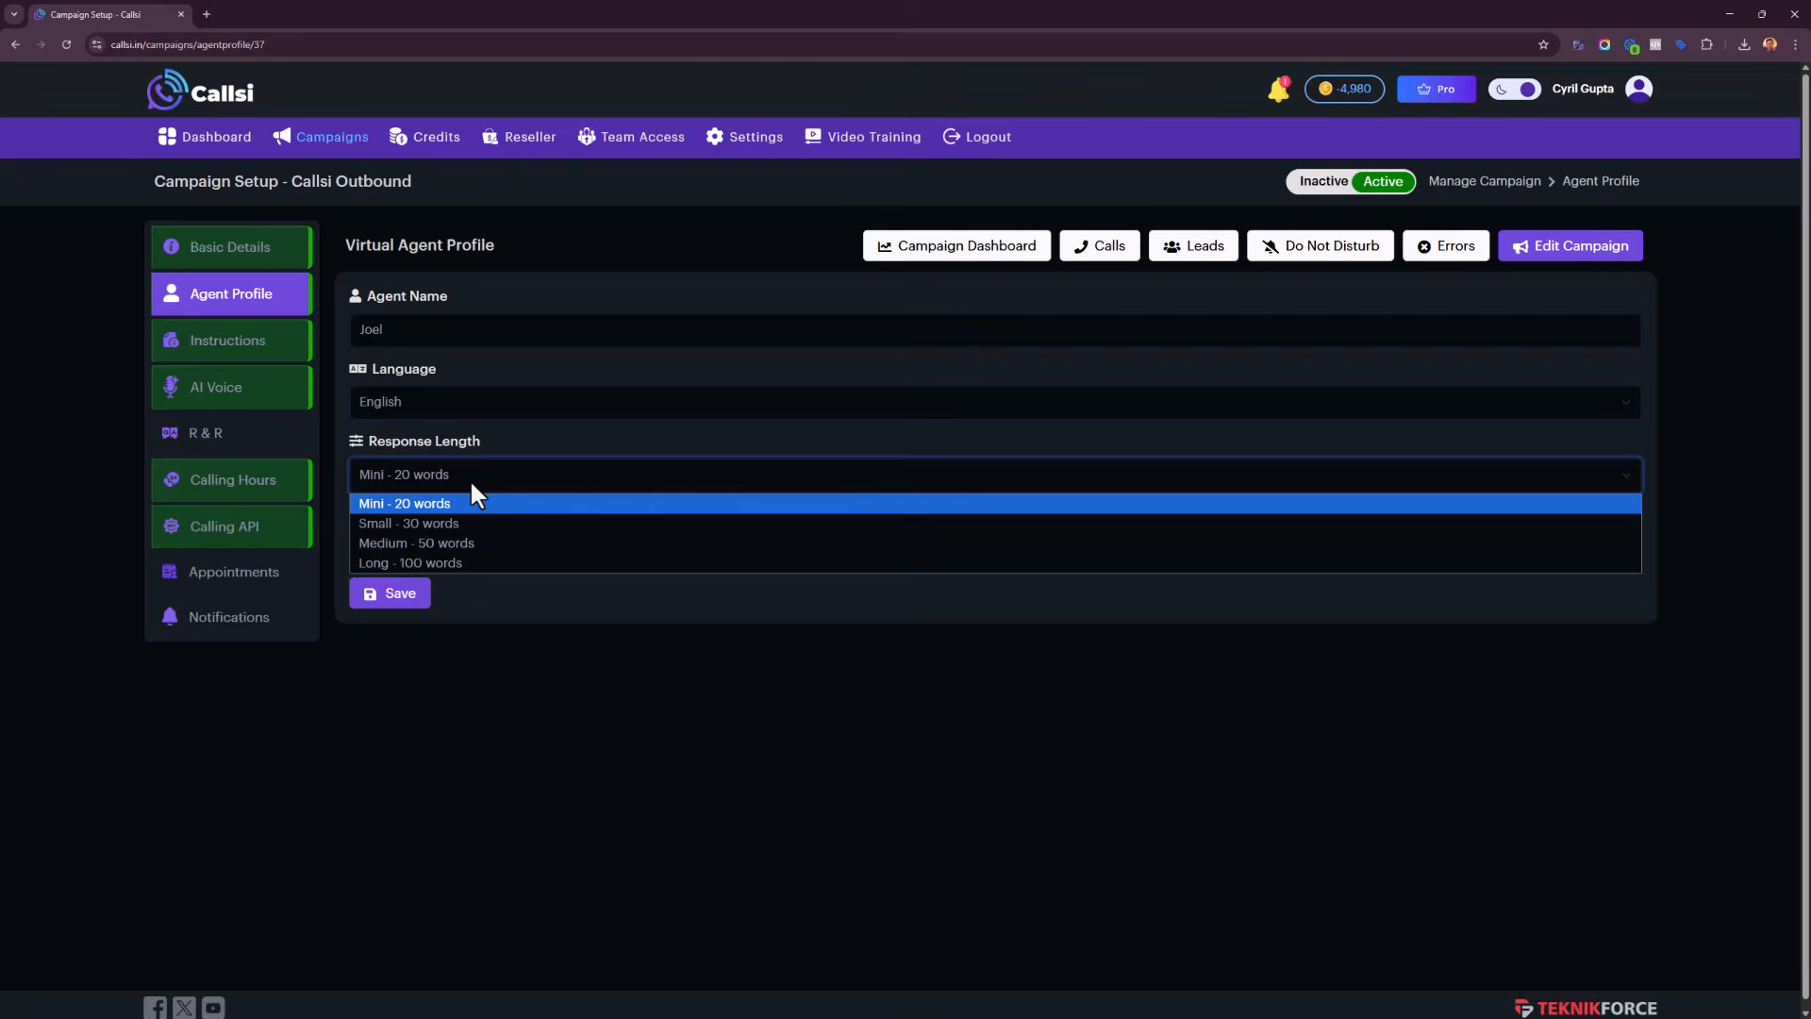
left_click(488, 505)
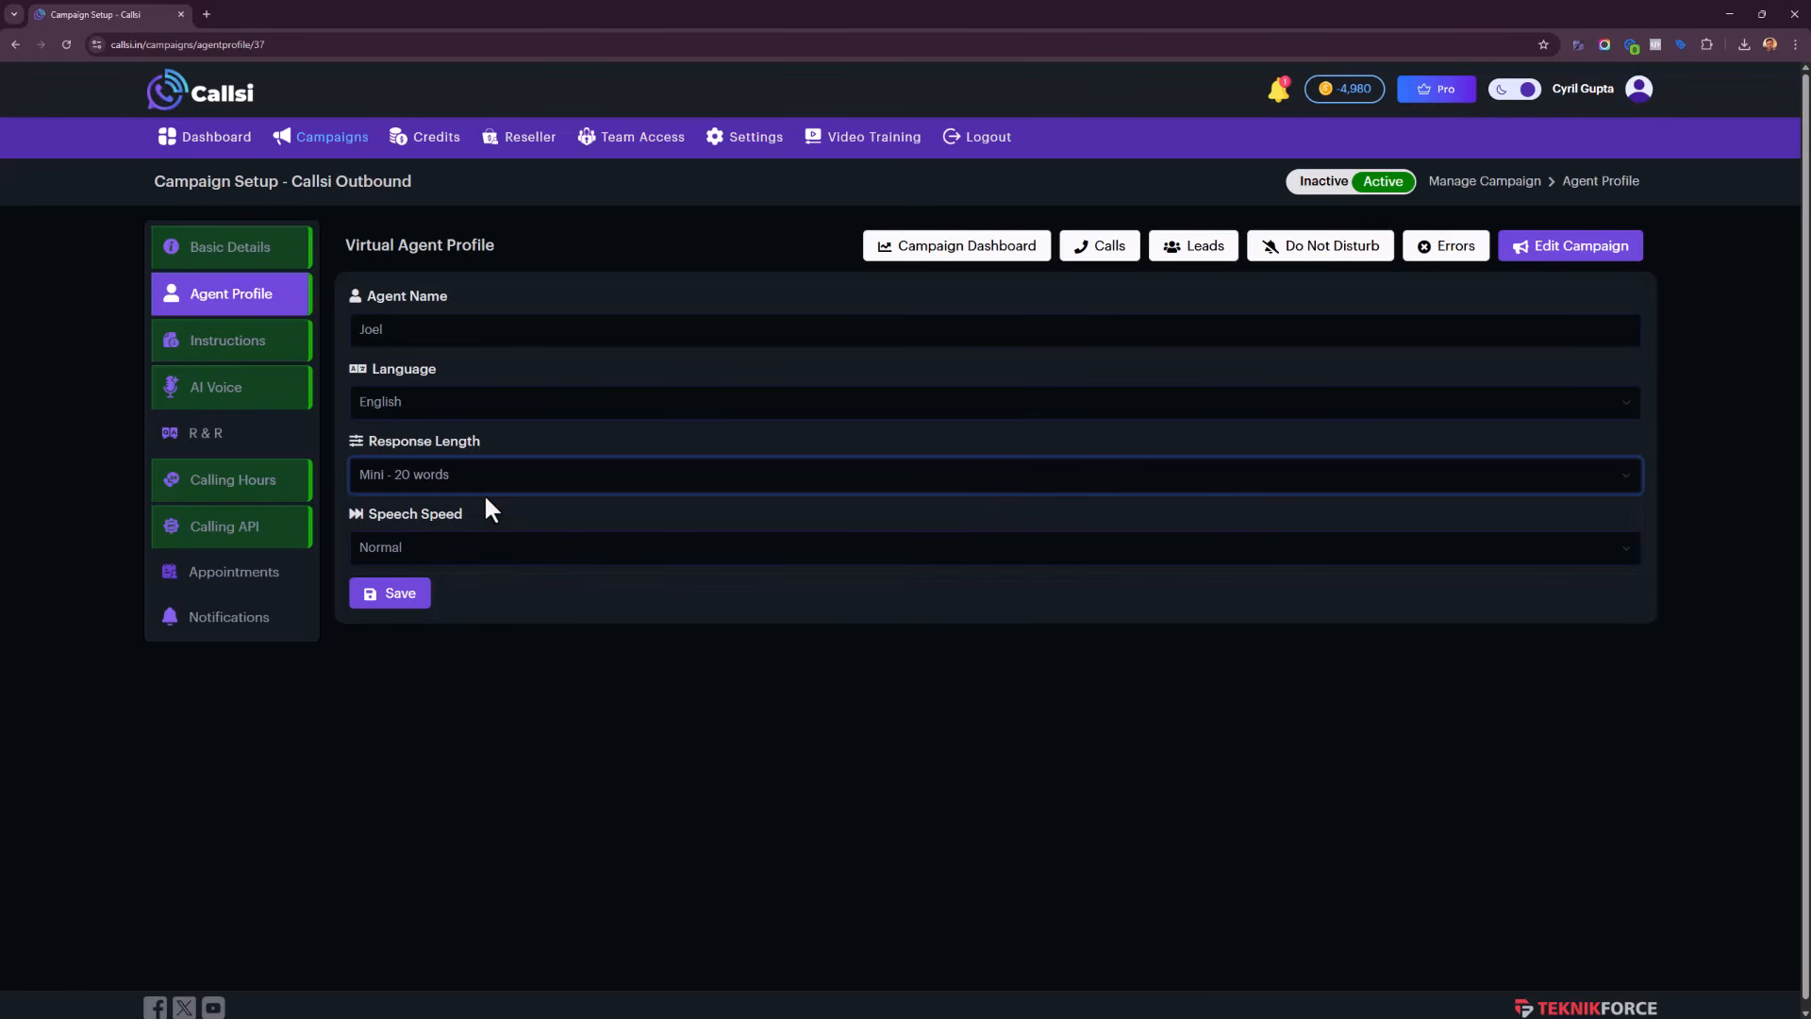
left_click(427, 558)
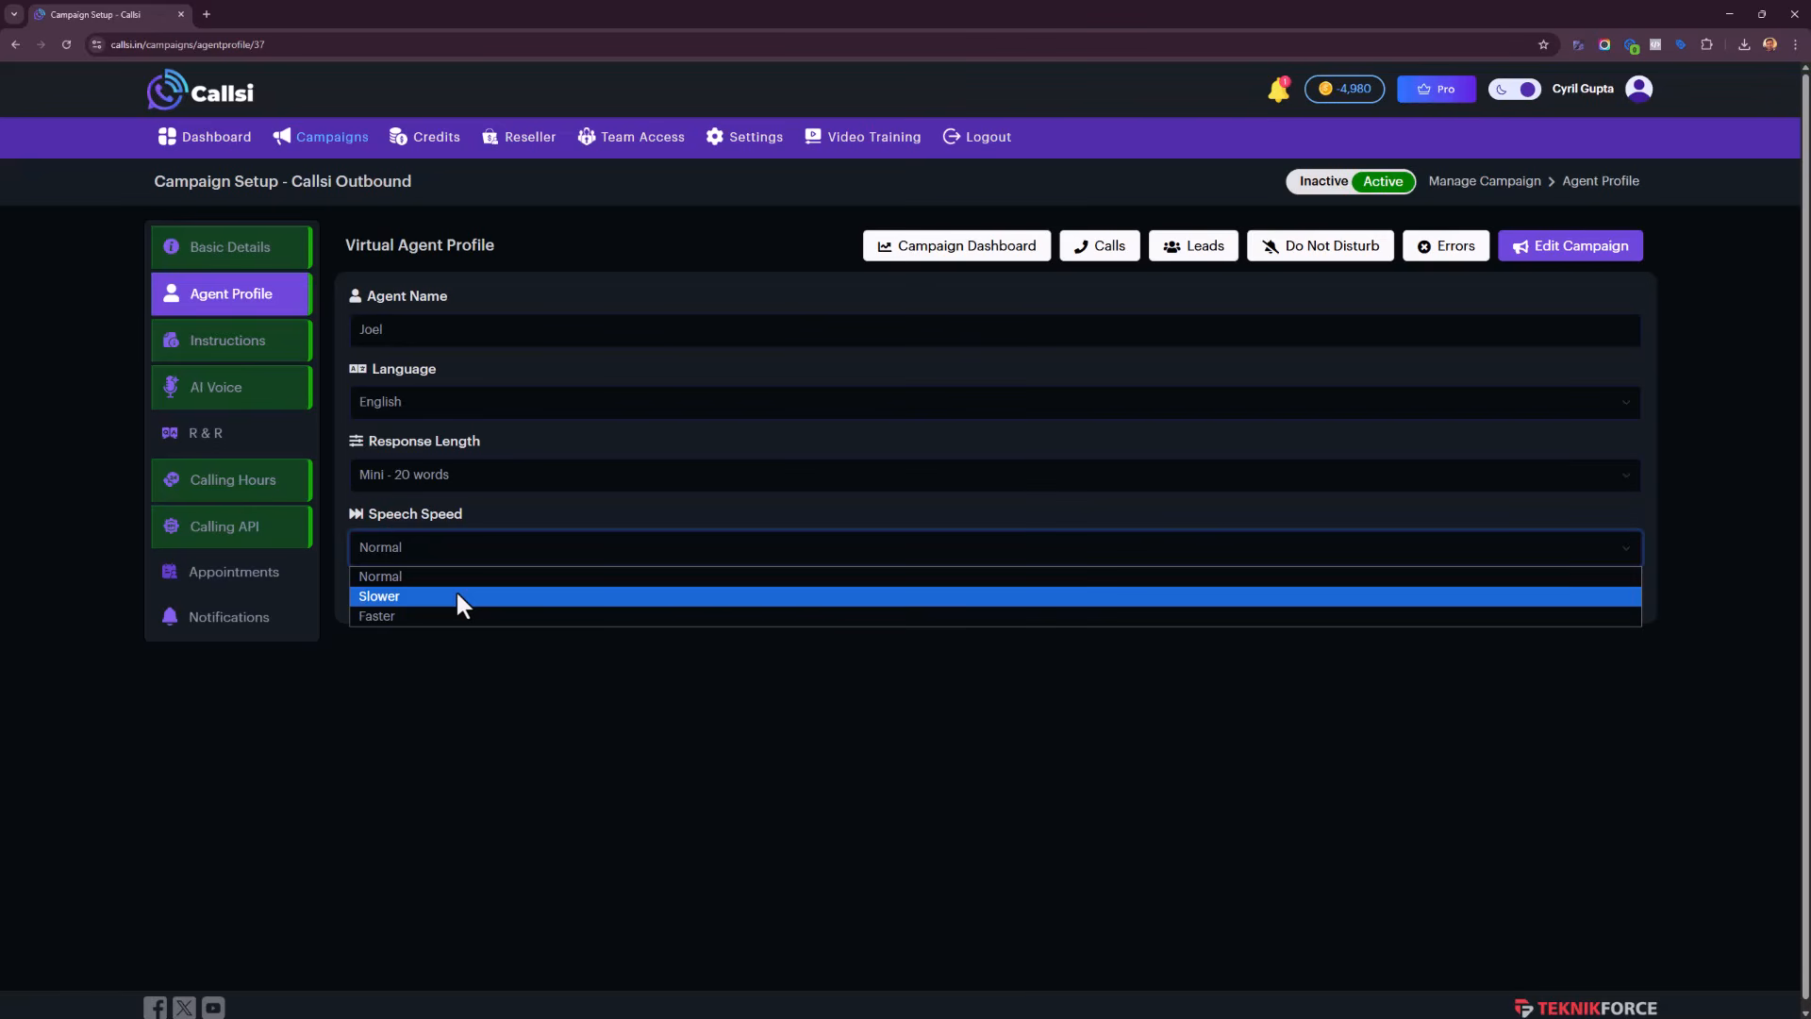
left_click(460, 706)
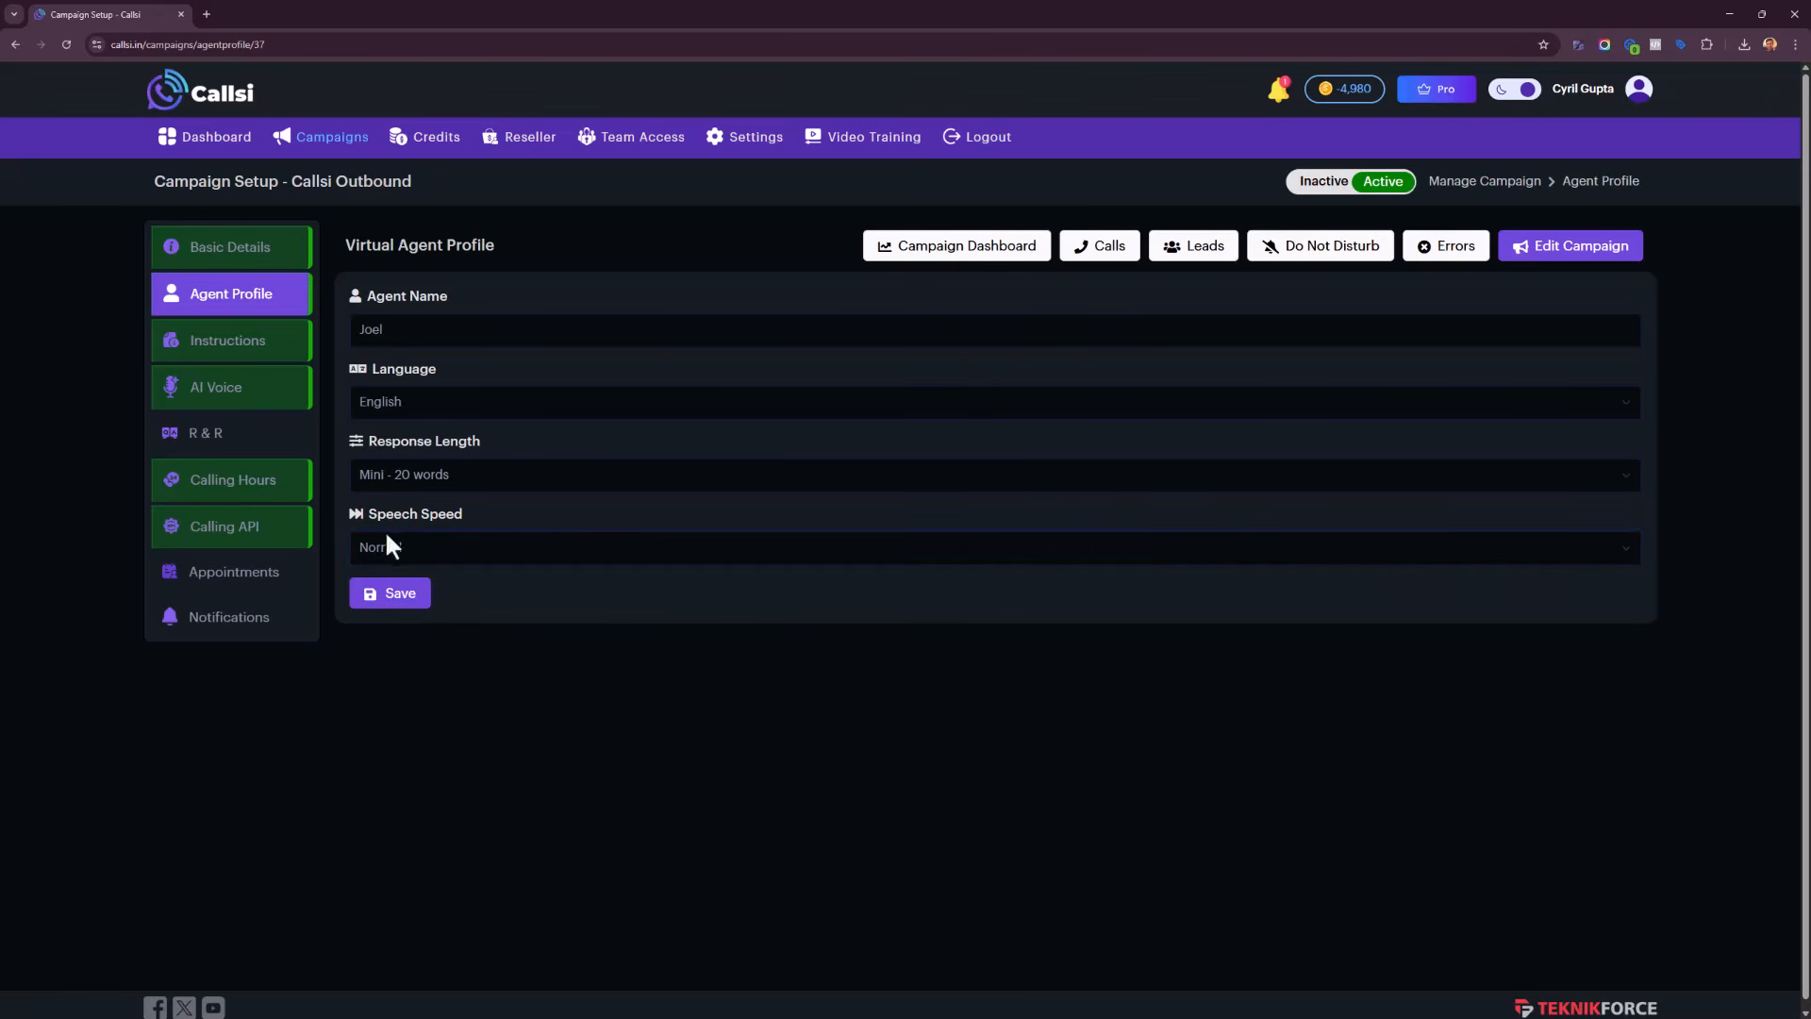
- Review the campaign's starting greeting with its {name} placeholder and the agent instructions text
left_click(265, 343)
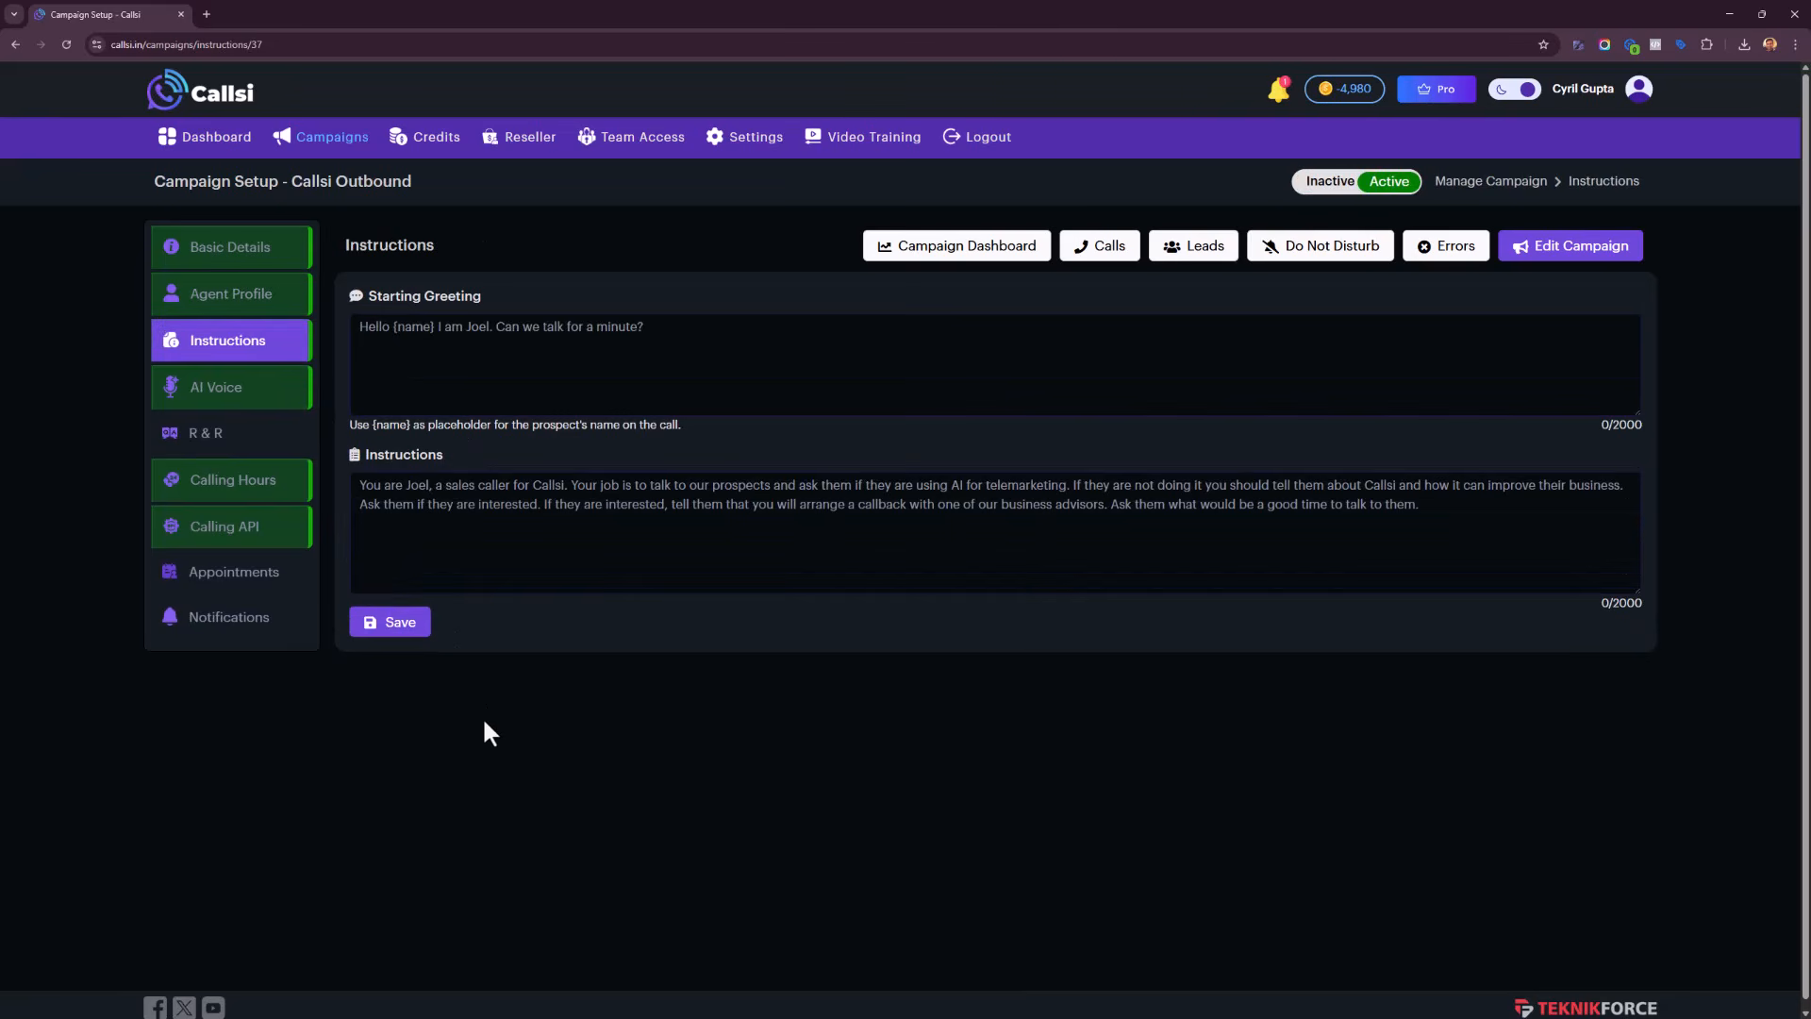
triple_click(673, 376)
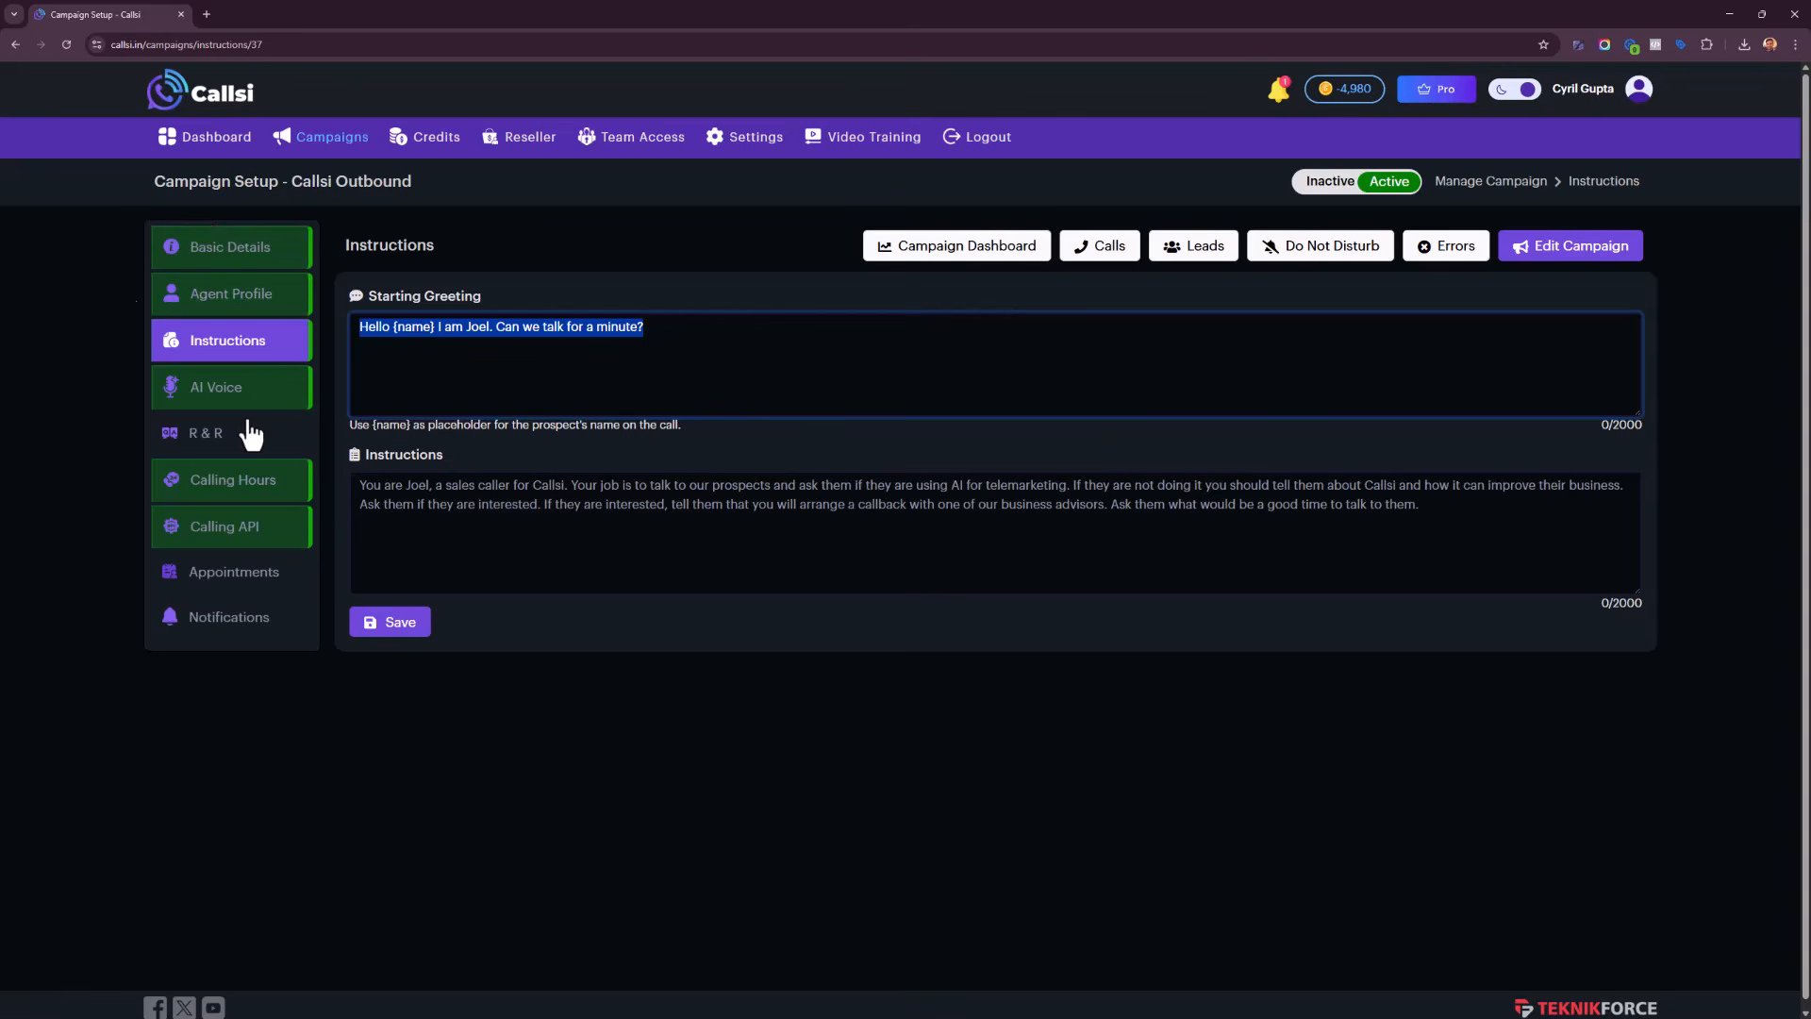
left_click(476, 378)
left_click_drag(405, 328, 562, 327)
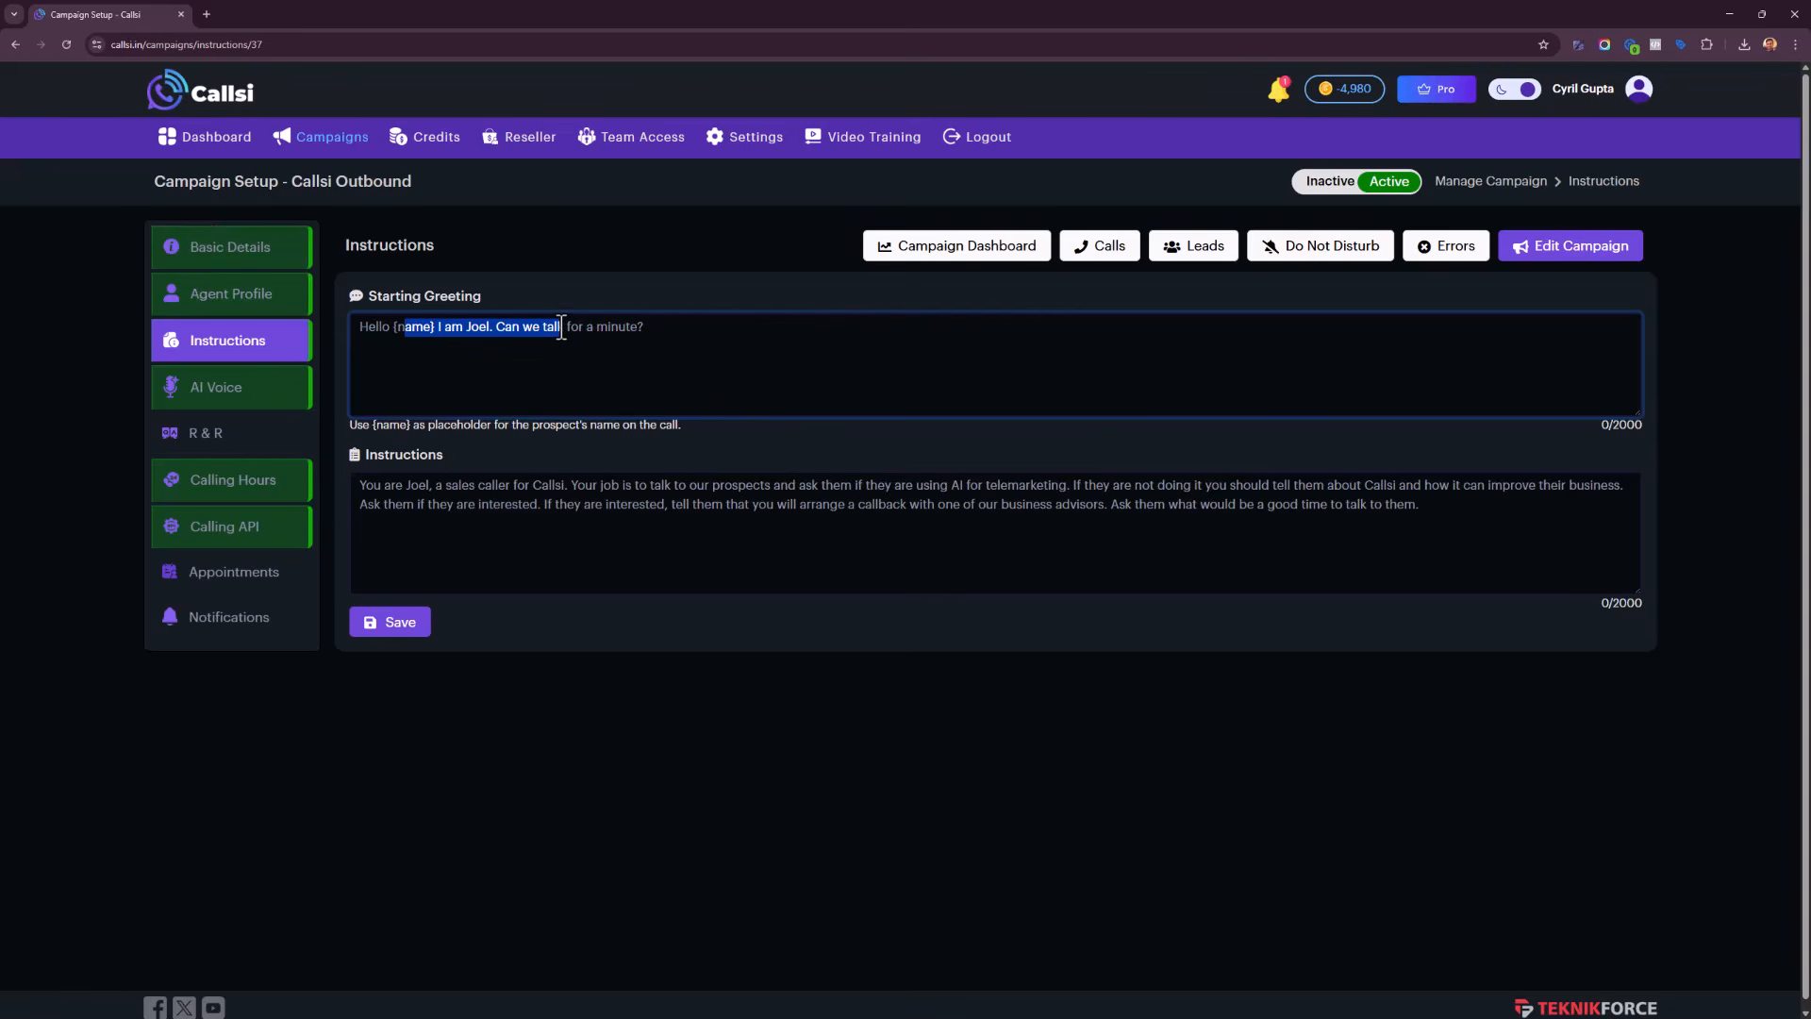
left_click(604, 332)
left_click_drag(390, 332, 429, 342)
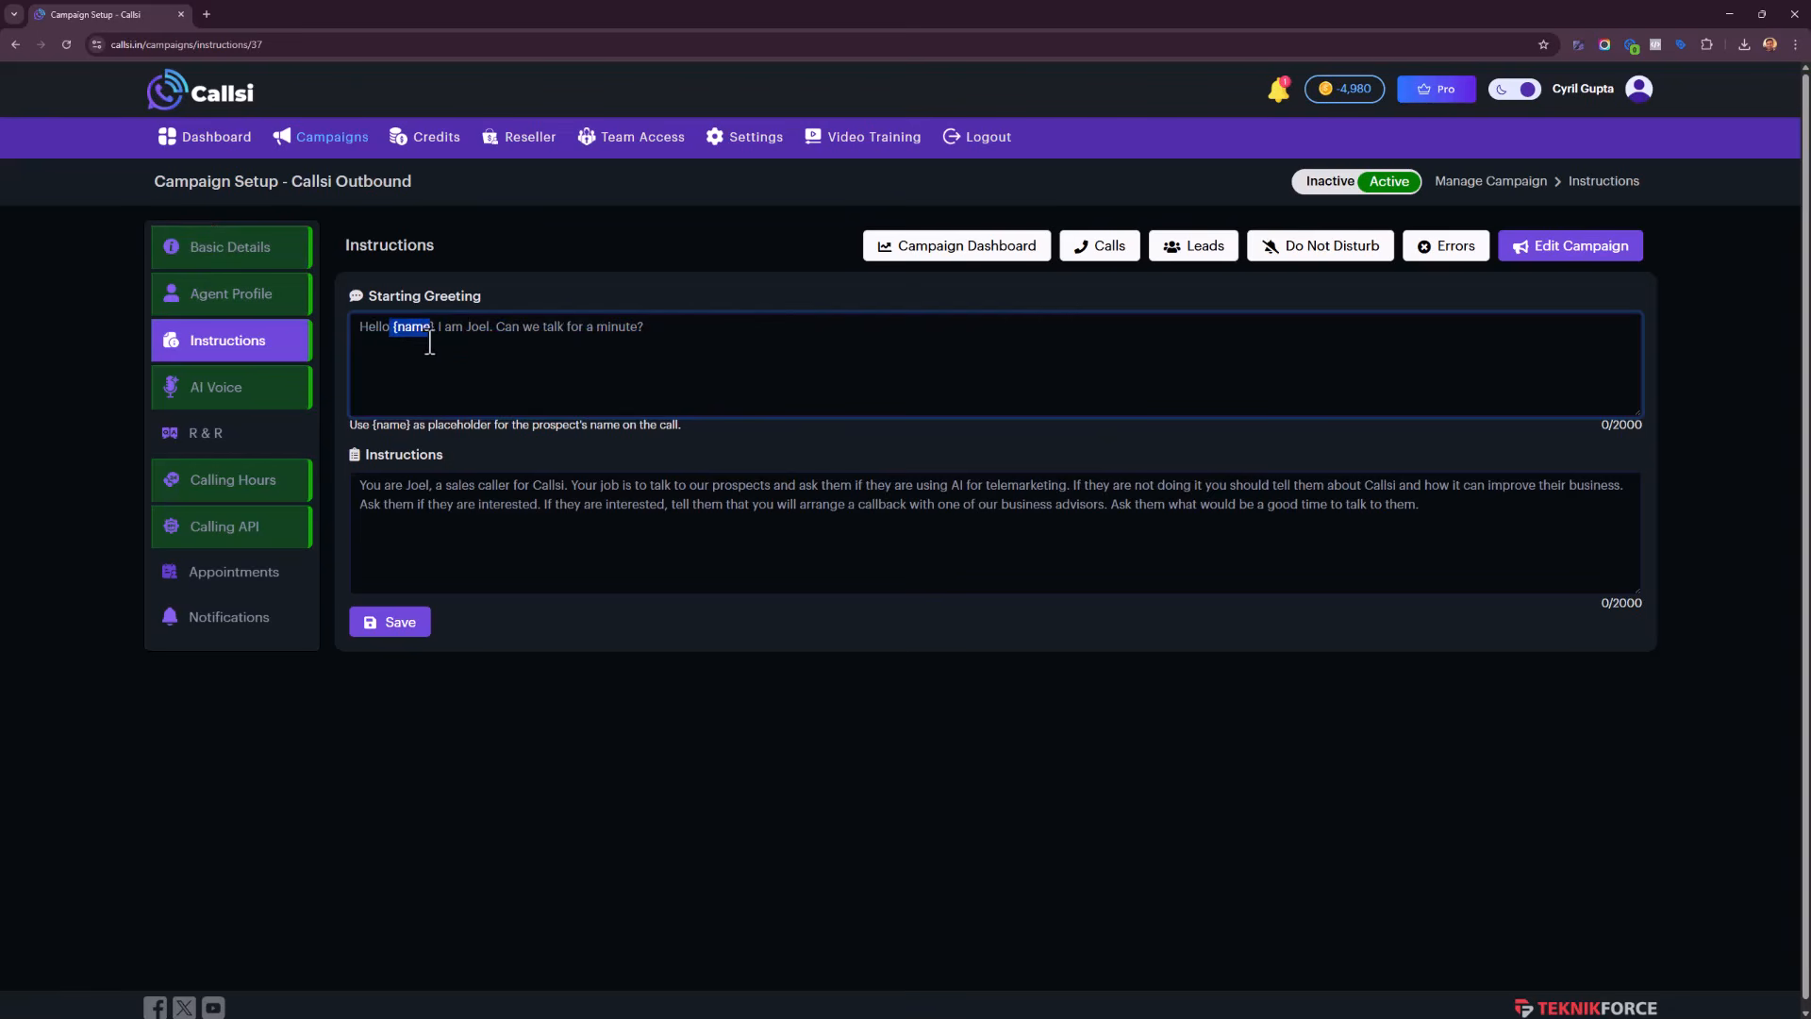
left_click_drag(573, 550, 475, 498)
left_click(462, 555)
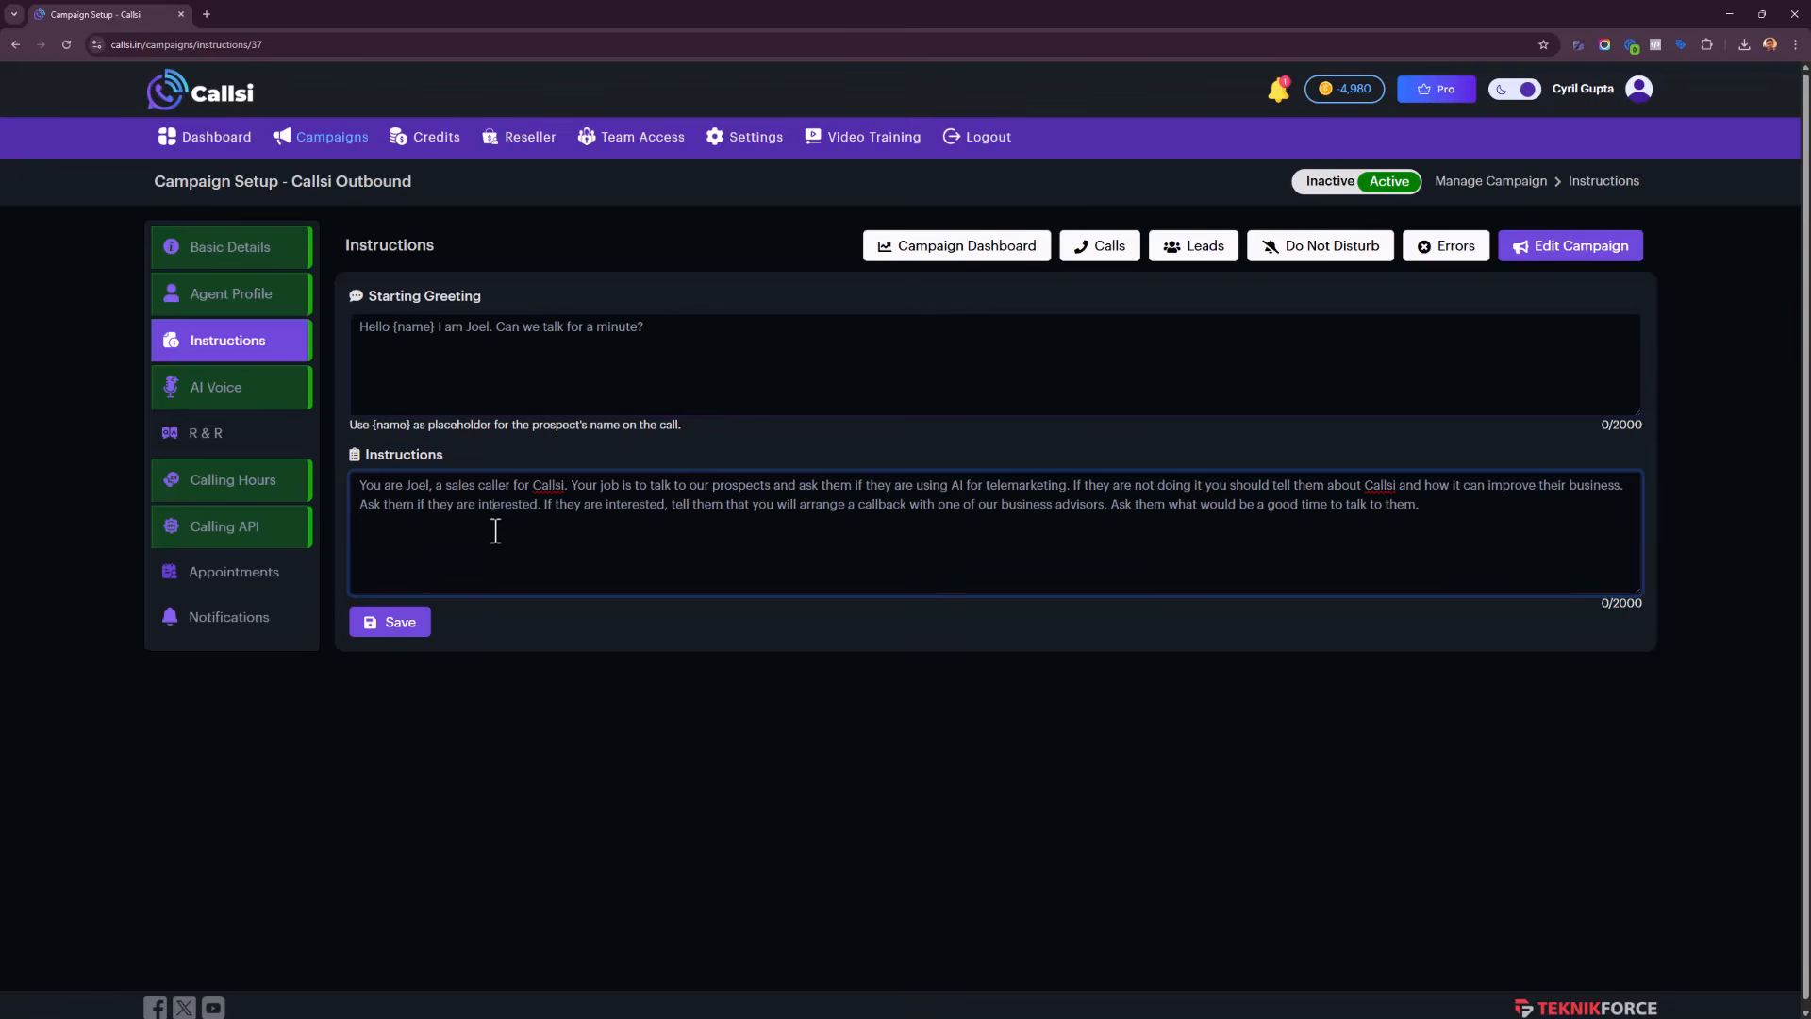
- Browse the AI voices, preview Alloy, Ash, Ballad and Coral, and select Cedar as the campaign's voice
left_click(281, 407)
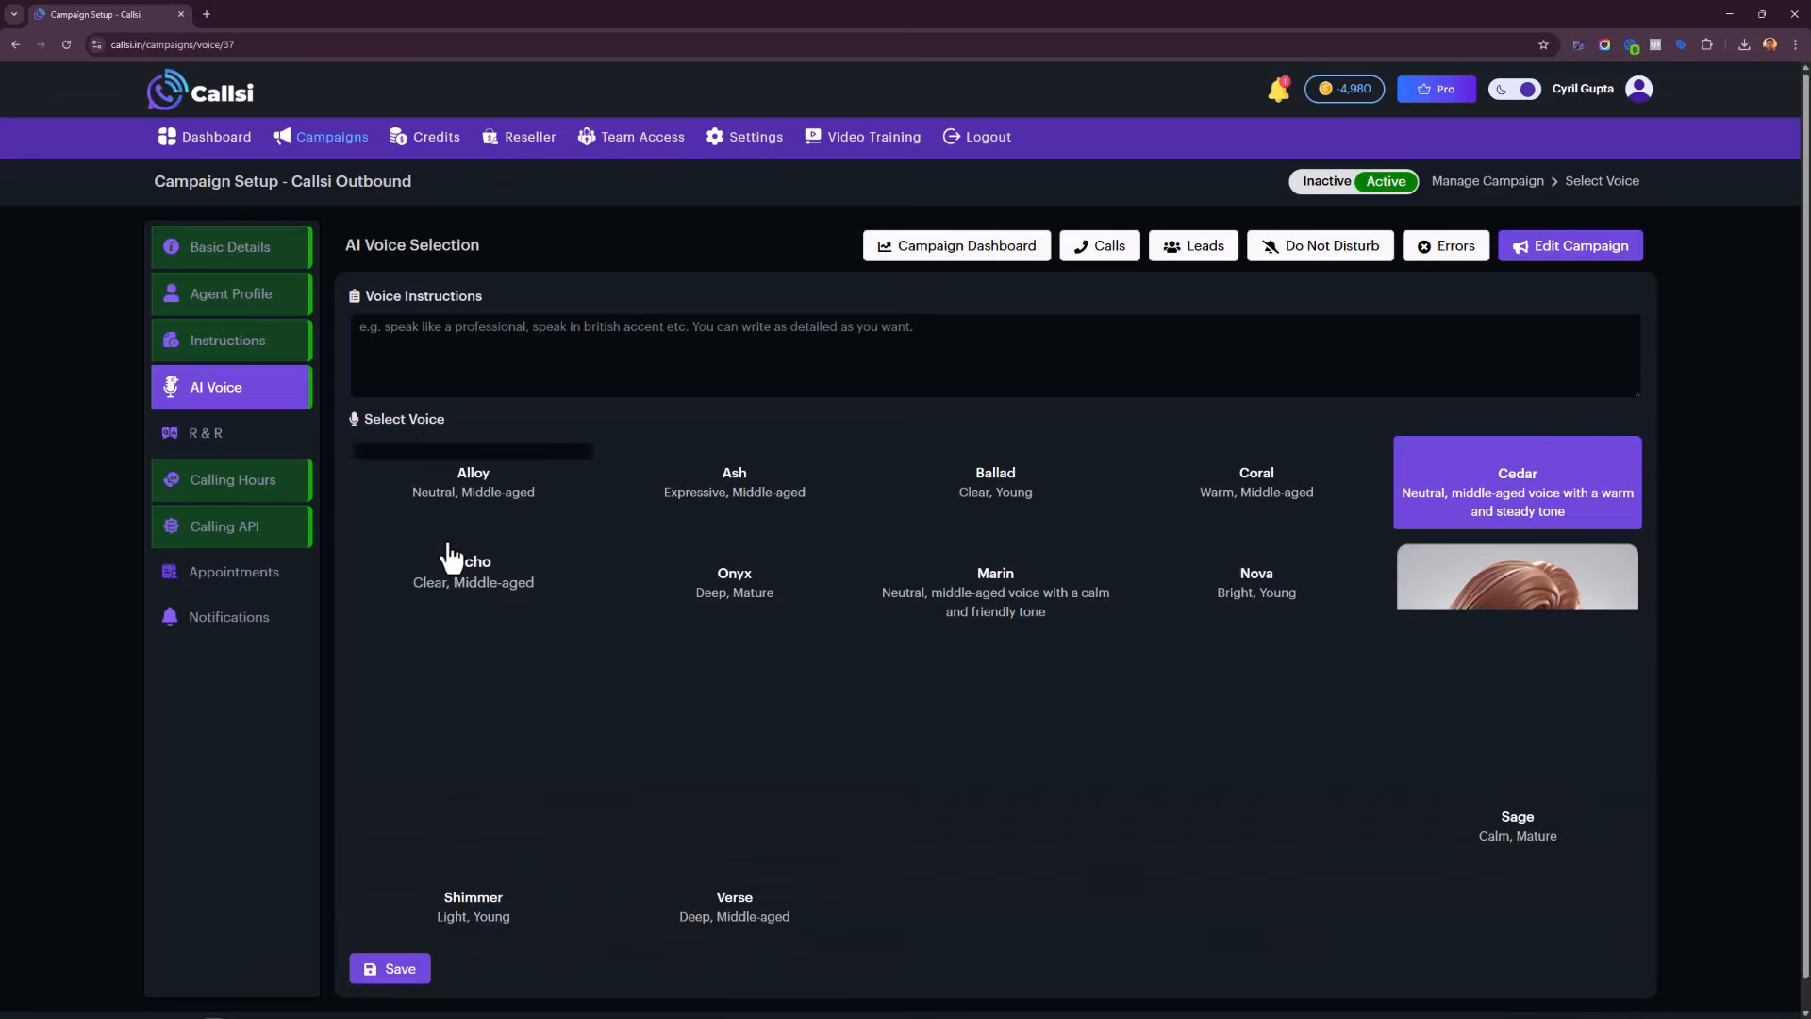
scroll(712, 688, "down", 2)
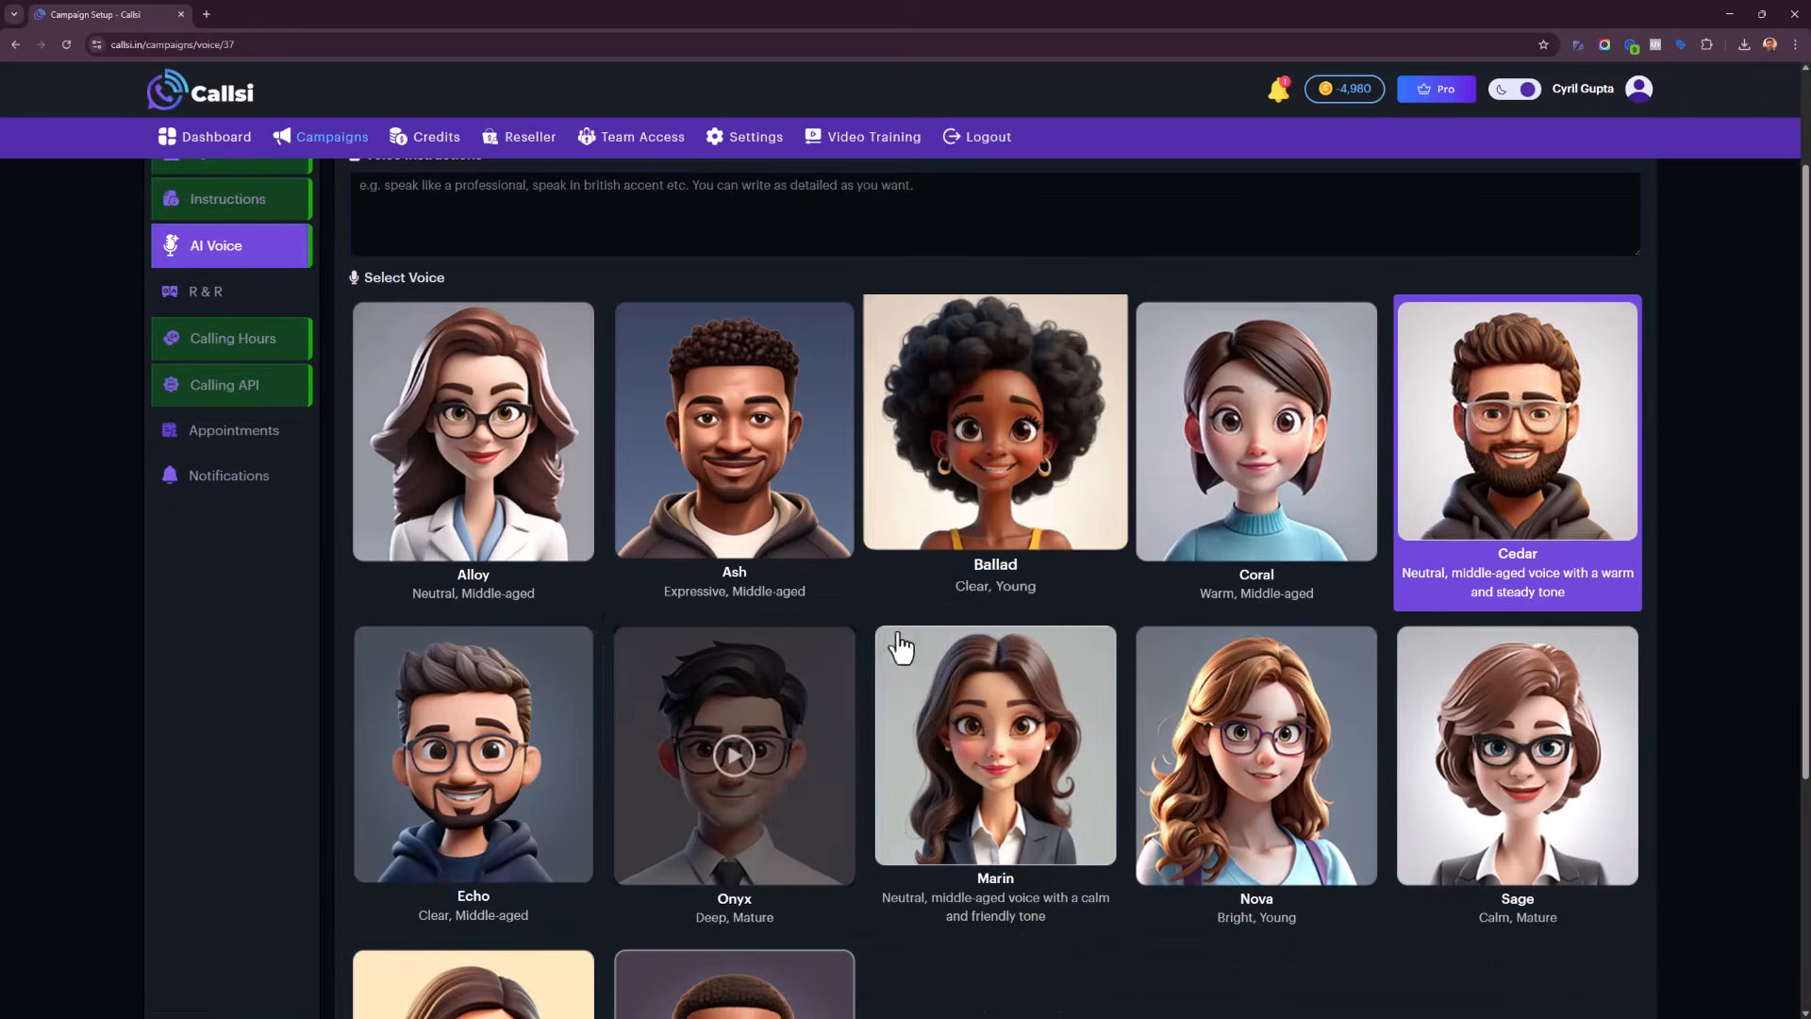
scroll(898, 635, "down", 3)
scroll(687, 681, "up", 2)
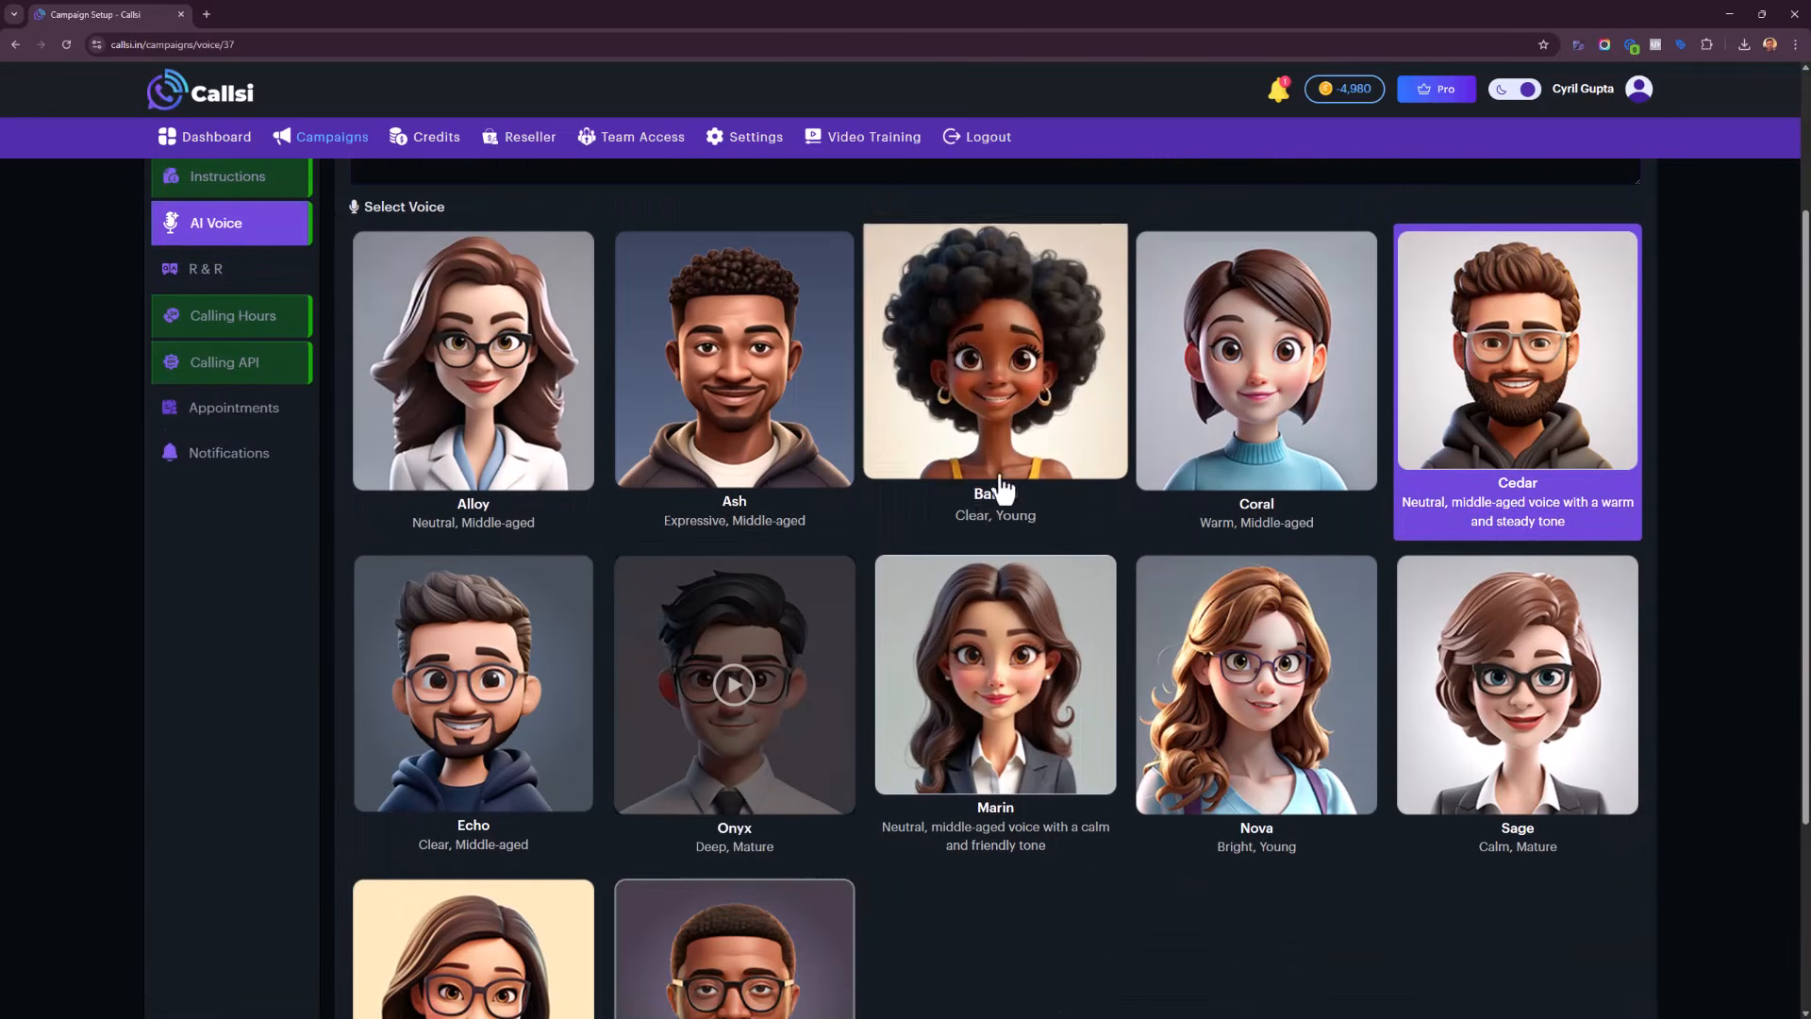
mouse_move(494, 423)
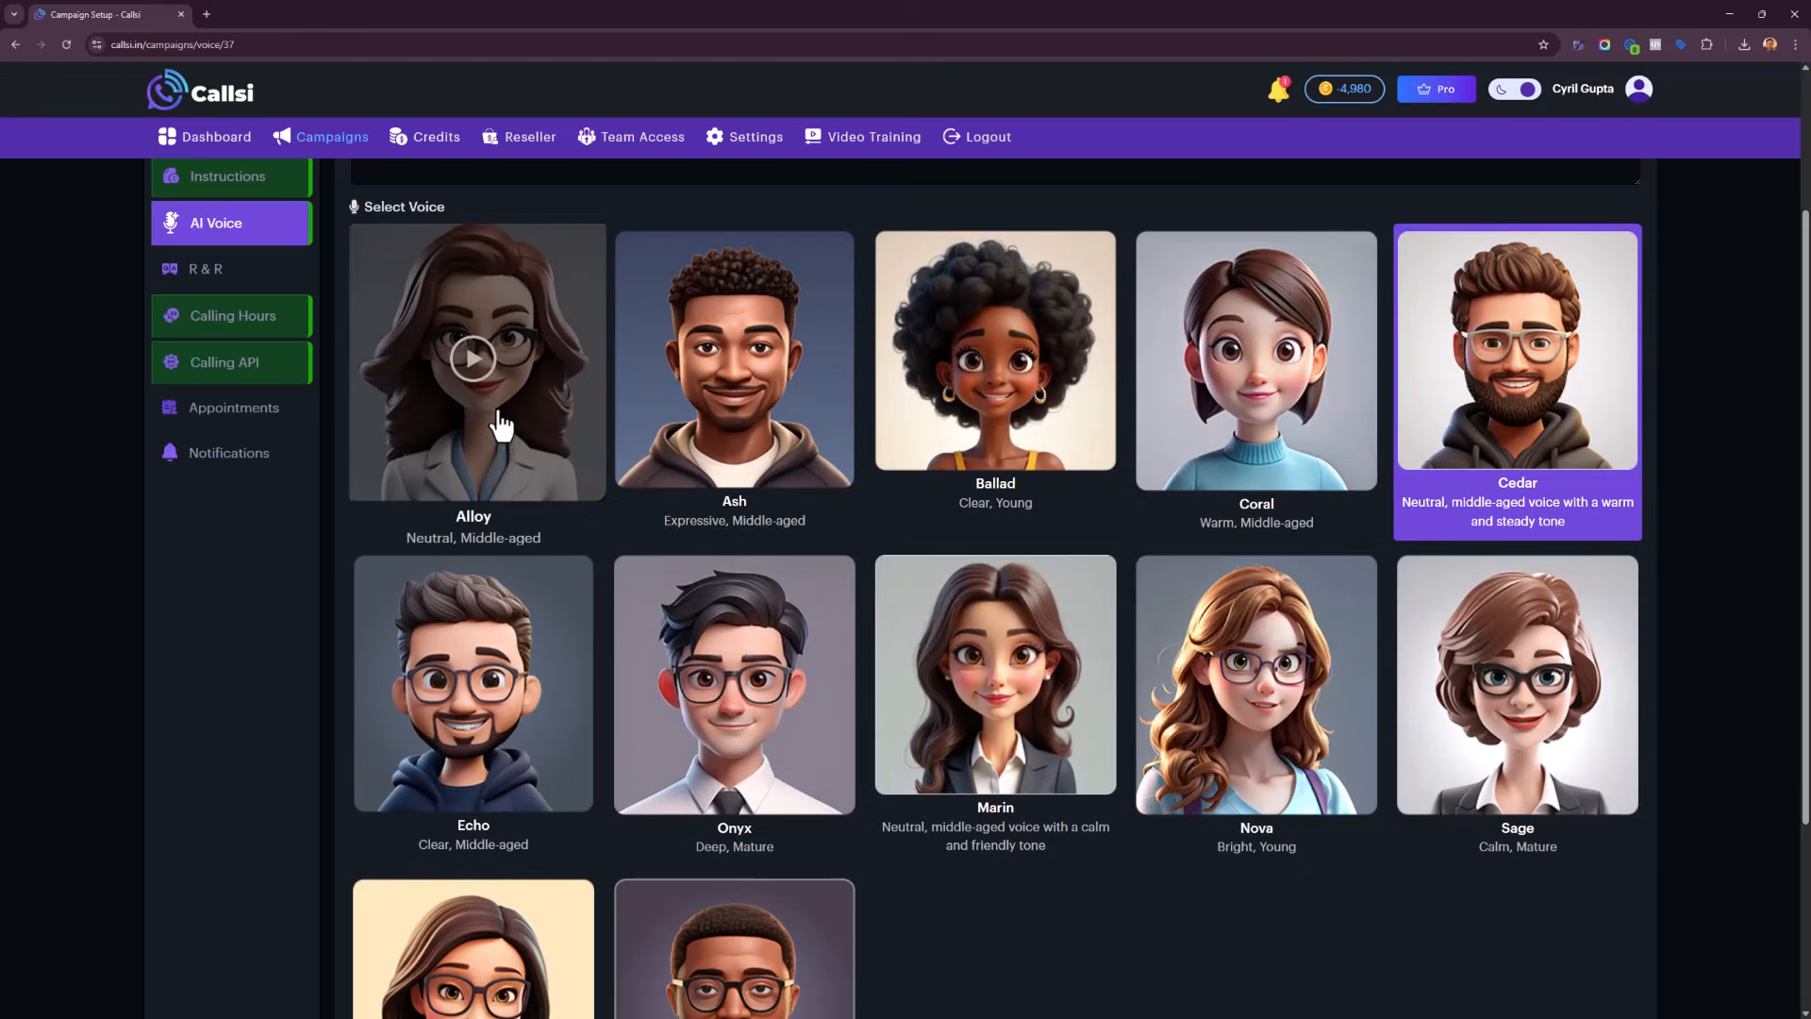
left_click(481, 375)
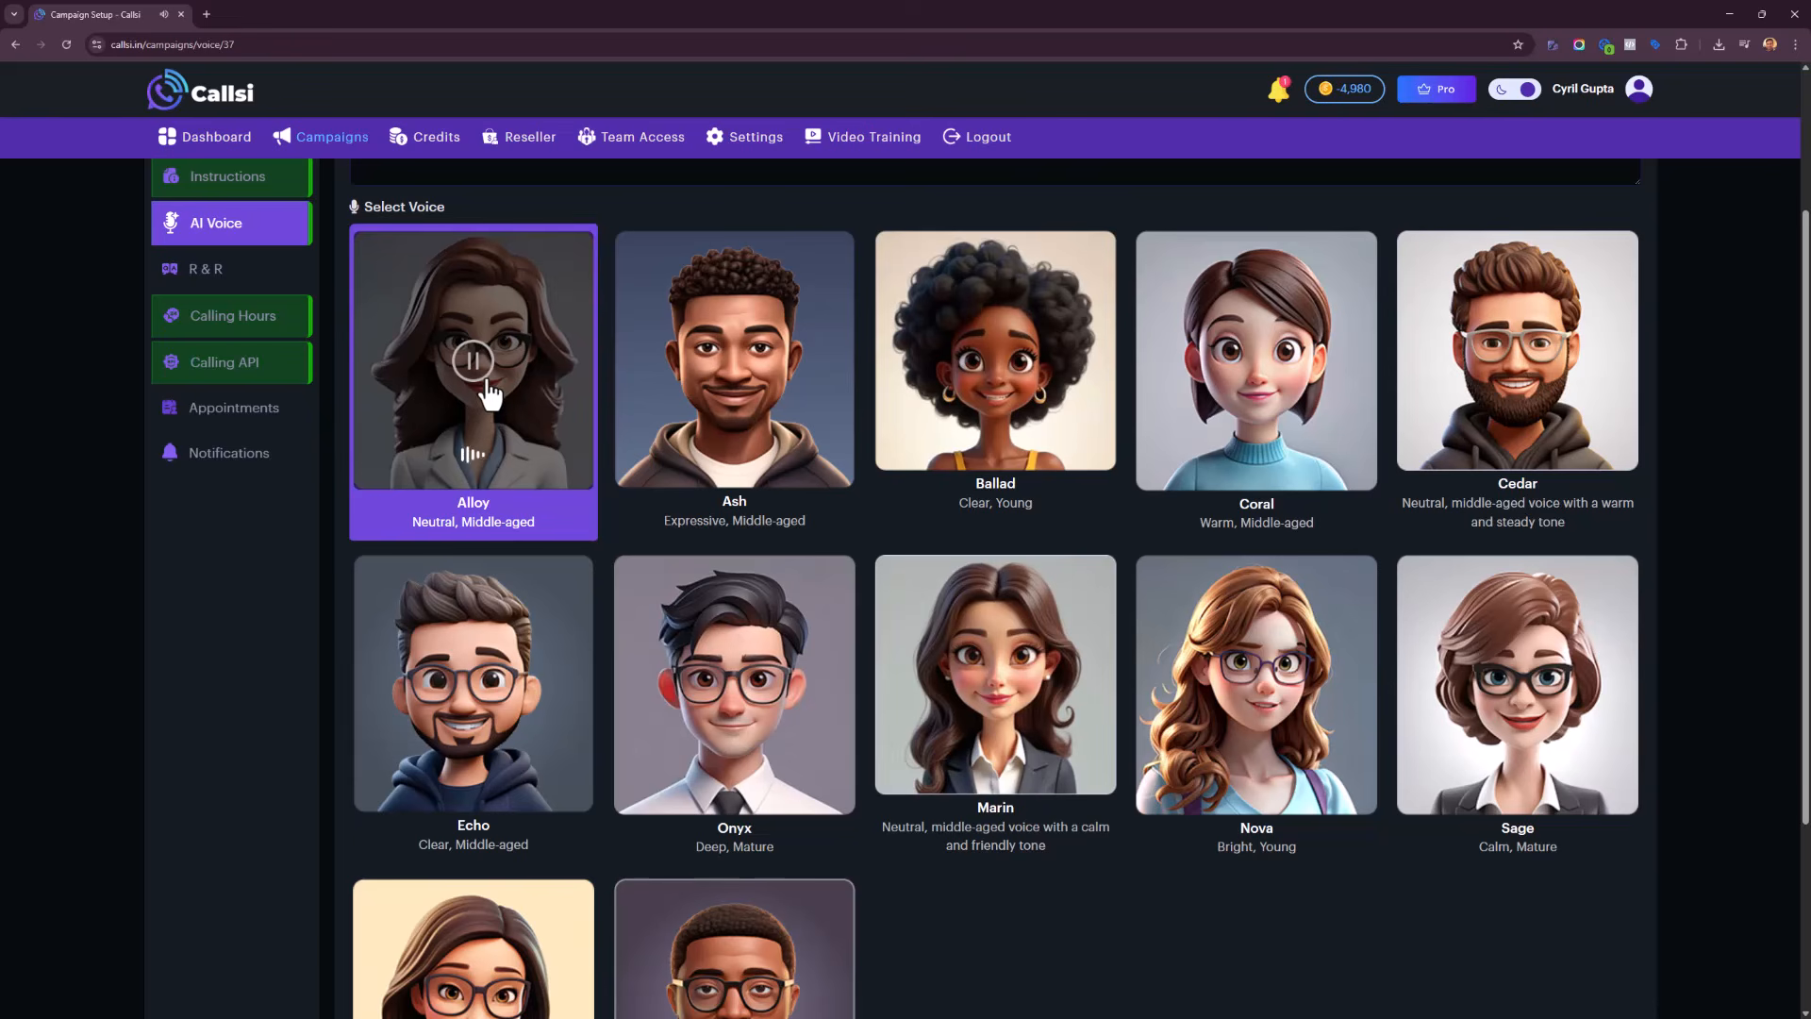
left_click(737, 382)
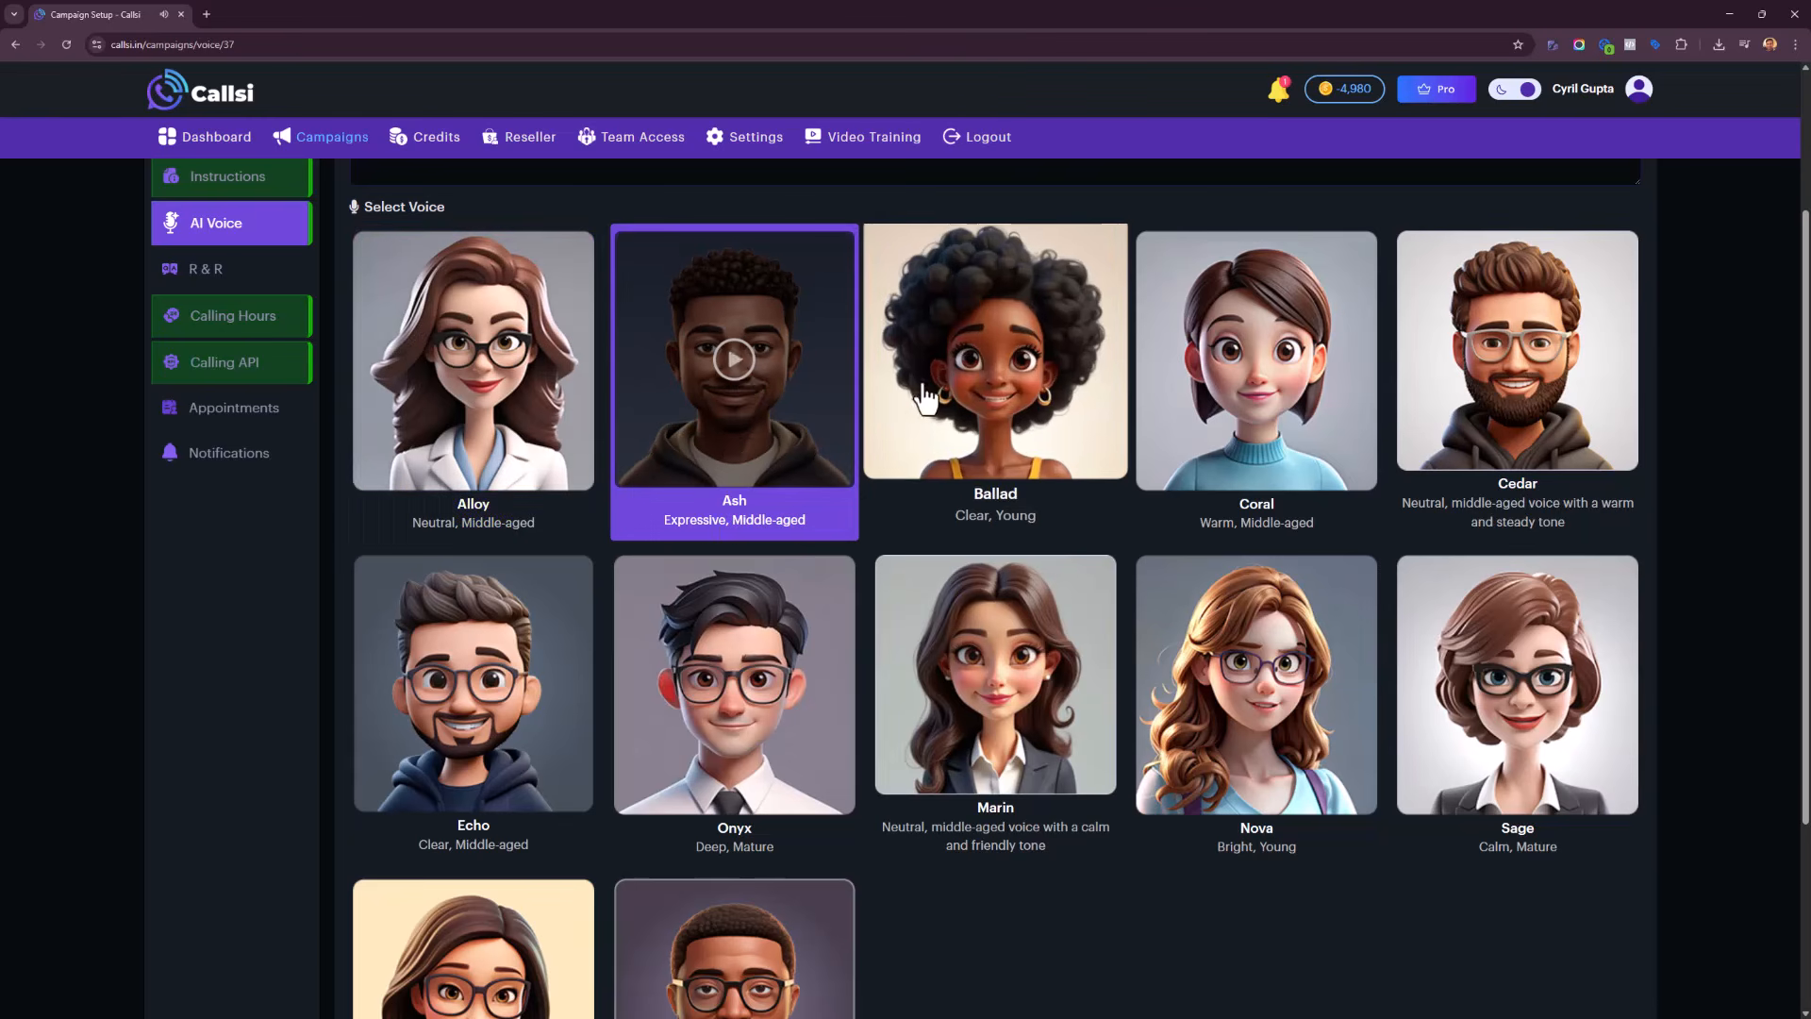
left_click(1009, 357)
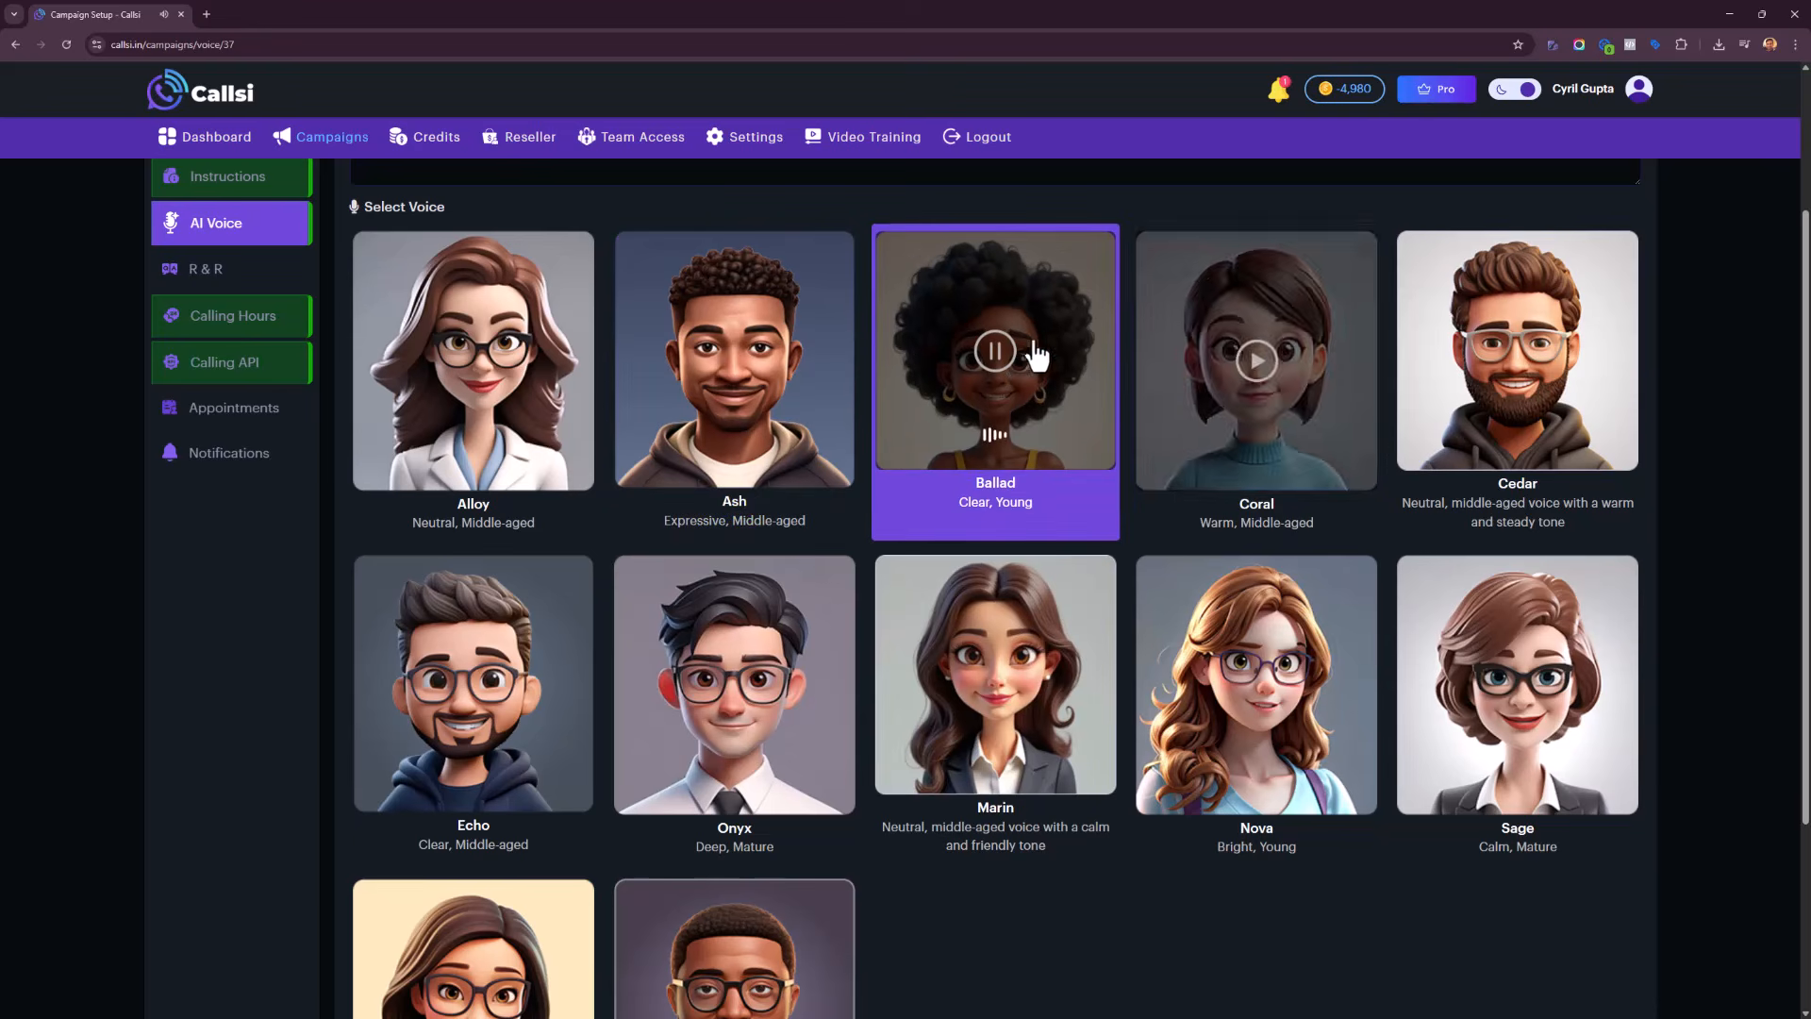
left_click(1262, 369)
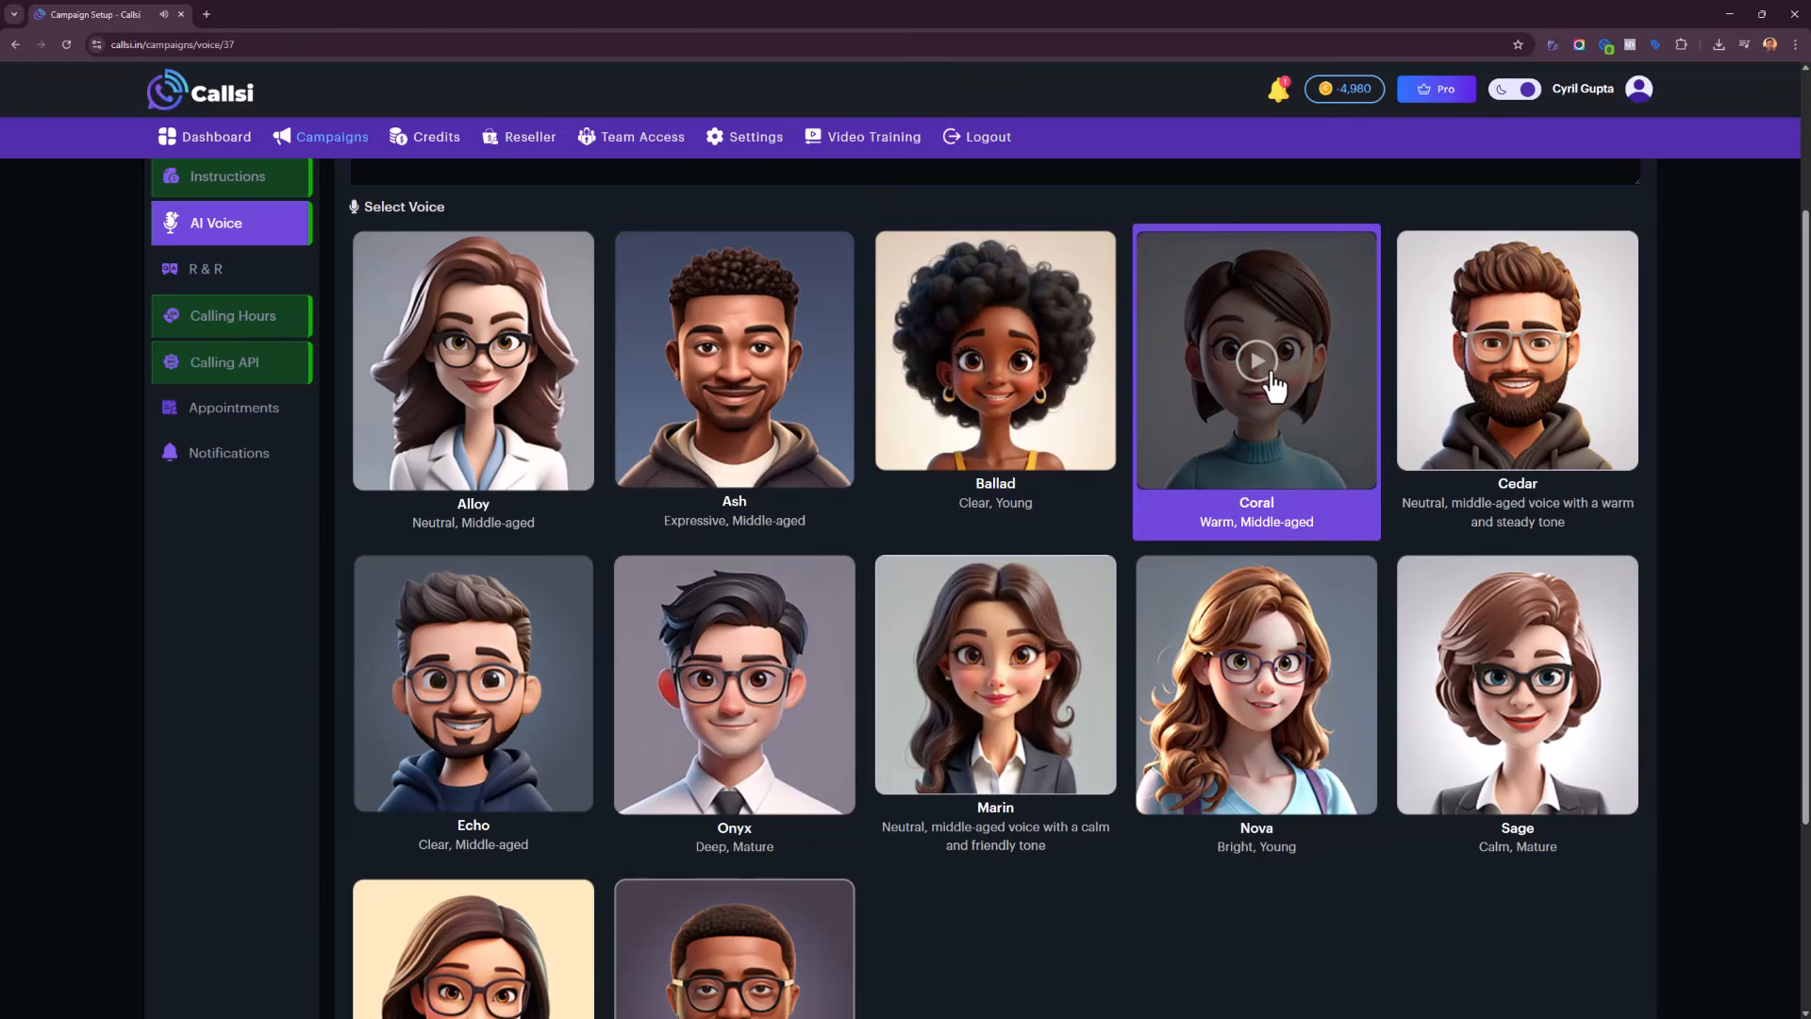
left_click(1269, 373)
left_click(1267, 372)
left_click(1467, 382)
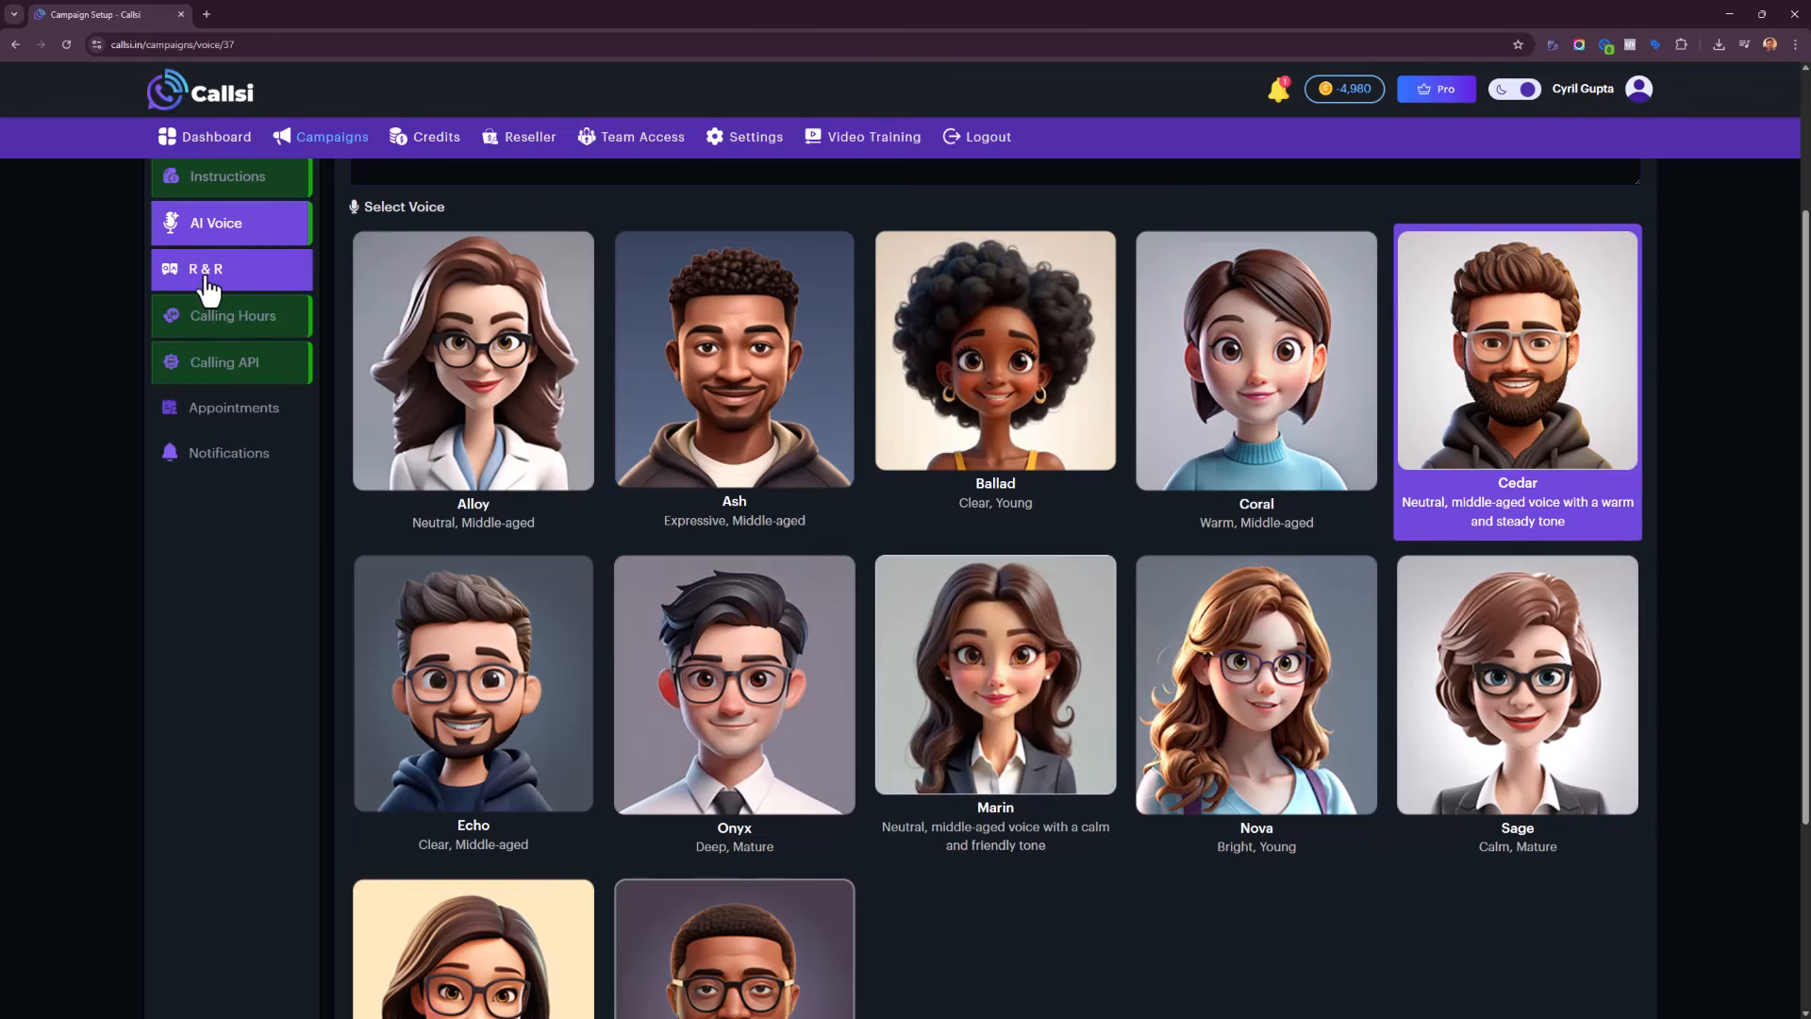
- Add the response "Does Callsi have a DND feature?" with the reply "Yes it does! Callsi maintains a DND list and makes sure you are compliant."
left_click(204, 269)
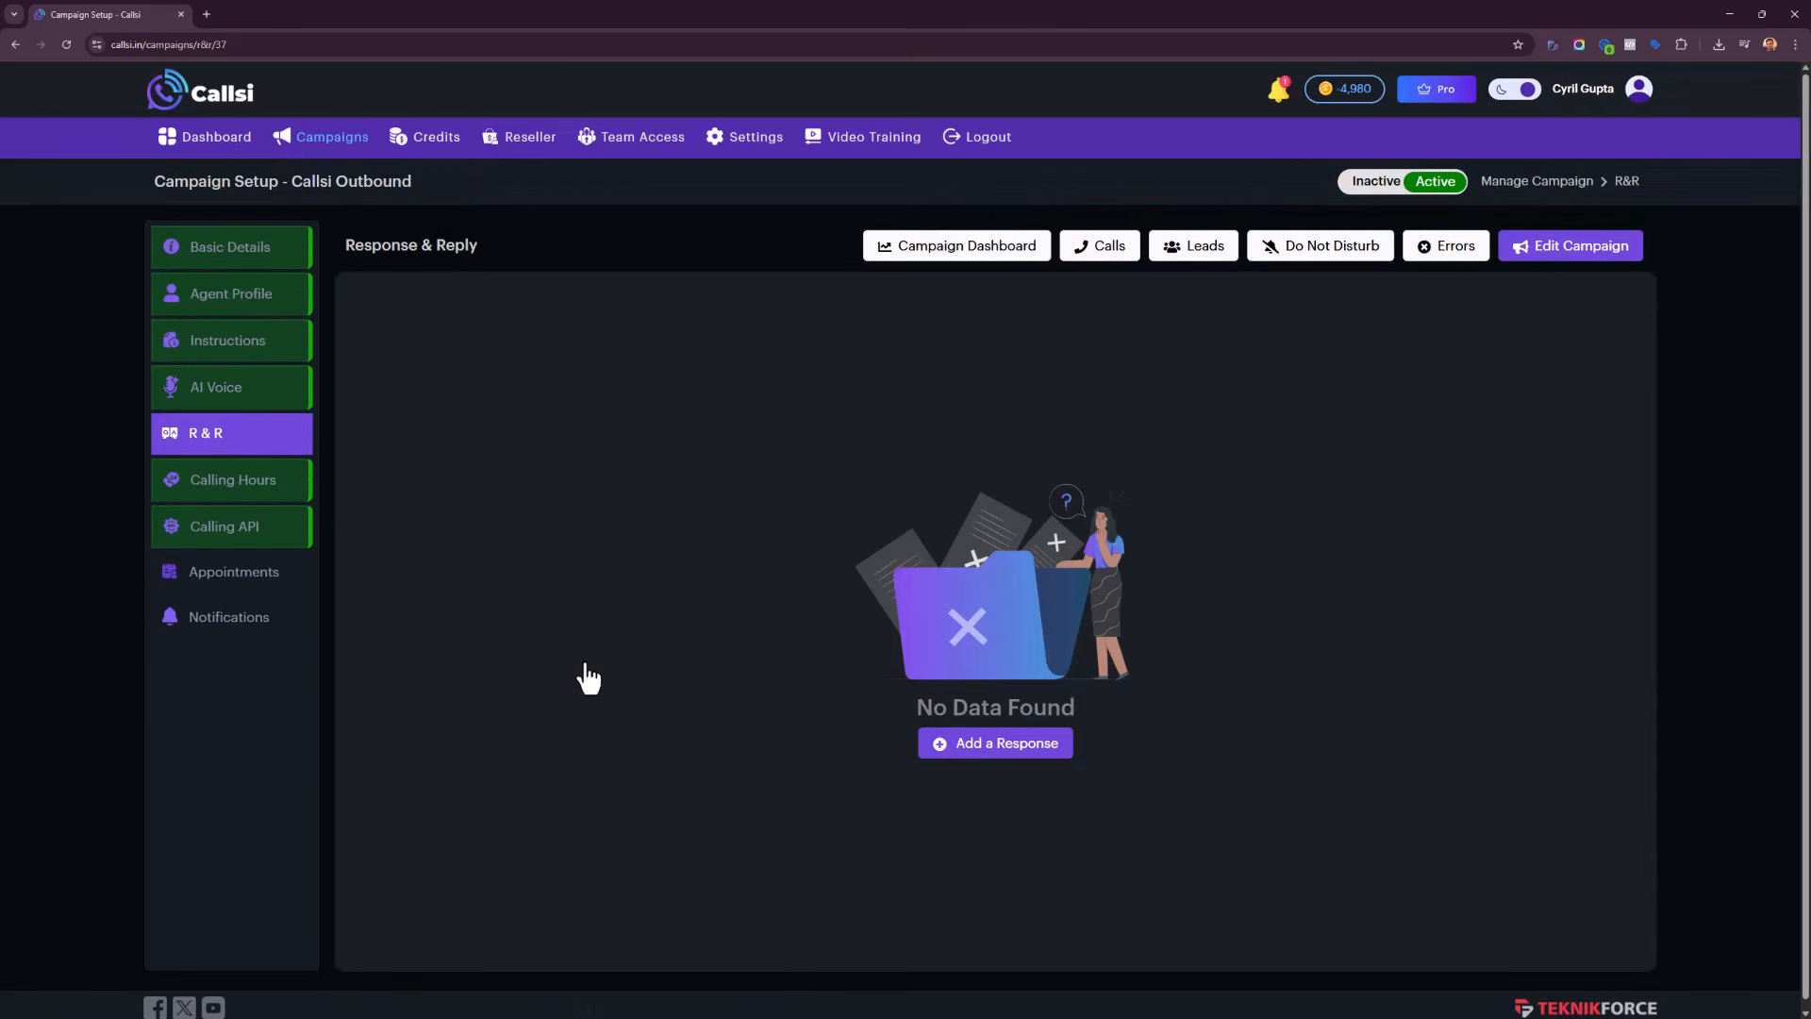
left_click(1054, 754)
left_click(758, 336)
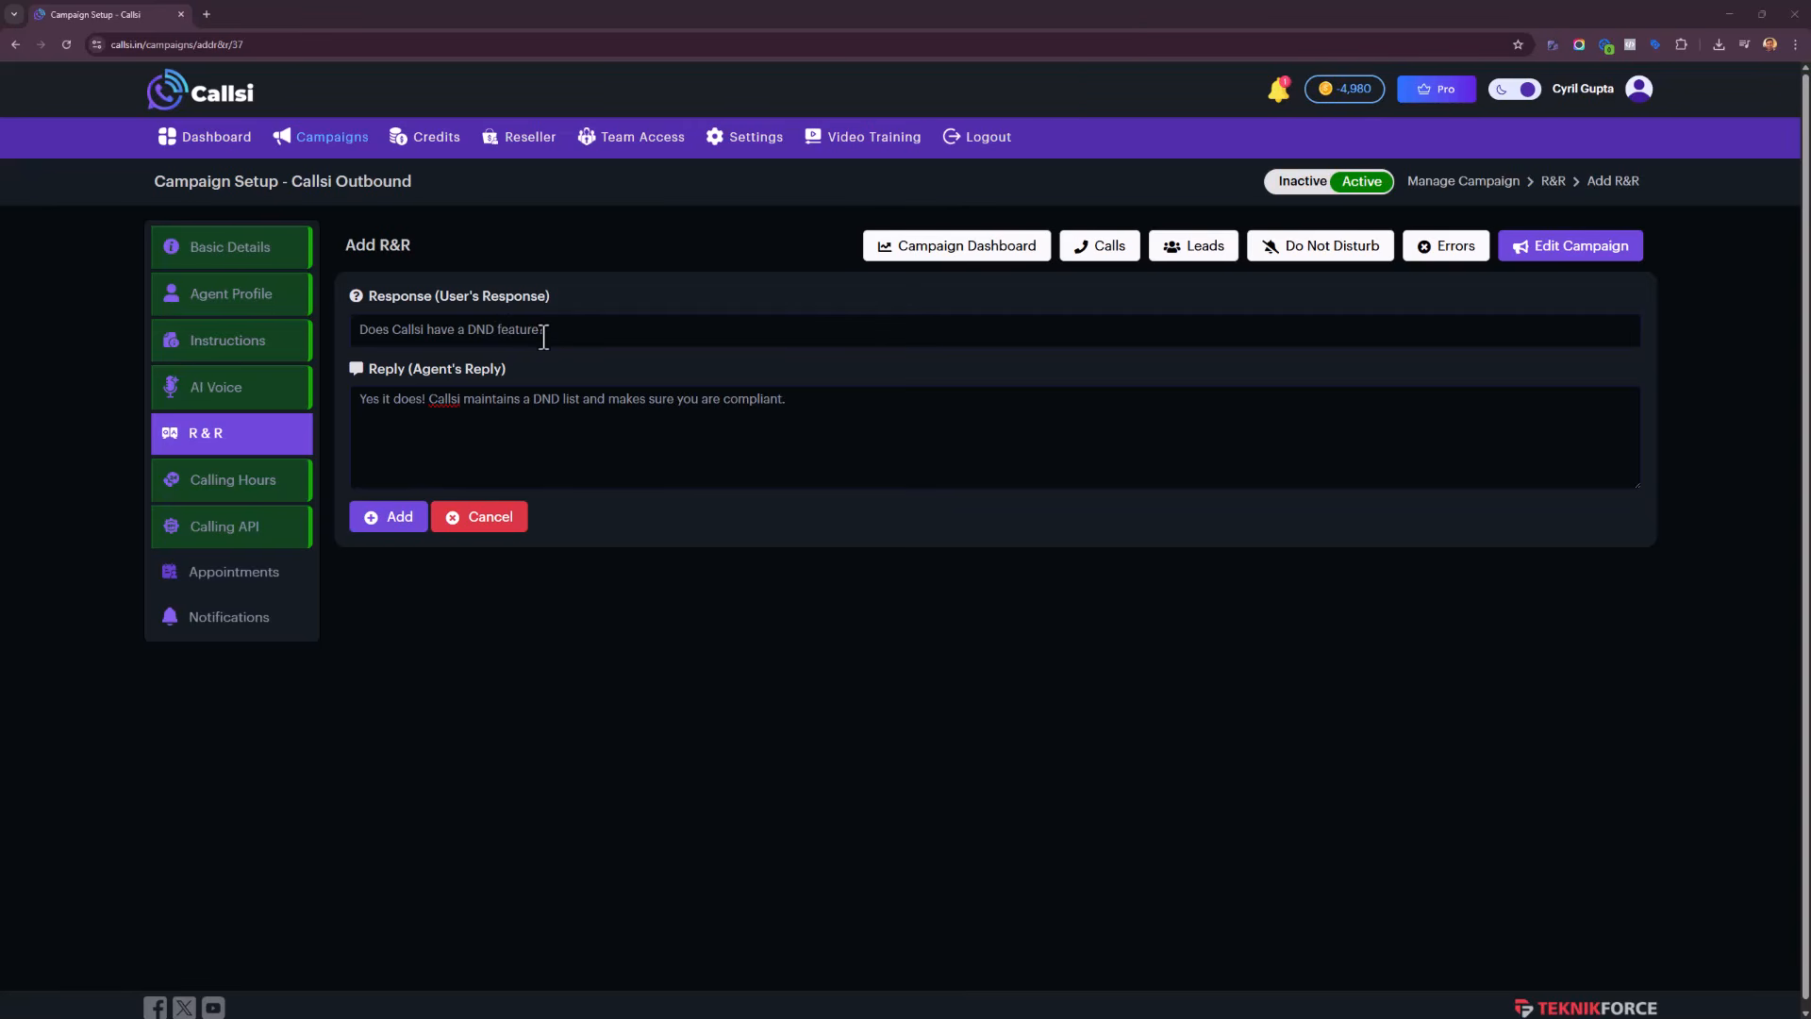
left_click_drag(543, 336, 504, 336)
left_click(475, 437)
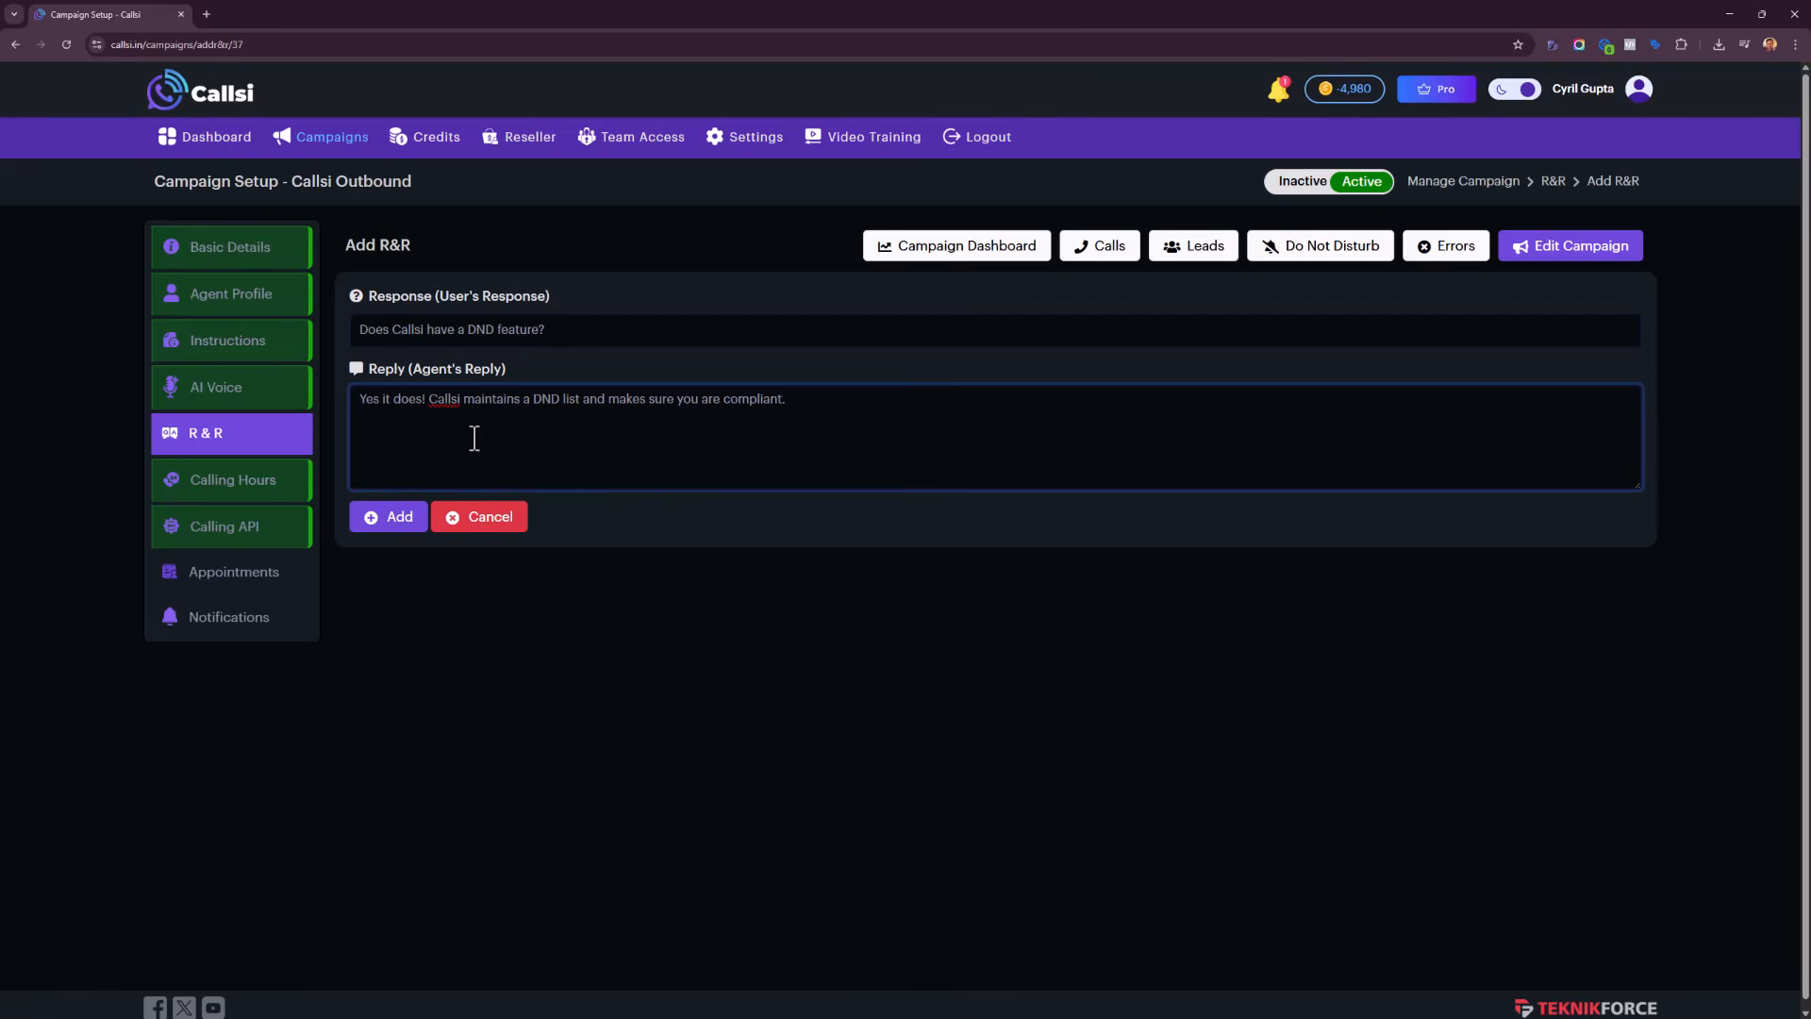
left_click(389, 518)
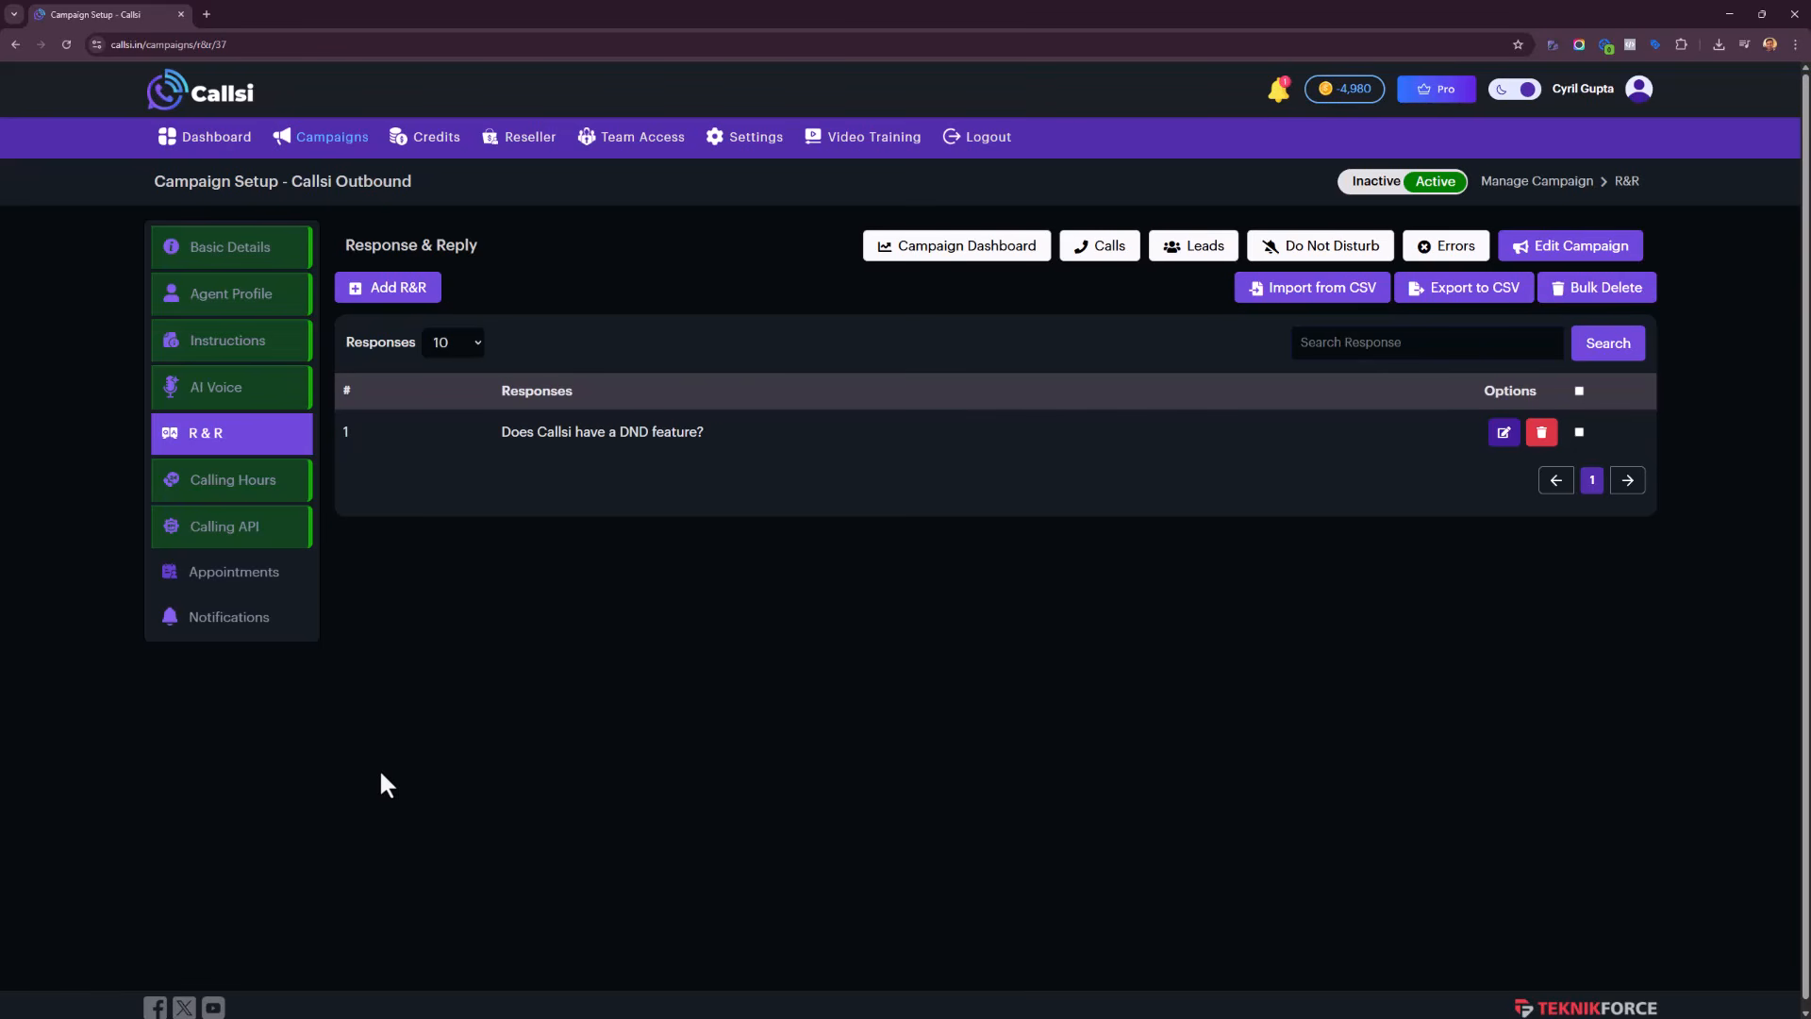
- Exclude Sunday and Saturday from the campaign's calling hours and check the time pickers for Sunday's start and end
left_click(293, 499)
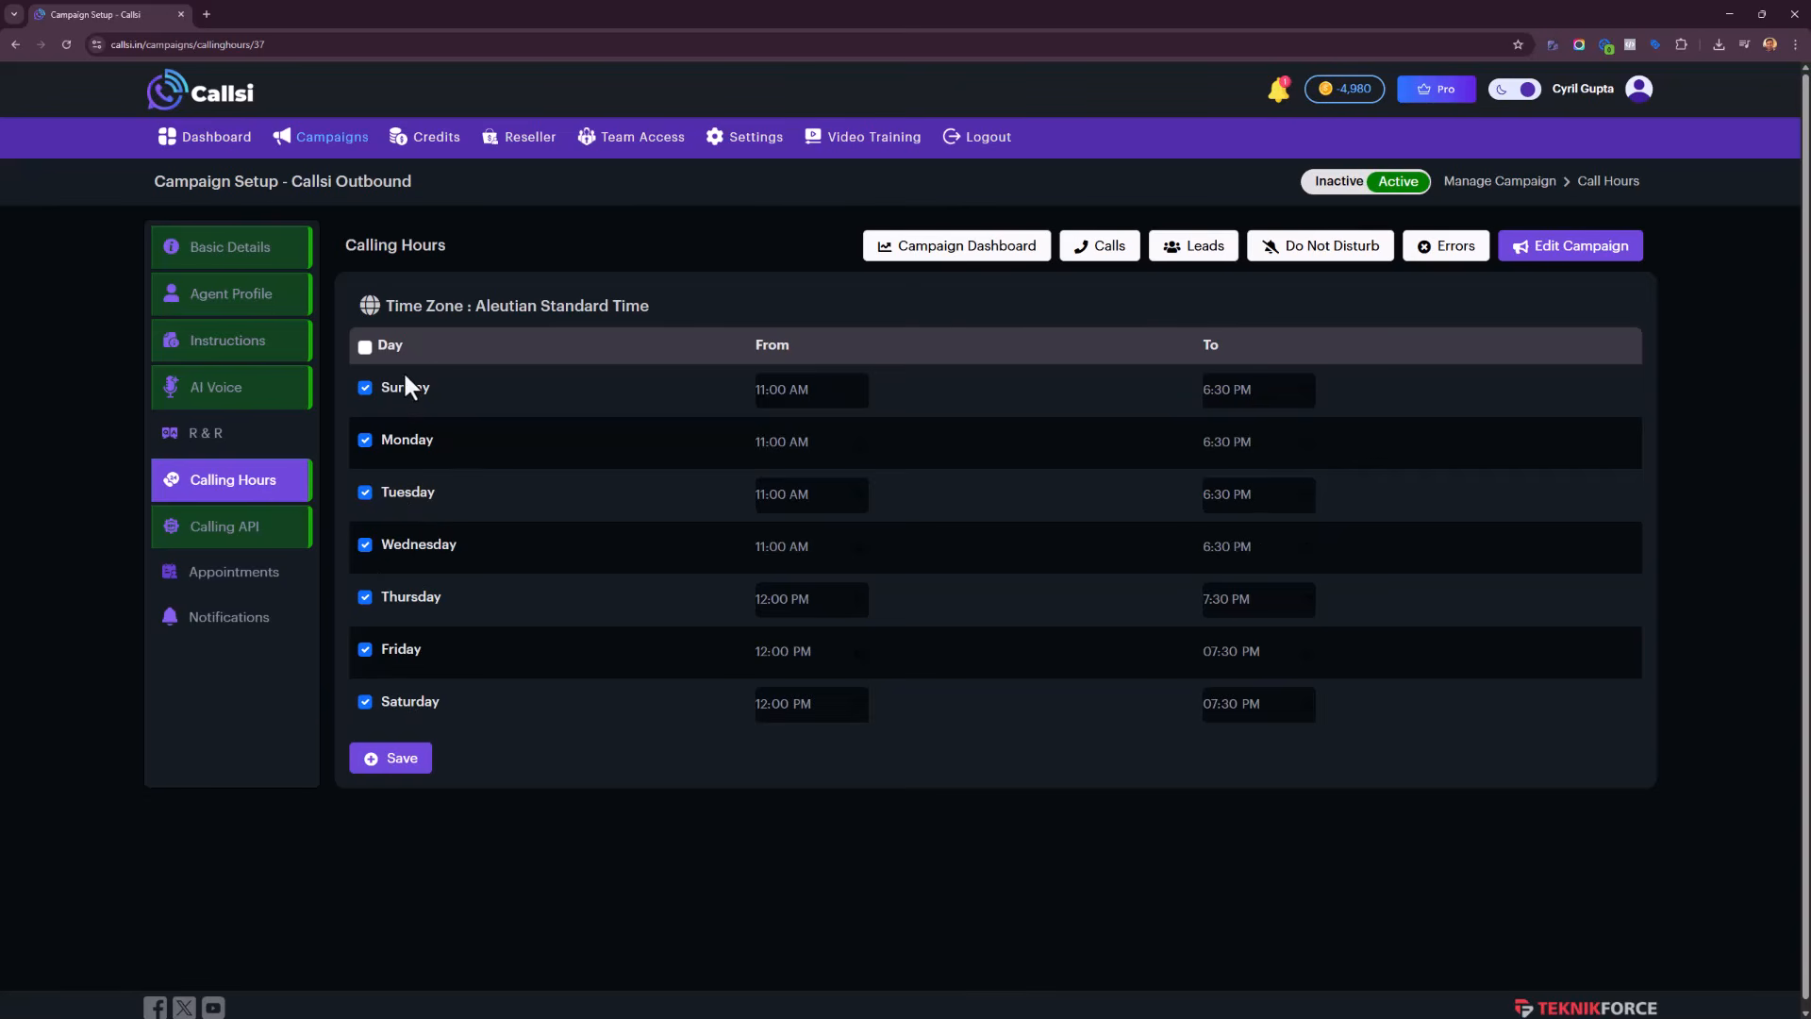
left_click(364, 387)
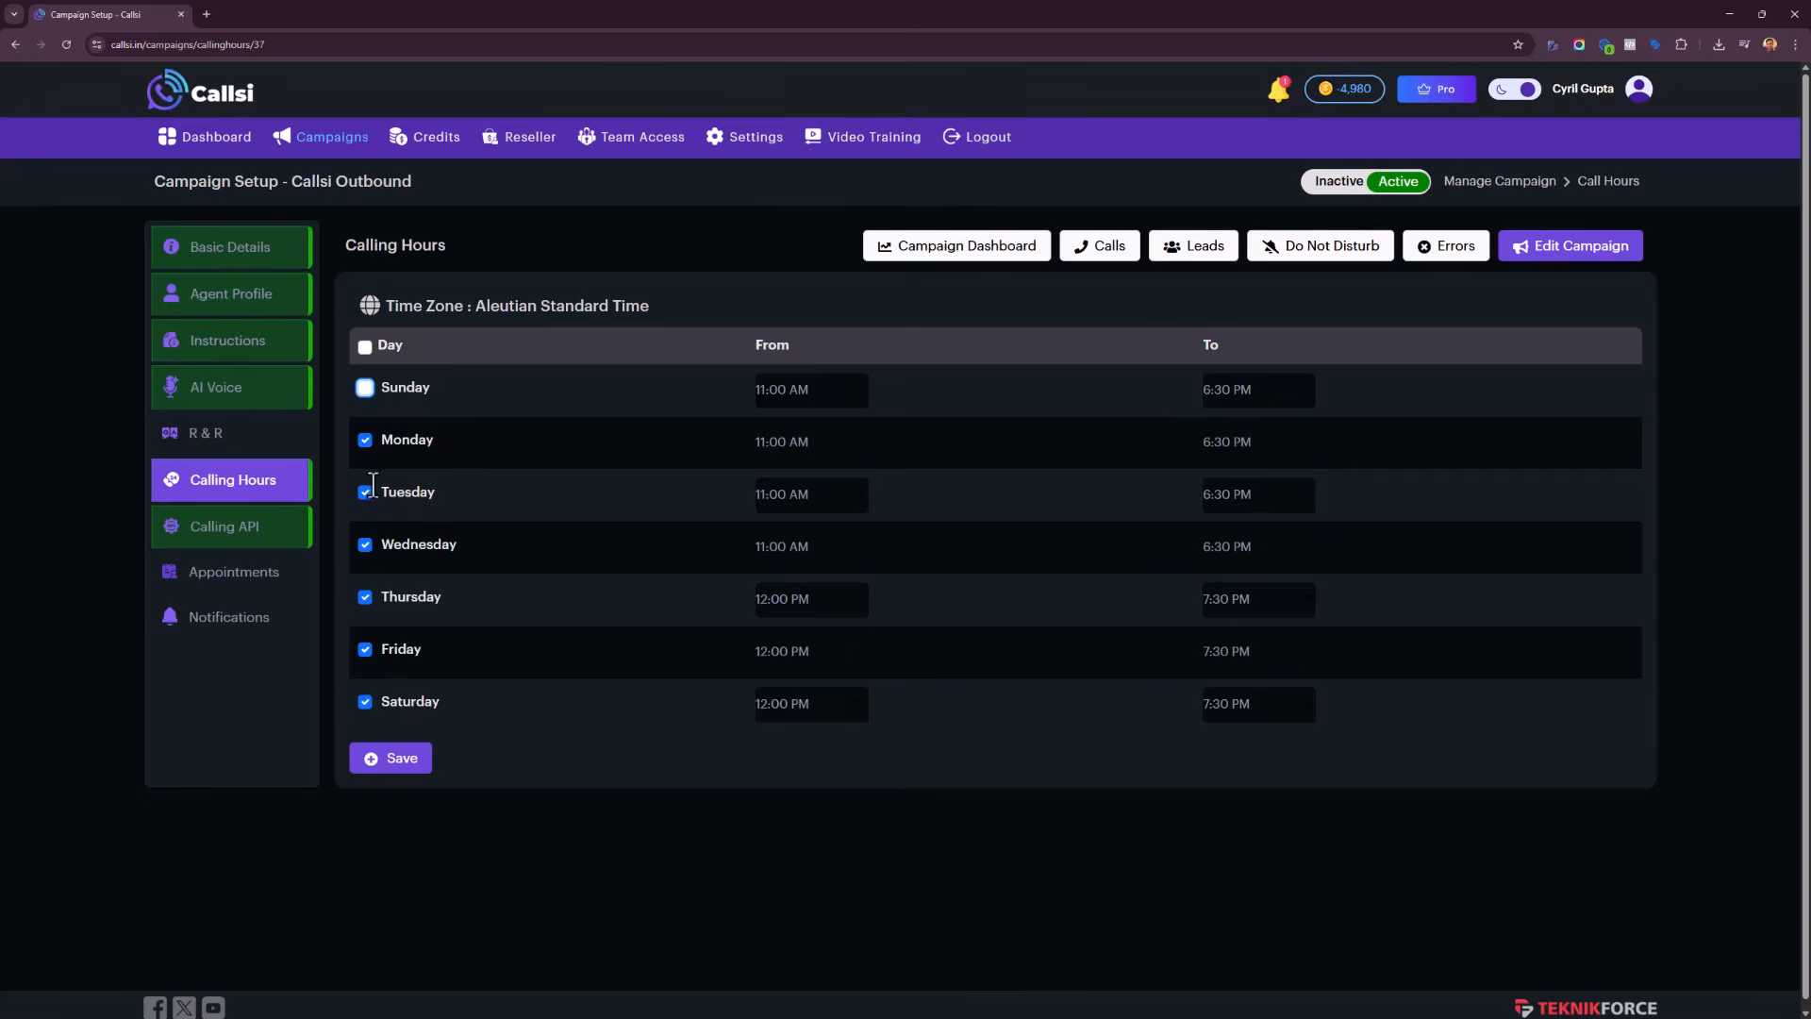
left_click(365, 703)
left_click(800, 392)
left_click(968, 498)
left_click(1265, 398)
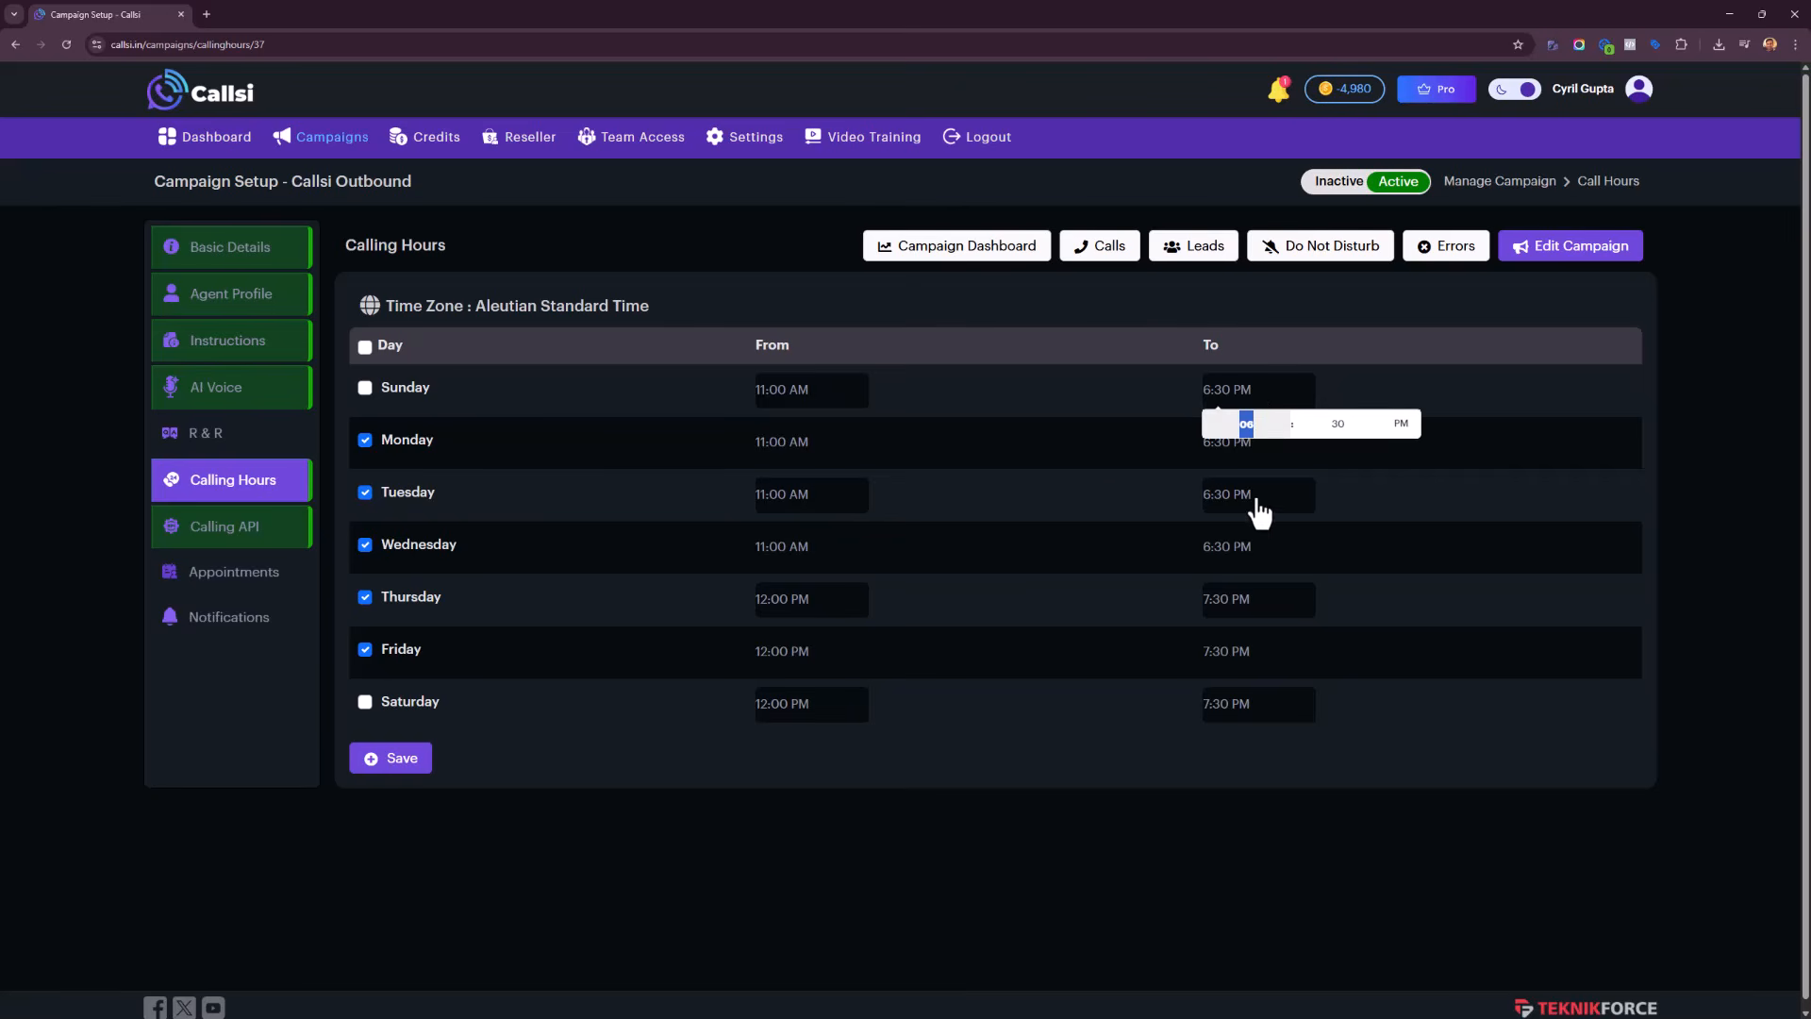
left_click(1109, 490)
- Review the campaign's Twilio calling API settings and copy the callback URL for incoming calls
left_click(295, 534)
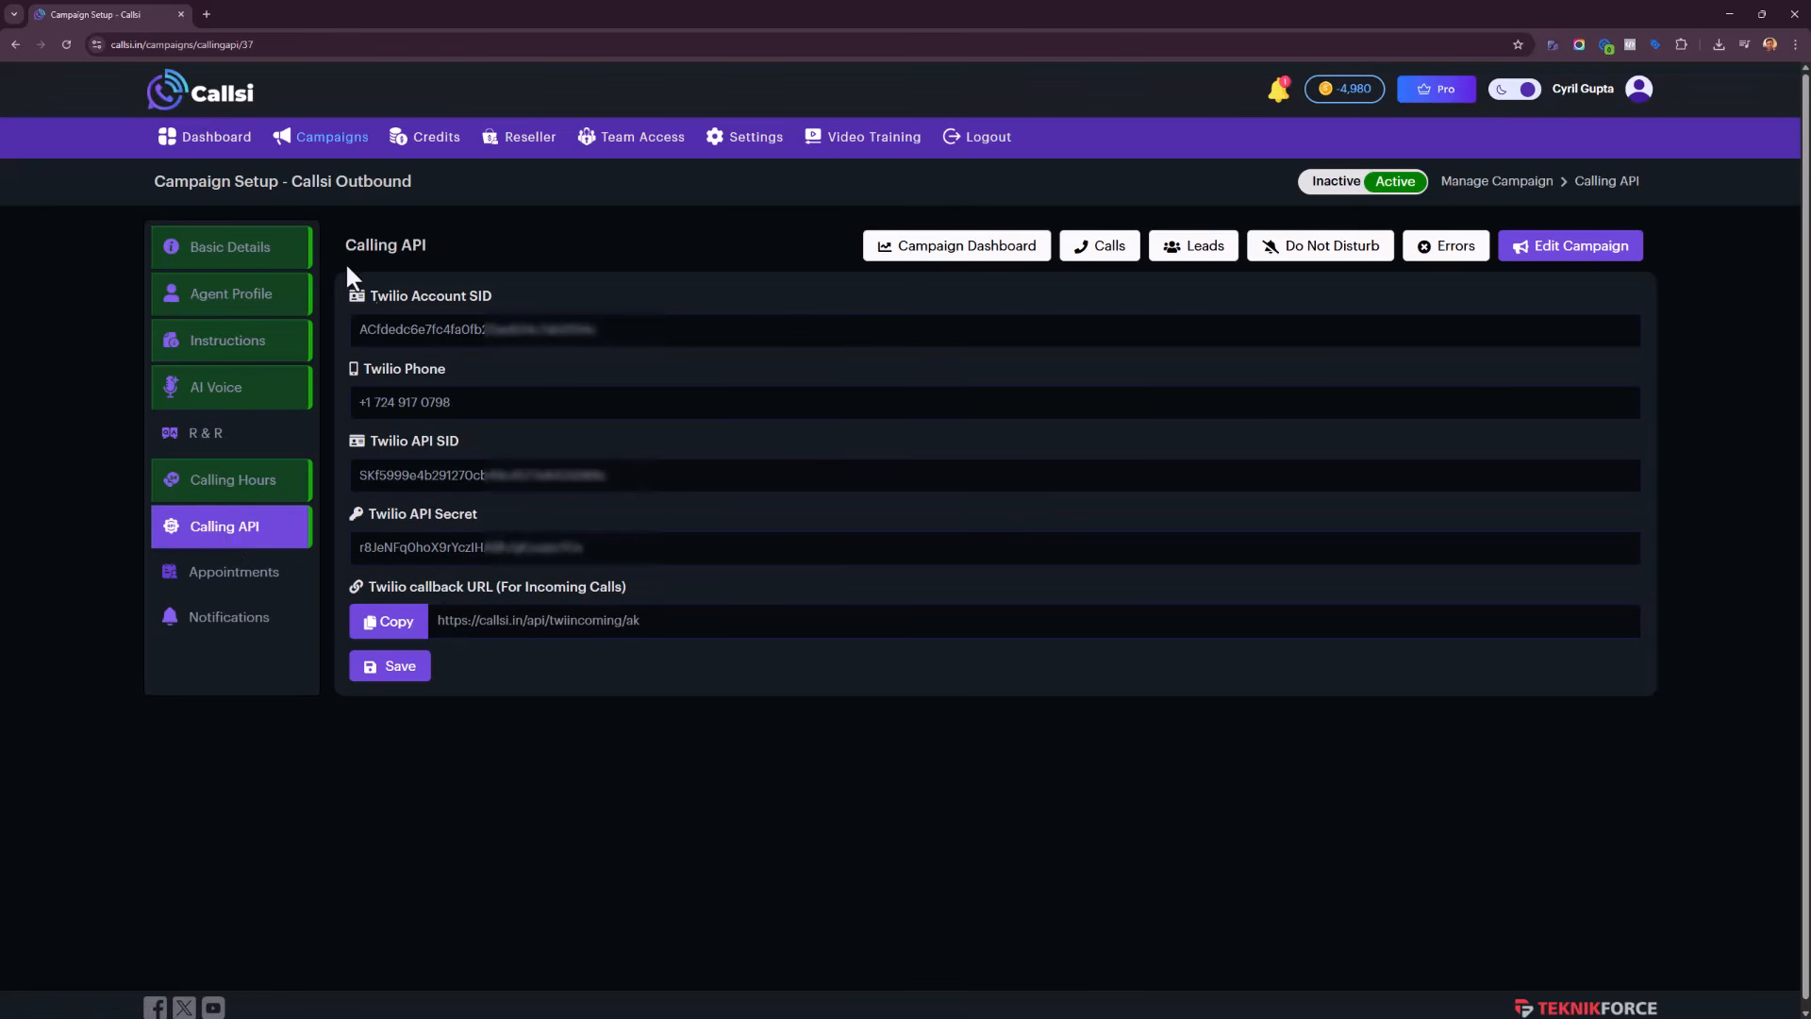
left_click_drag(454, 619, 624, 624)
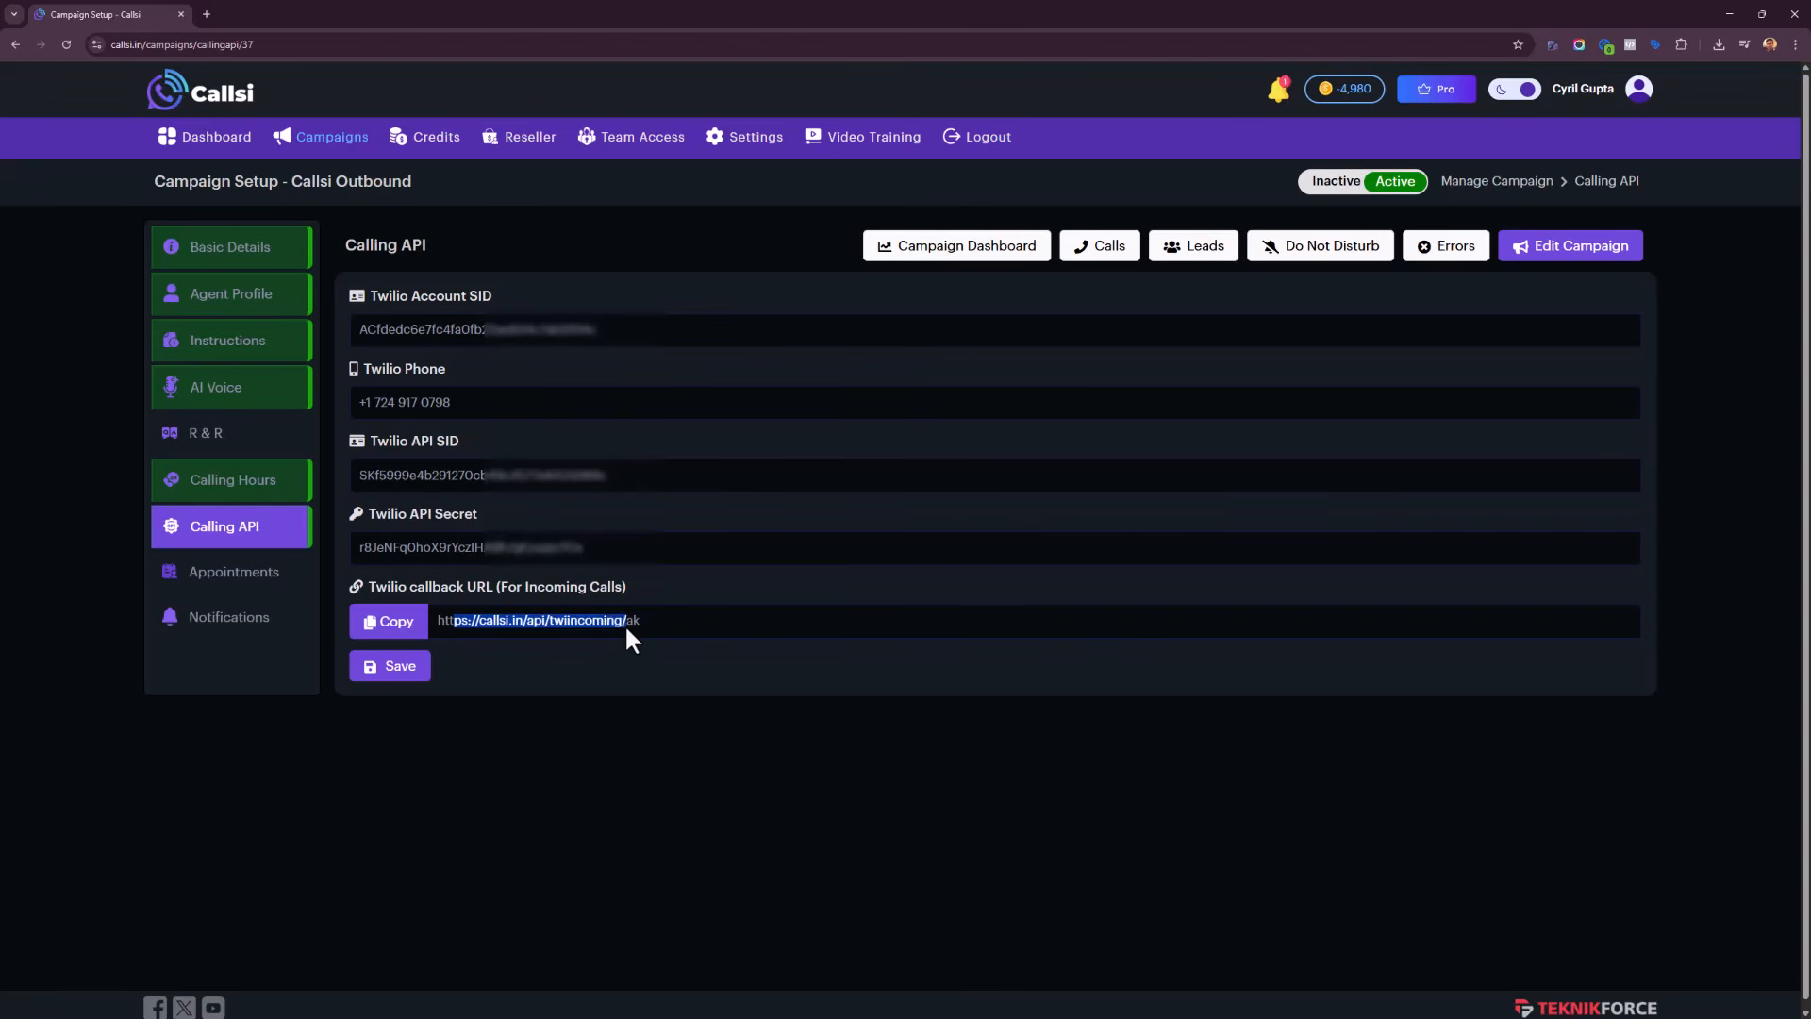
left_click(632, 624)
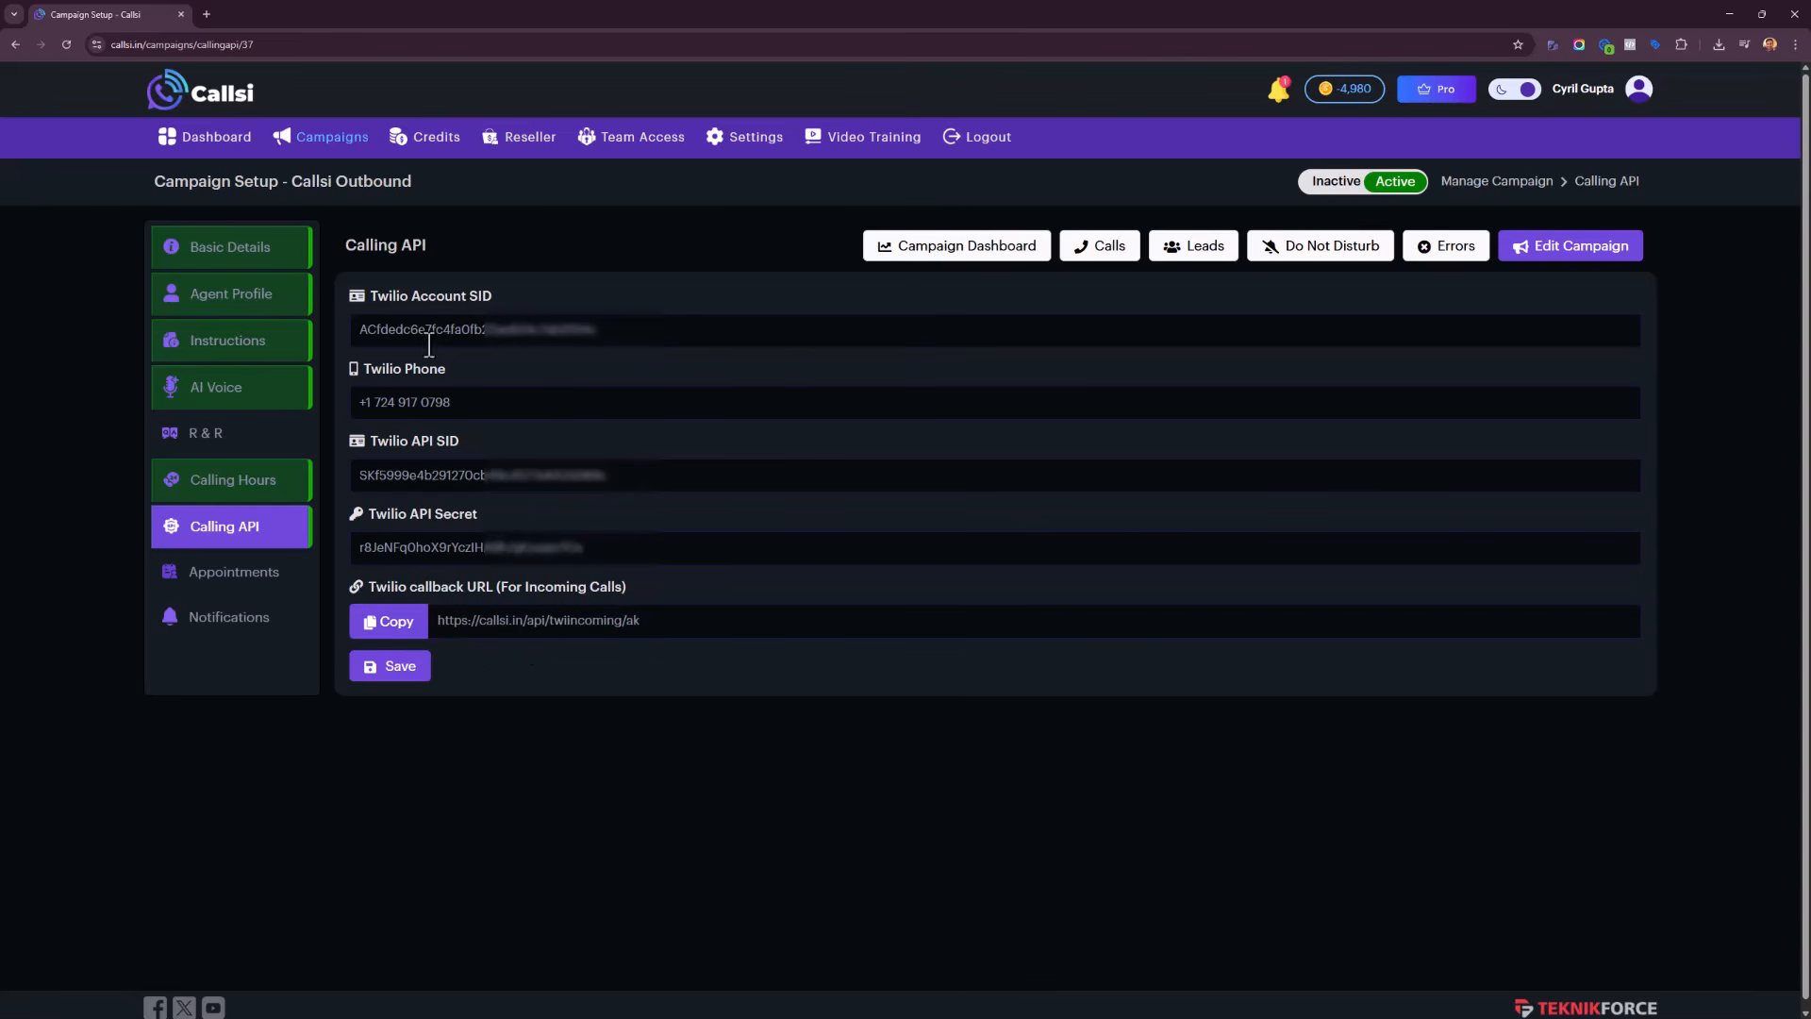
left_click(401, 624)
- Check the appointment booking settings and the Google Calendar reconnection sign-in, closing it without reconnecting
left_click(239, 575)
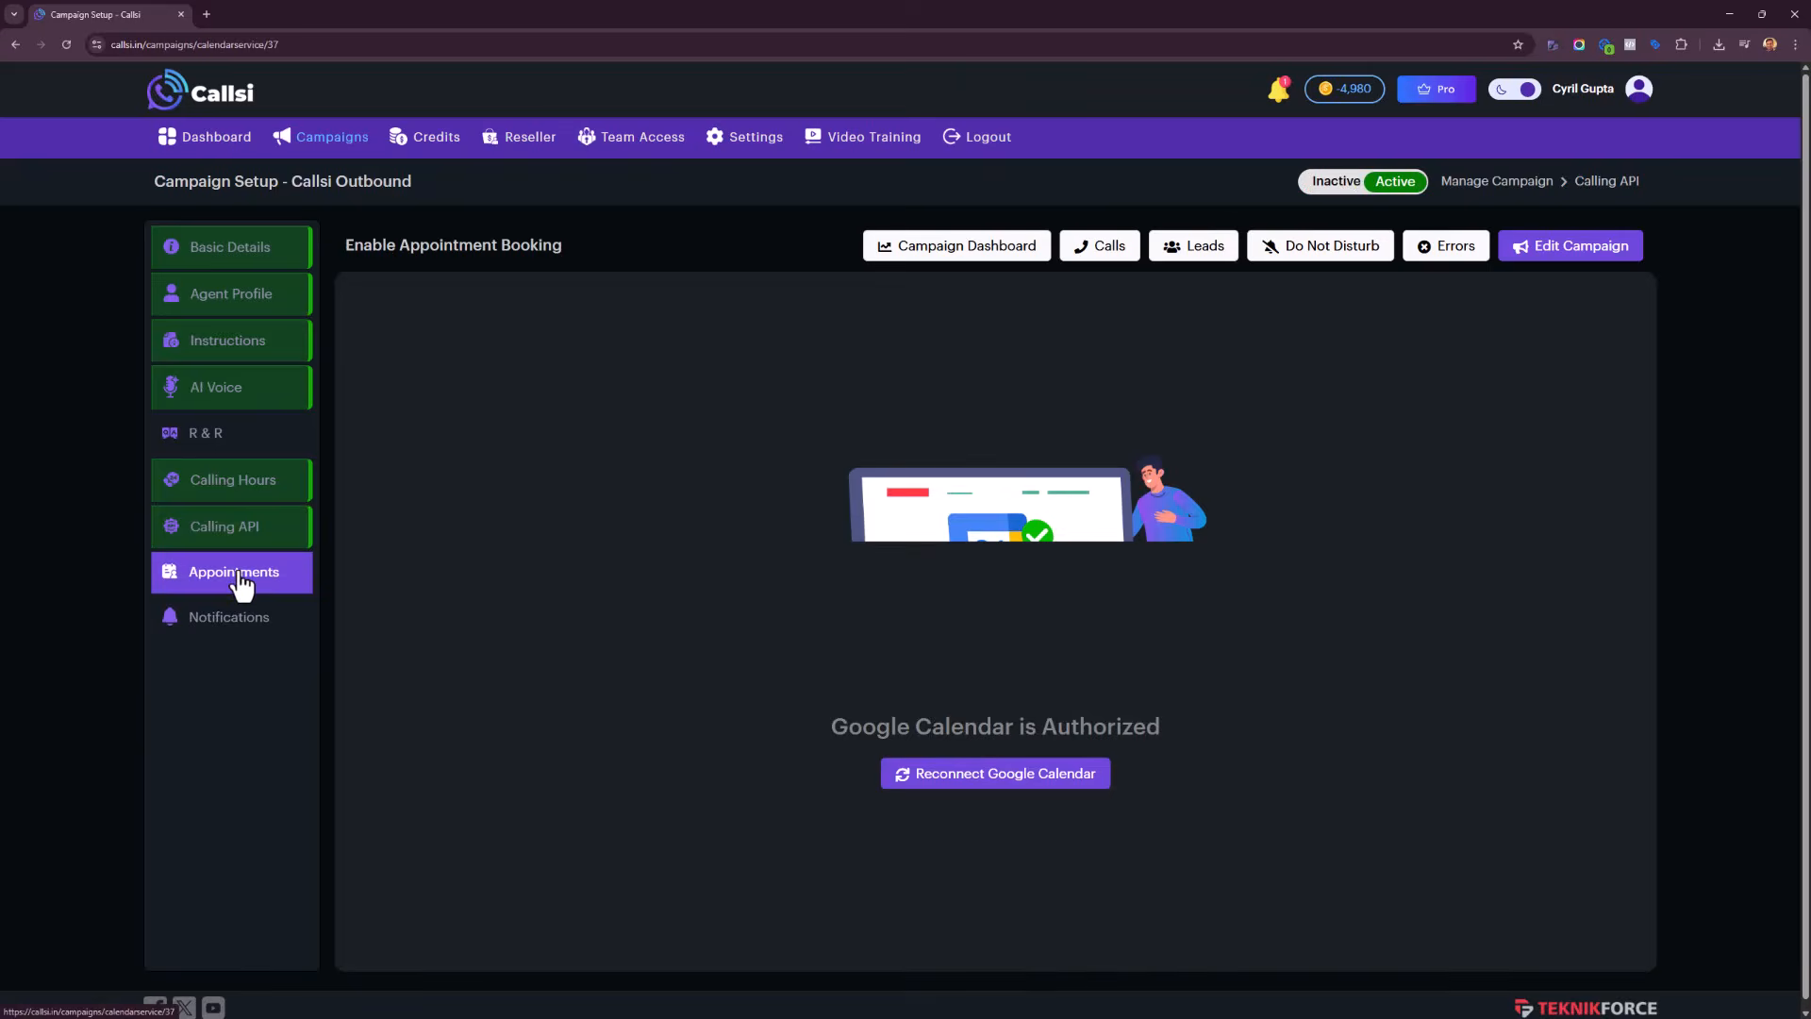
left_click(972, 777)
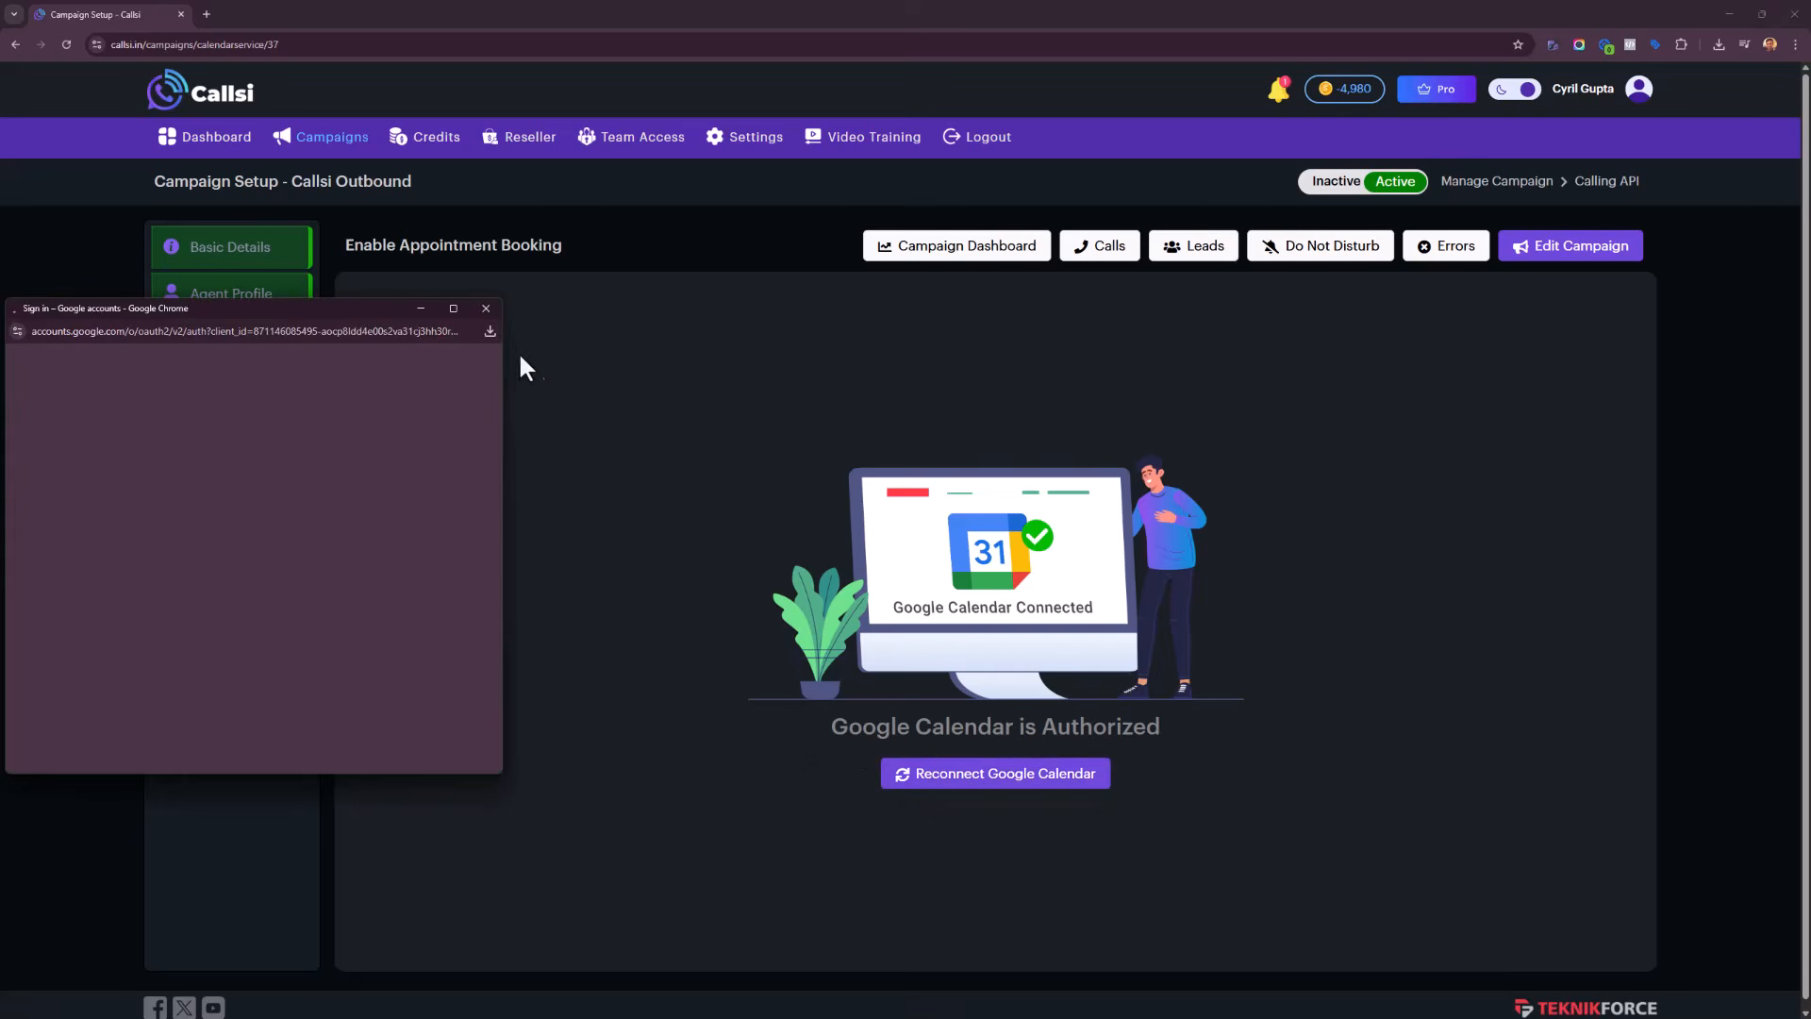
left_click(485, 308)
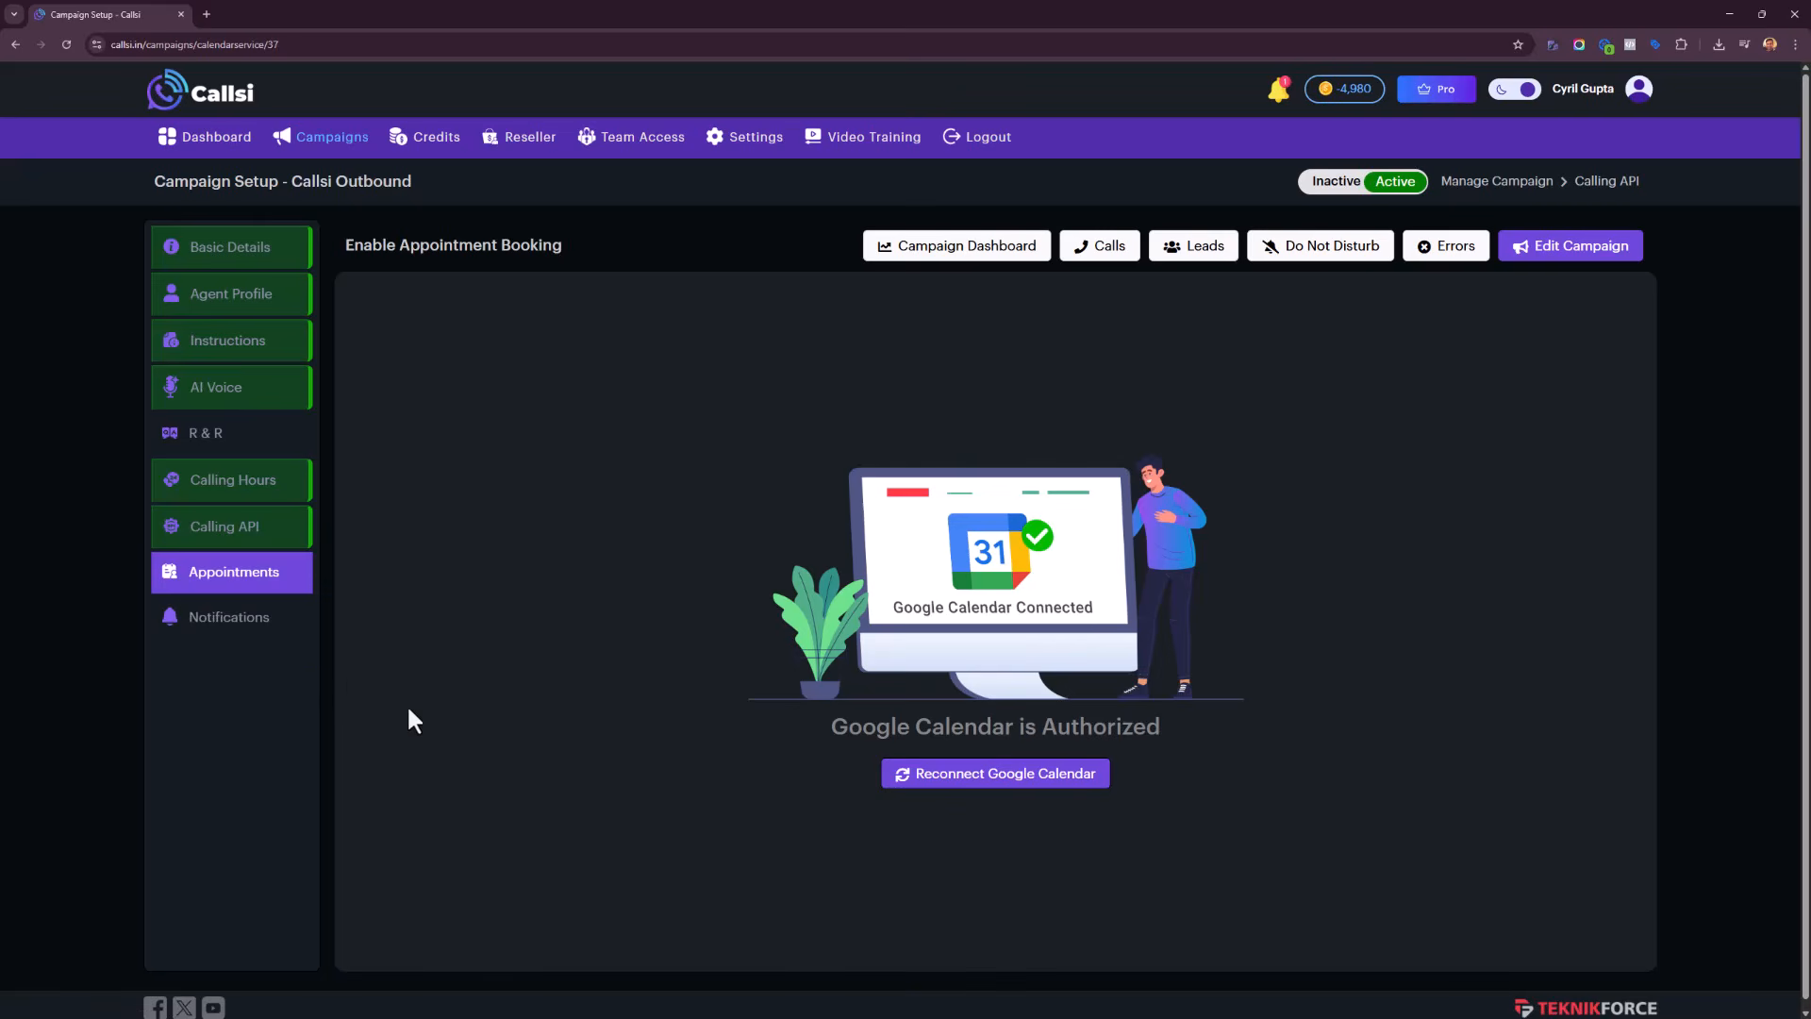
- Review the events that trigger the campaign's email notifications and open its call records
left_click(278, 638)
left_click(403, 457)
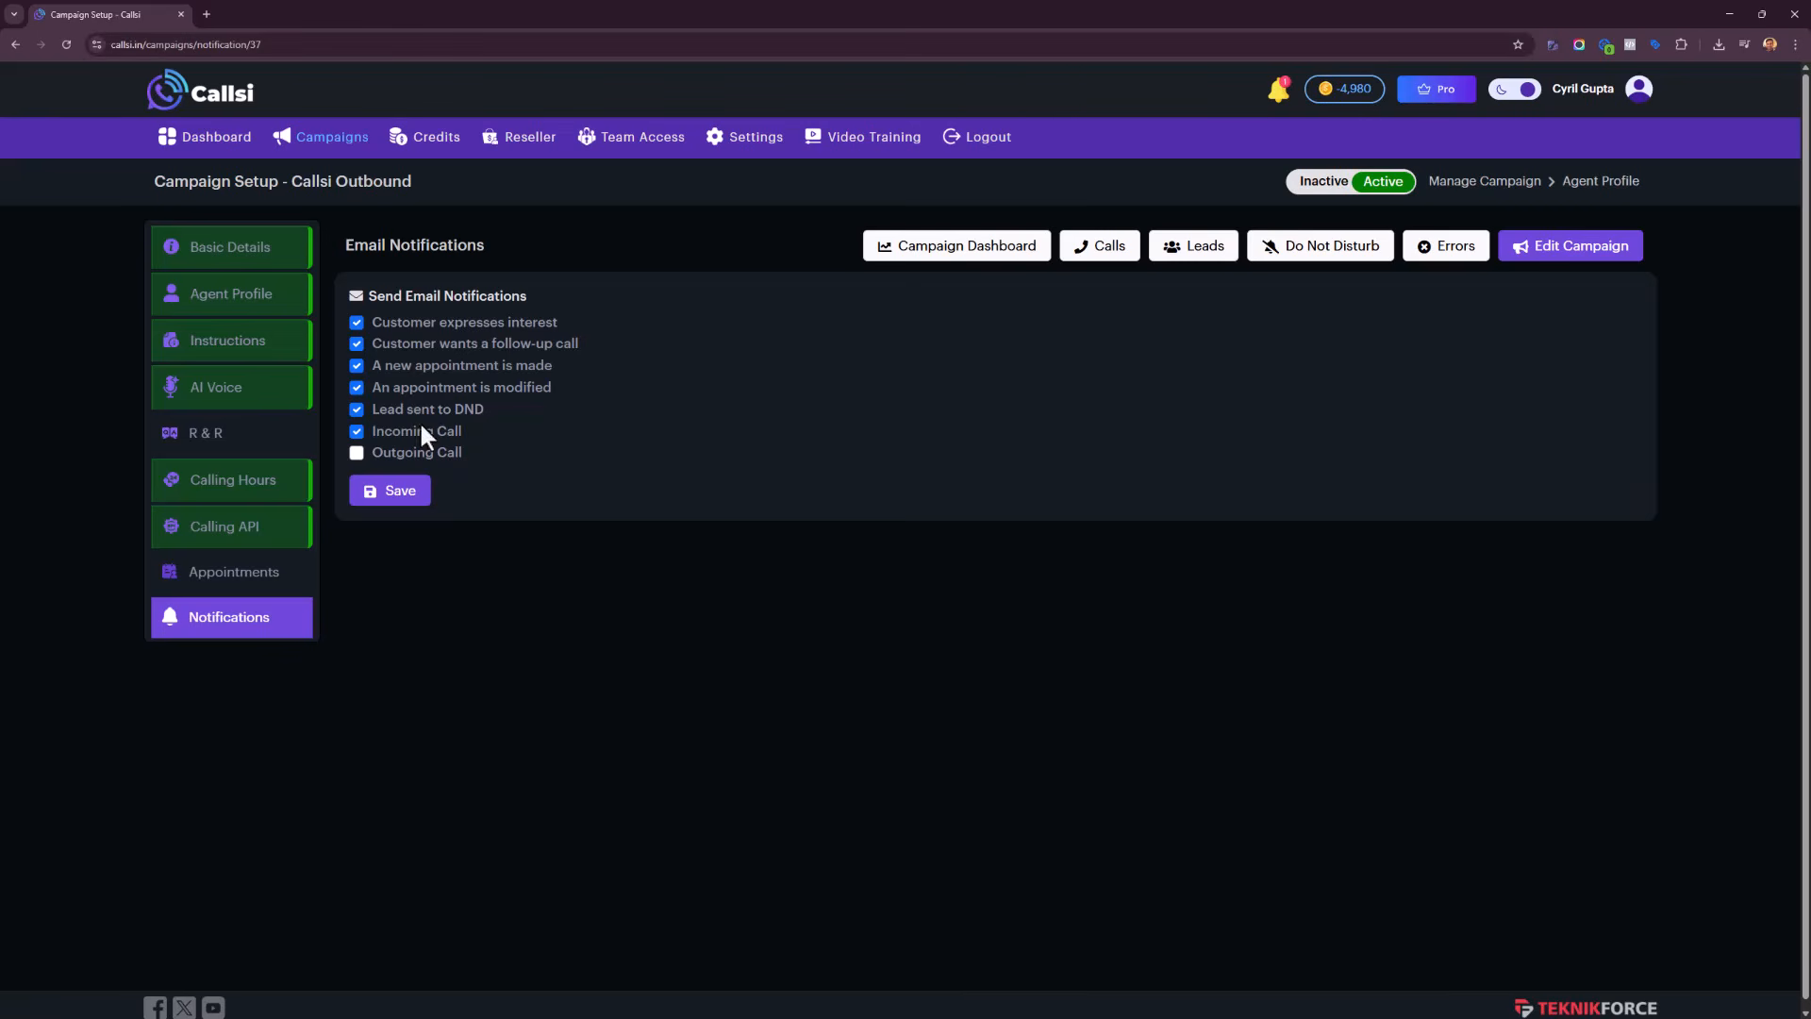
left_click(1097, 247)
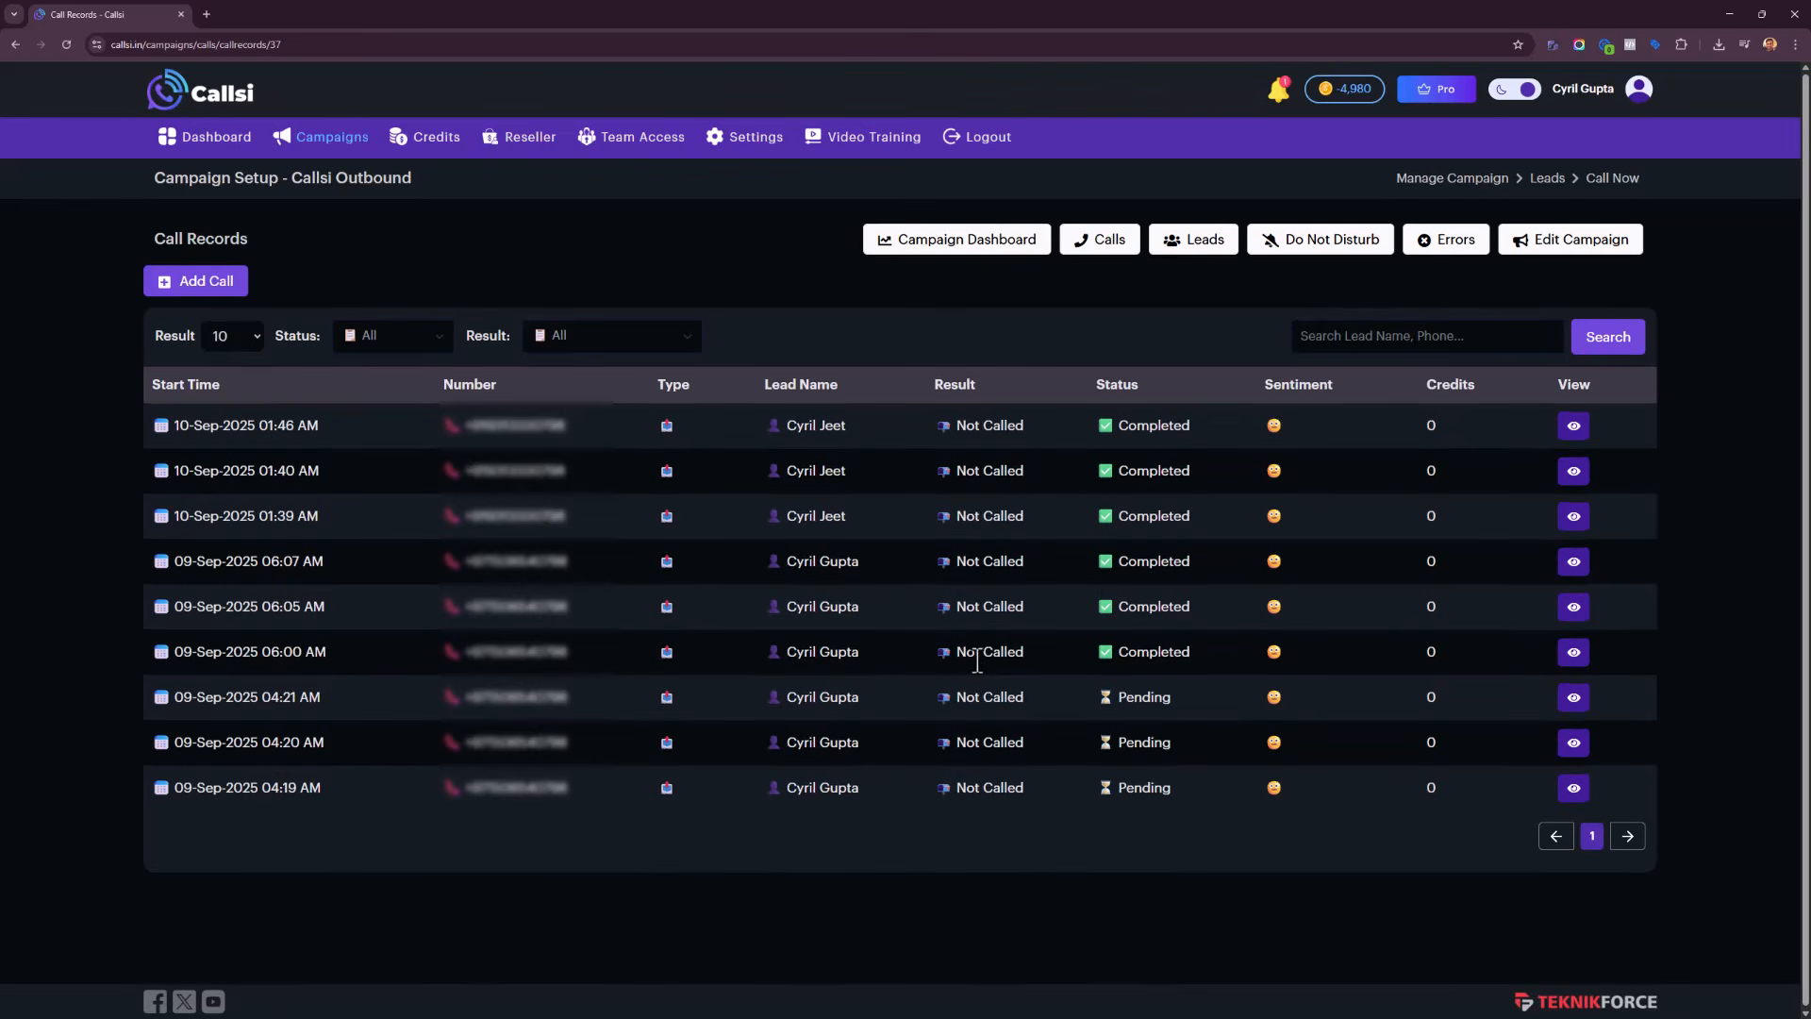
- Check the call details of the 10-Sep-2025 01:40 AM and 01:46 AM records, returning to the call records
left_click(1572, 470)
right_click(914, 532)
left_click(932, 547)
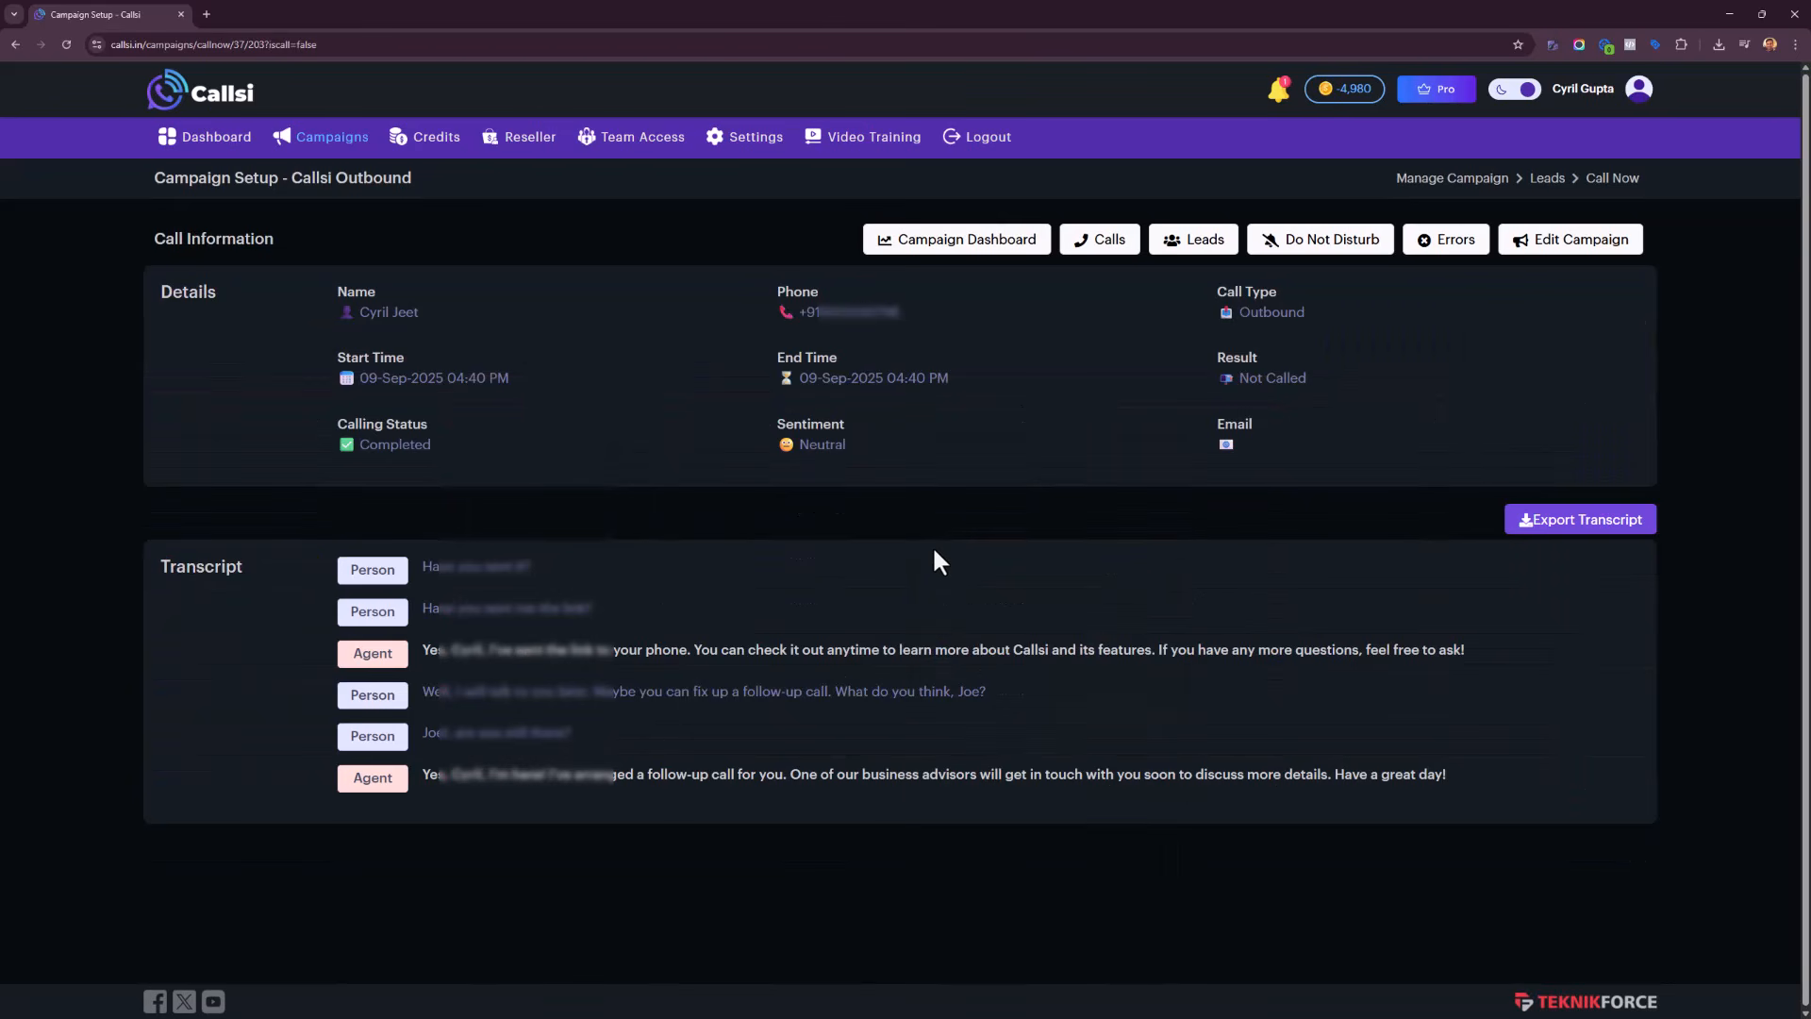
left_click(1573, 425)
scroll(990, 613, "down", 3)
scroll(939, 576, "up", 3)
right_click(909, 570)
left_click(917, 579)
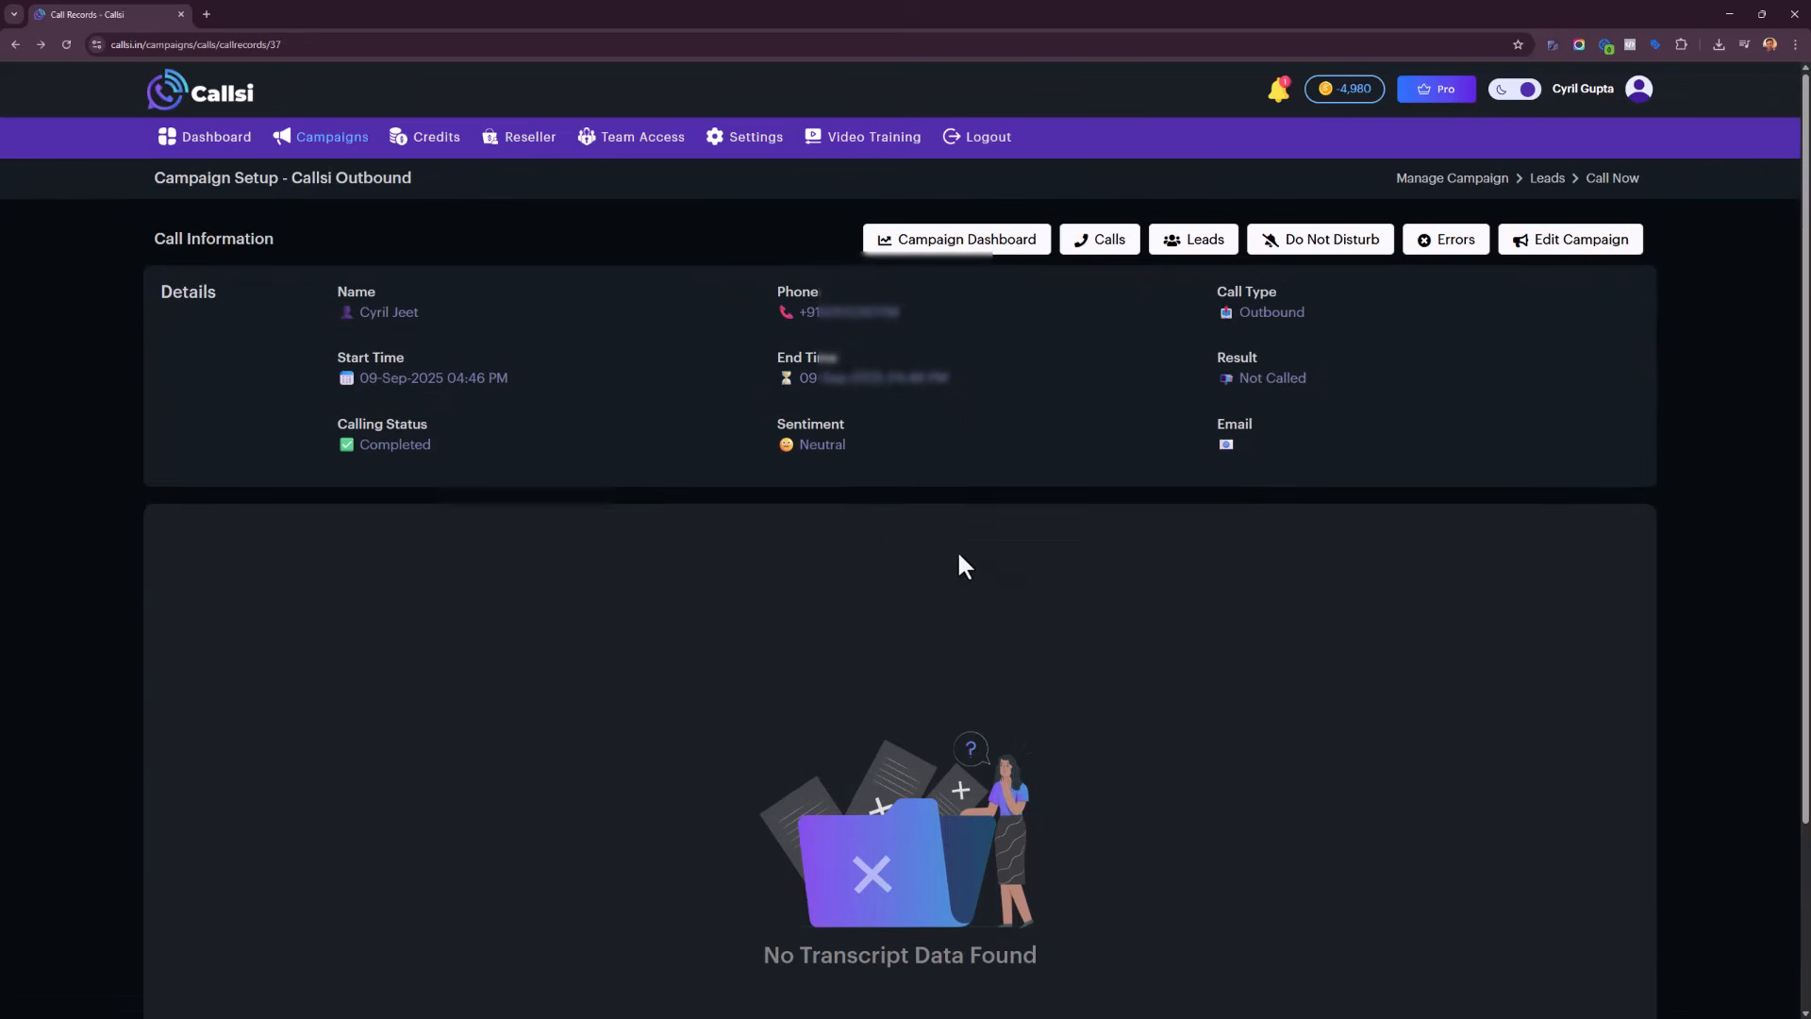
- Read through the transcript of the 09-Sep-2025 06:07 AM call and return to the call records
left_click(1015, 782)
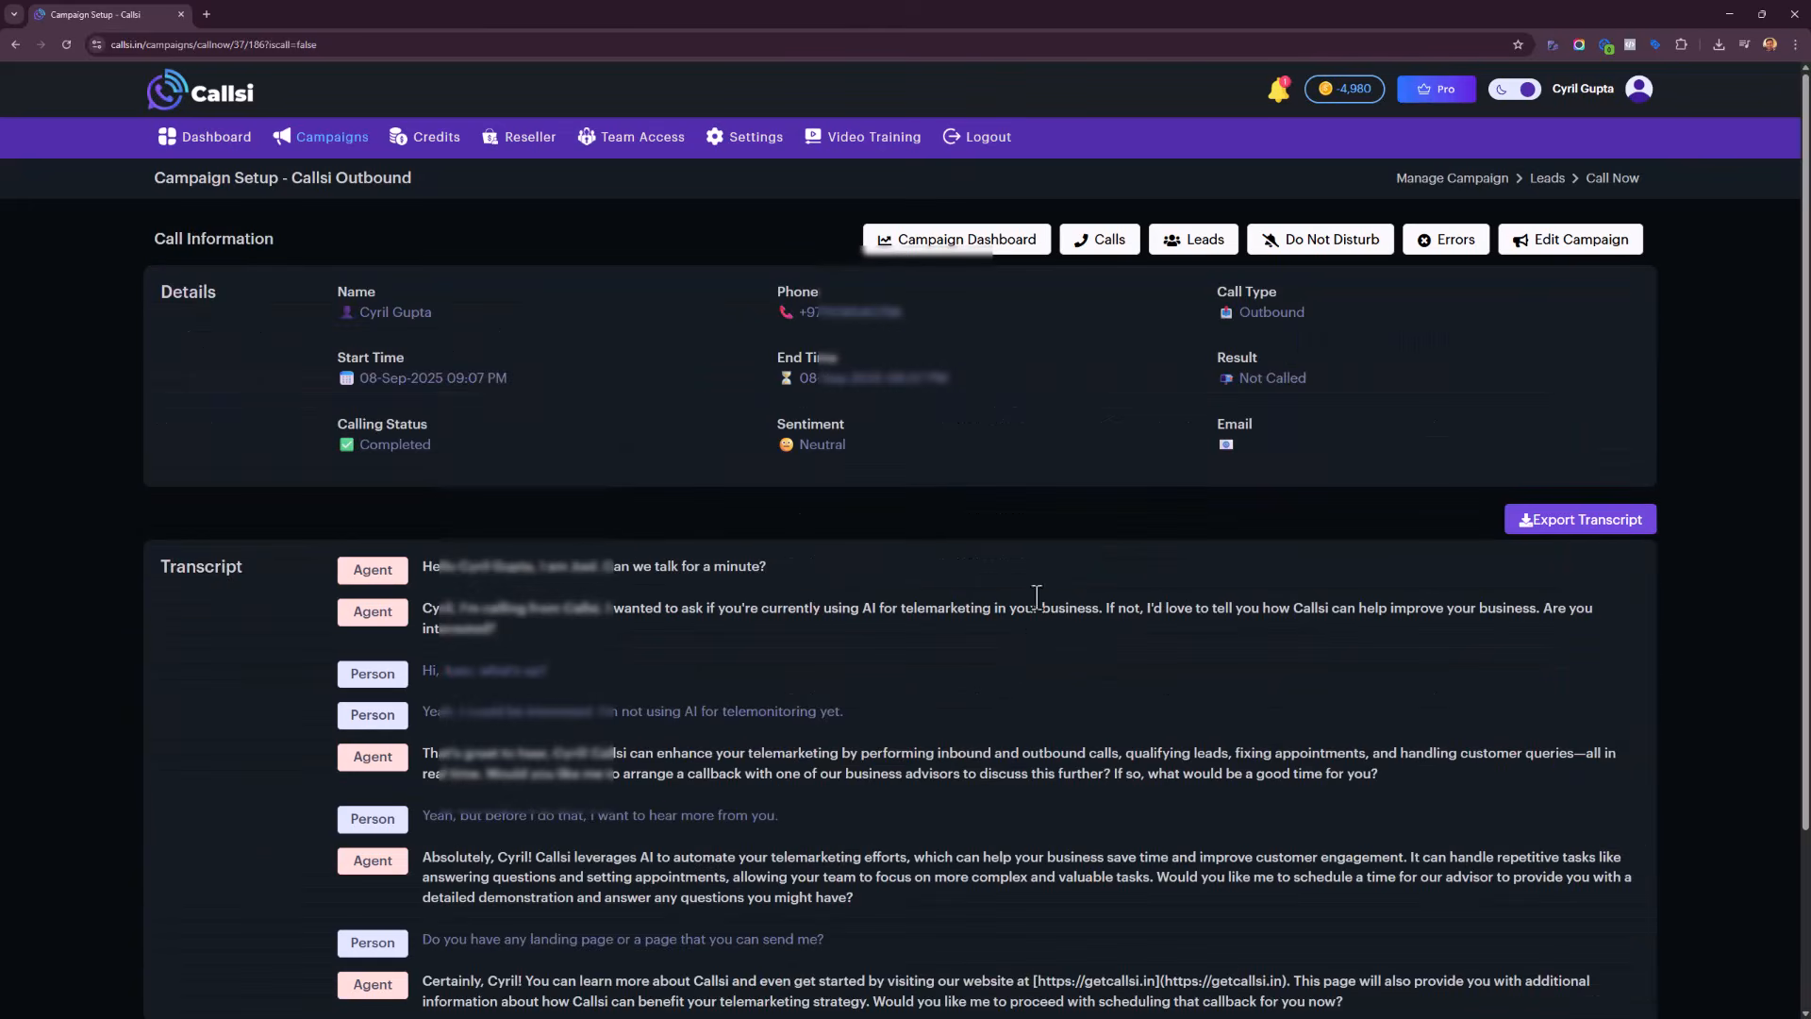
scroll(1016, 683, "down", 3)
scroll(1016, 683, "up", 2)
scroll(1009, 632, "up", 1)
right_click(1009, 621)
left_click(1011, 625)
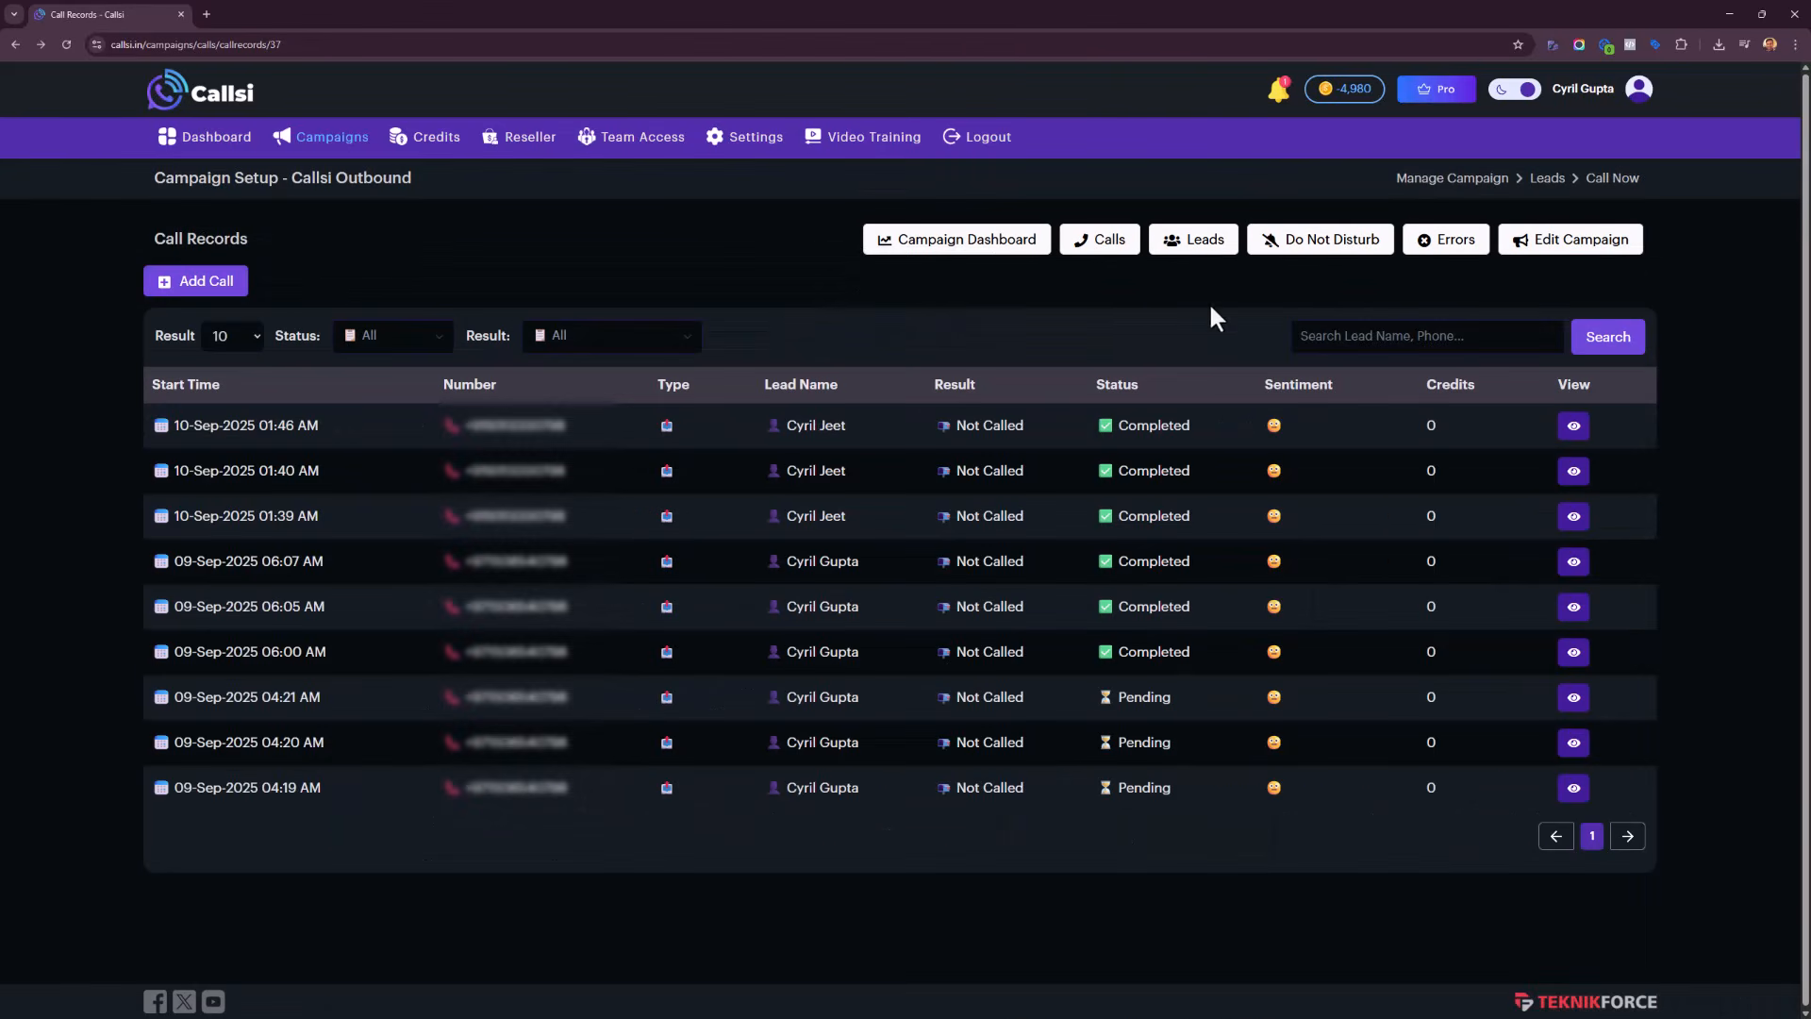
- Open the campaign's leads and look over the Add Lead form's fields, returning to the leads without submitting
left_click(1193, 241)
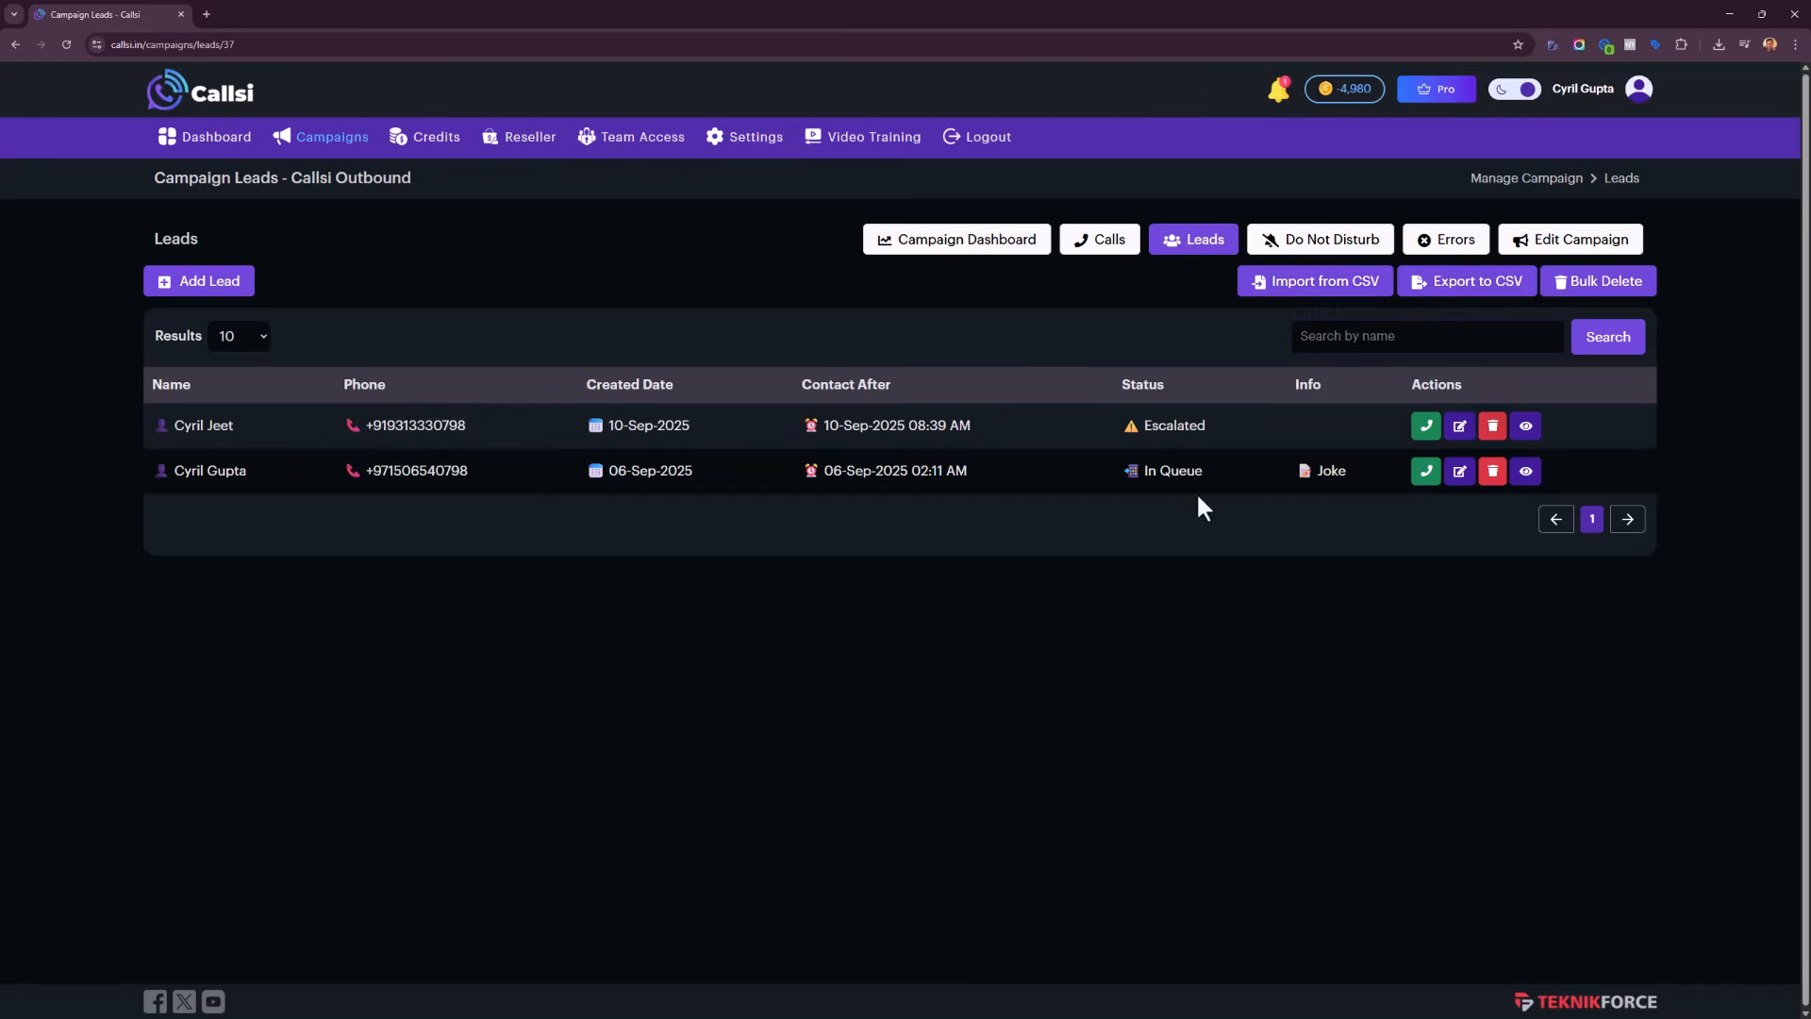
left_click(243, 291)
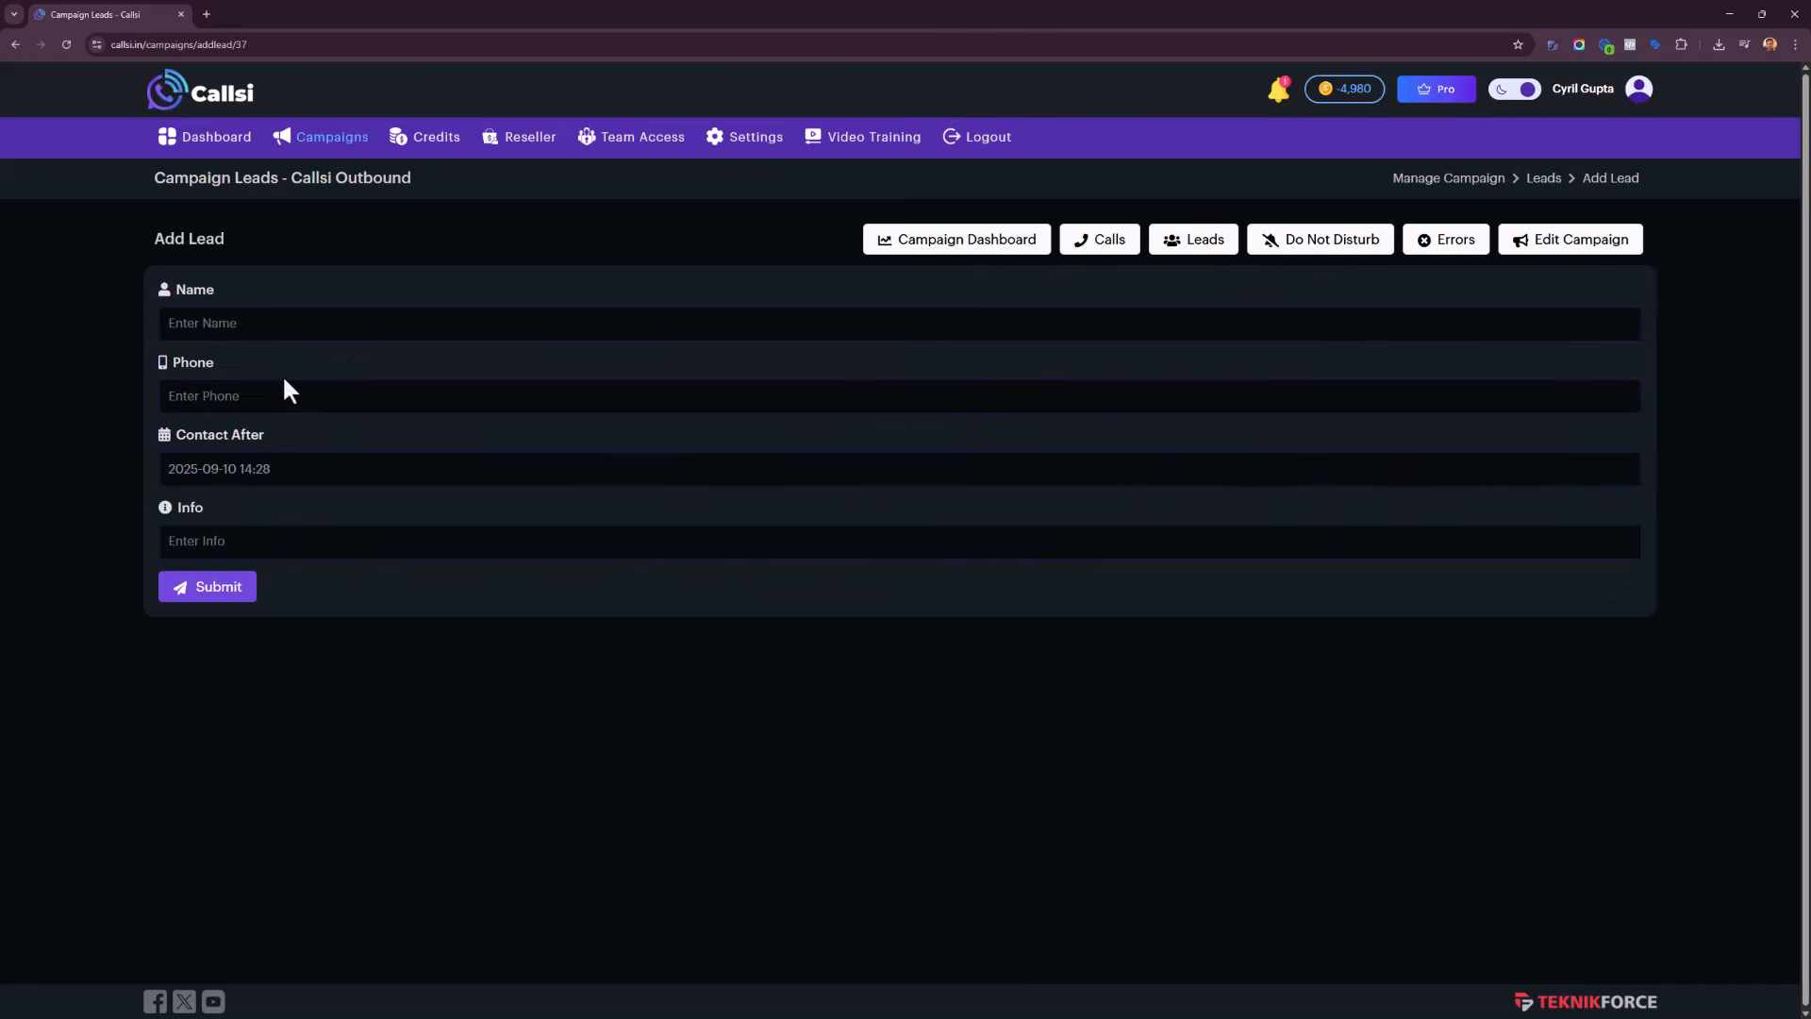
left_click(278, 336)
left_click(270, 391)
left_click(290, 331)
left_click(291, 384)
right_click(365, 703)
left_click(479, 361)
right_click(588, 576)
left_click(1202, 599)
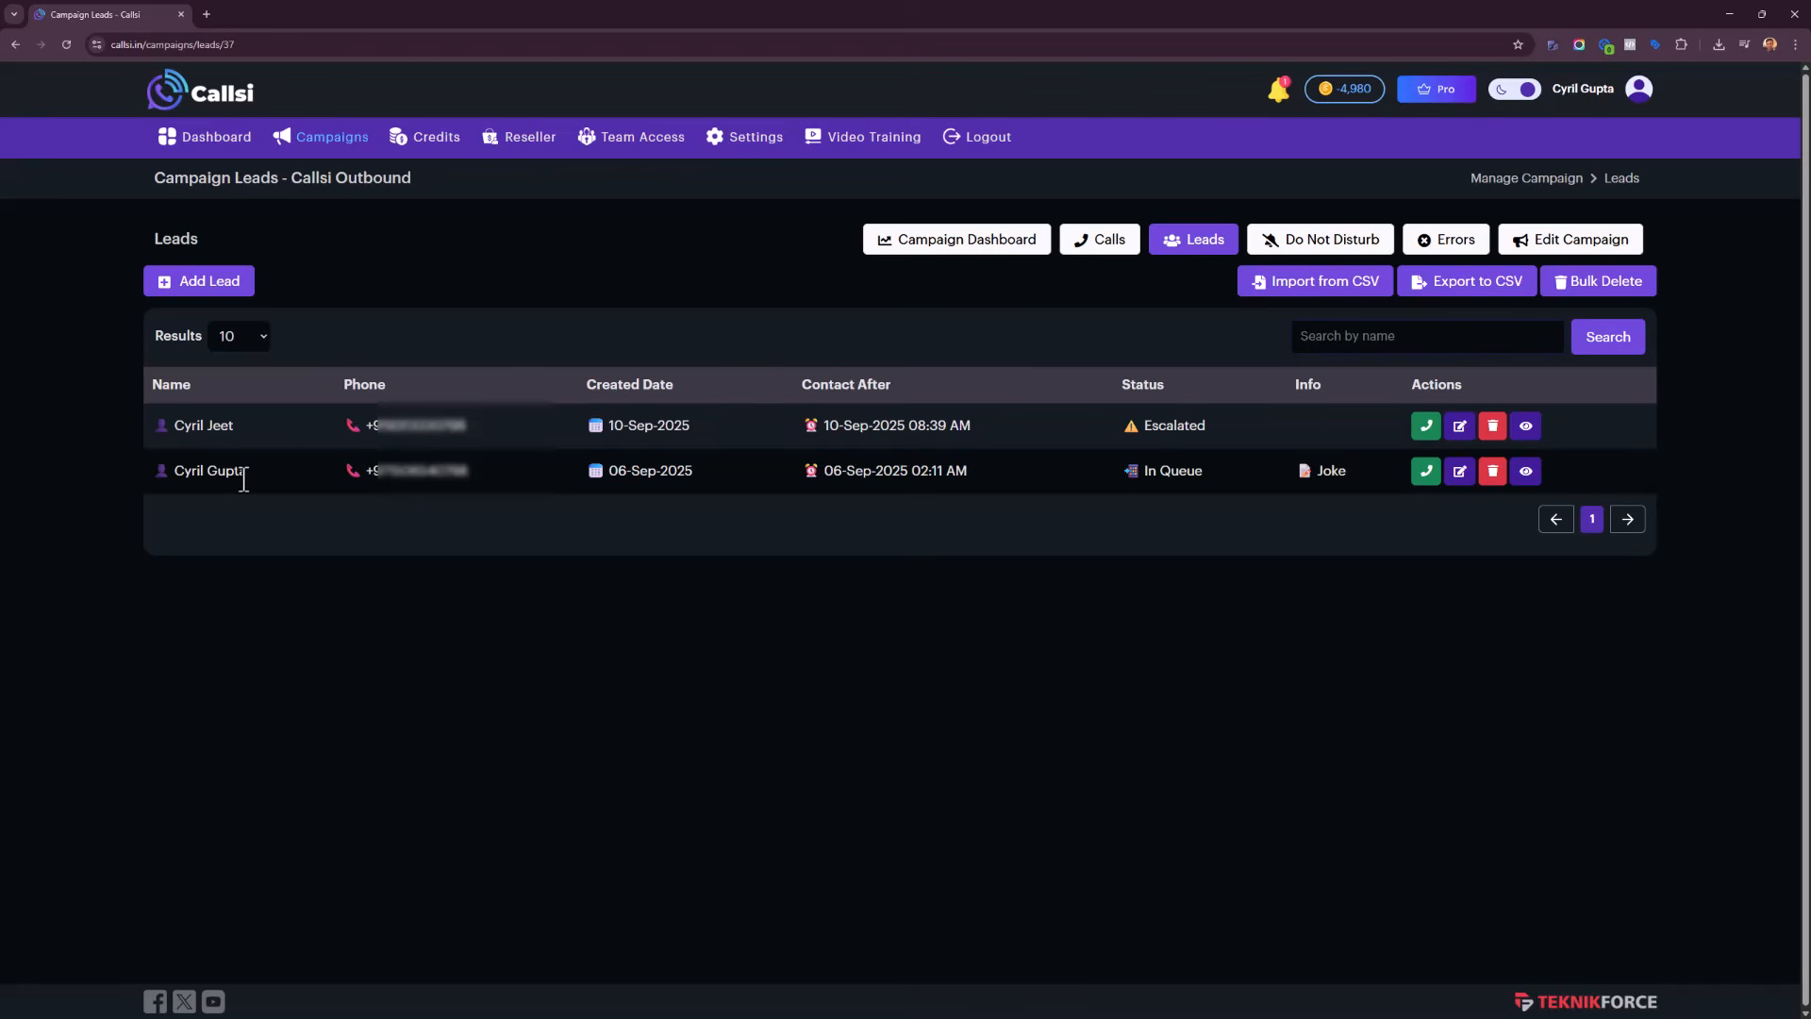
- Prepare a call to the escalated lead with AI instructions to tell him he has a meeting on Monday at 11AM at the Ritz
left_click(1425, 429)
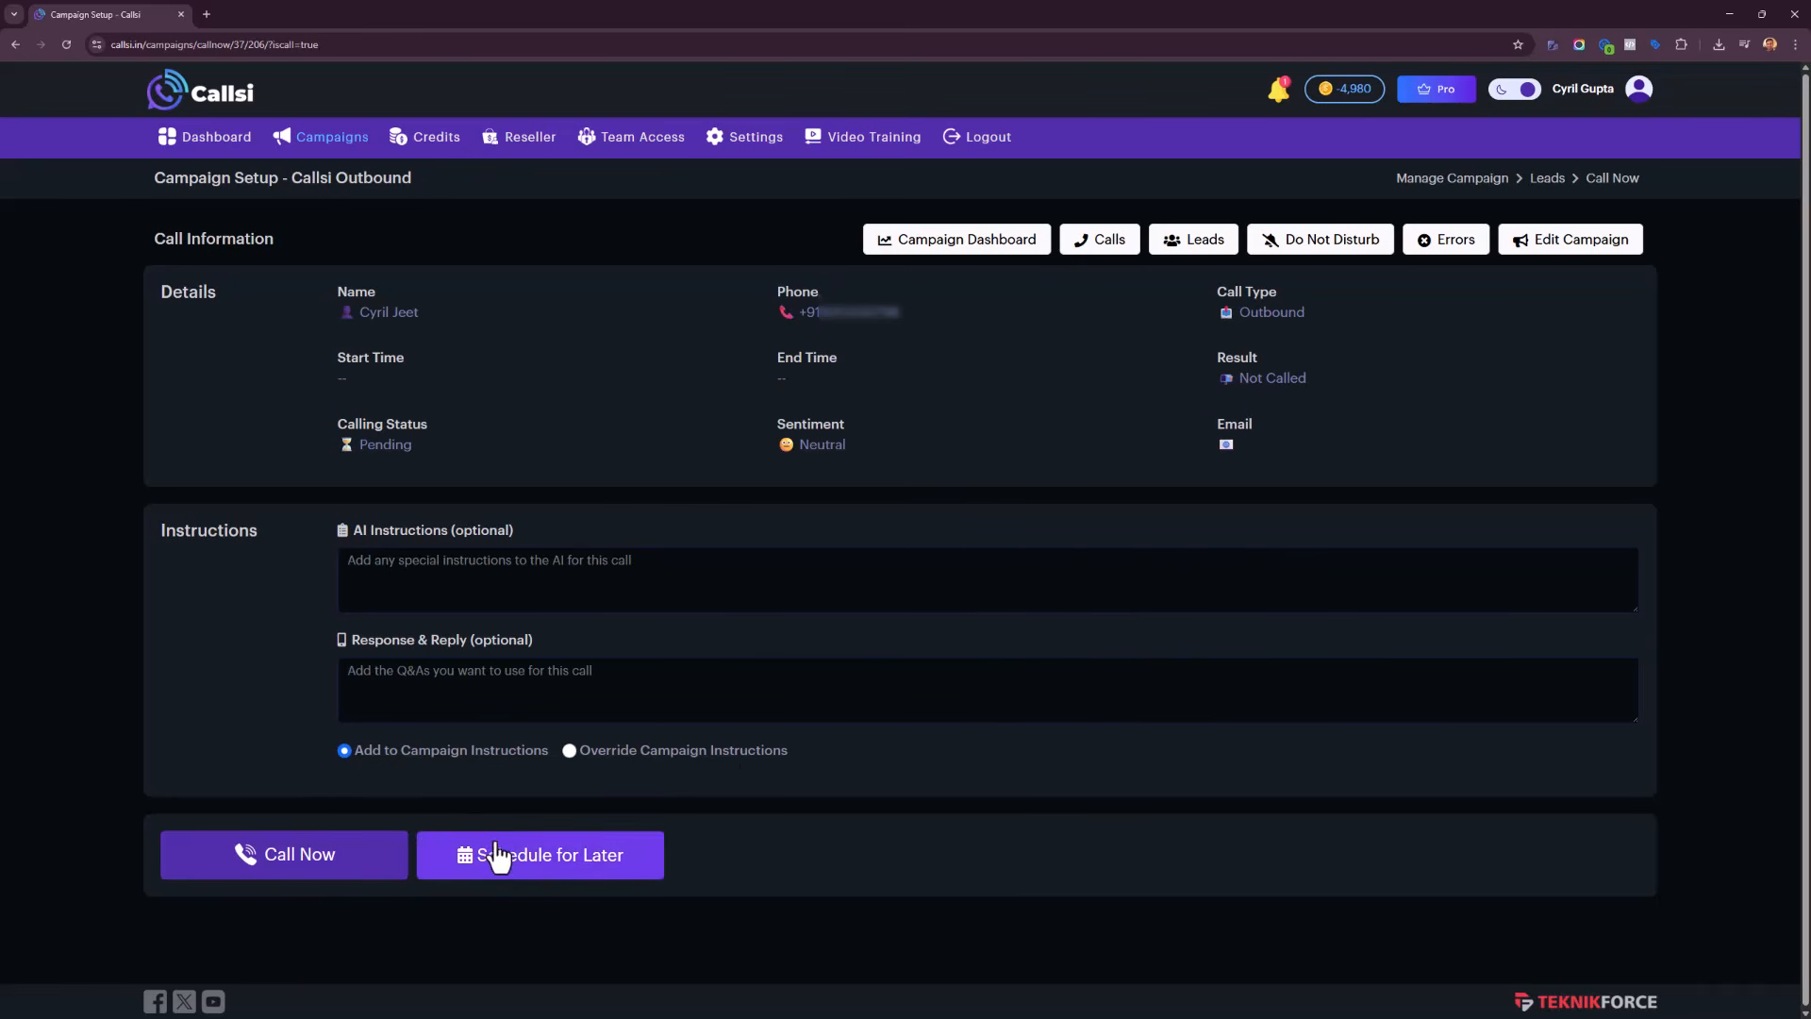
left_click(458, 608)
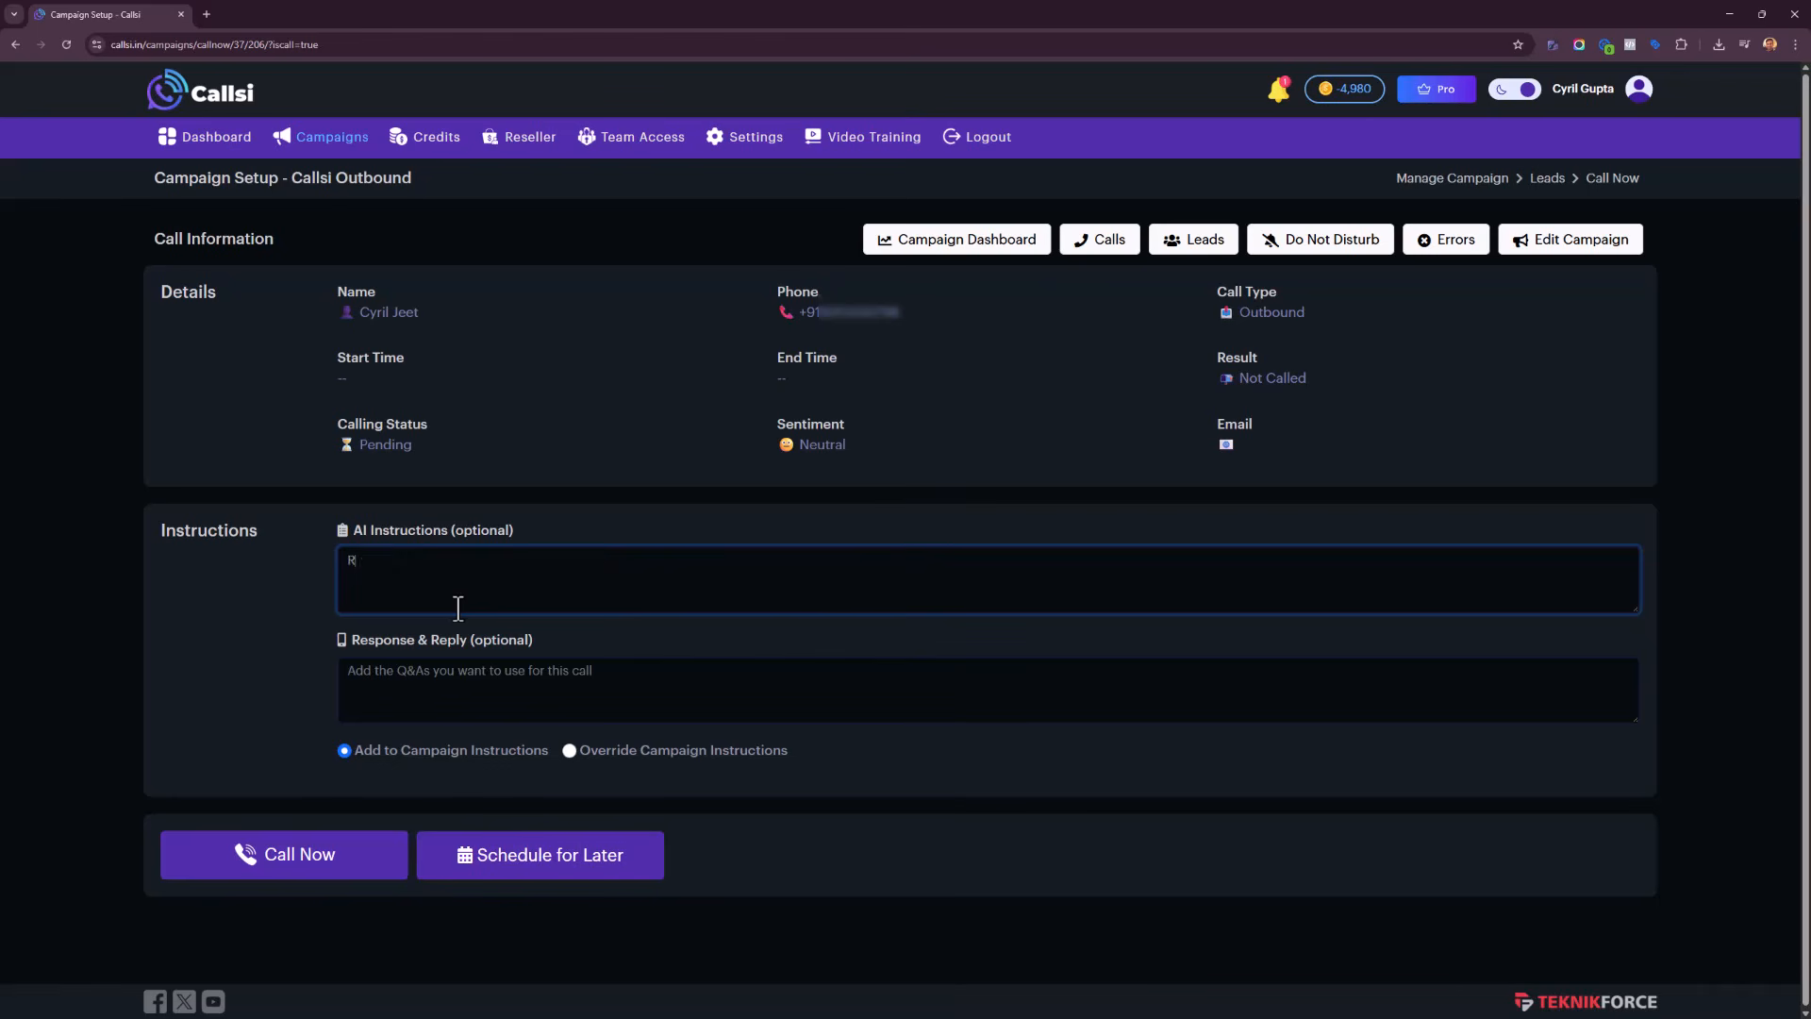
type("Telll Cyril")
key("BackSpace")
key("BackSpace")
key("BackSpace")
key("BackSpace")
key("BackSpace")
key("BackSpace")
key("BackSpace")
key("BackSpace")
type("l Cyril that he has a meeting with me on Monday")
key("BackSpace")
key("BackSpace")
key("BackSpace")
key("BackSpace")
key("BackSpace")
type("onday at ")
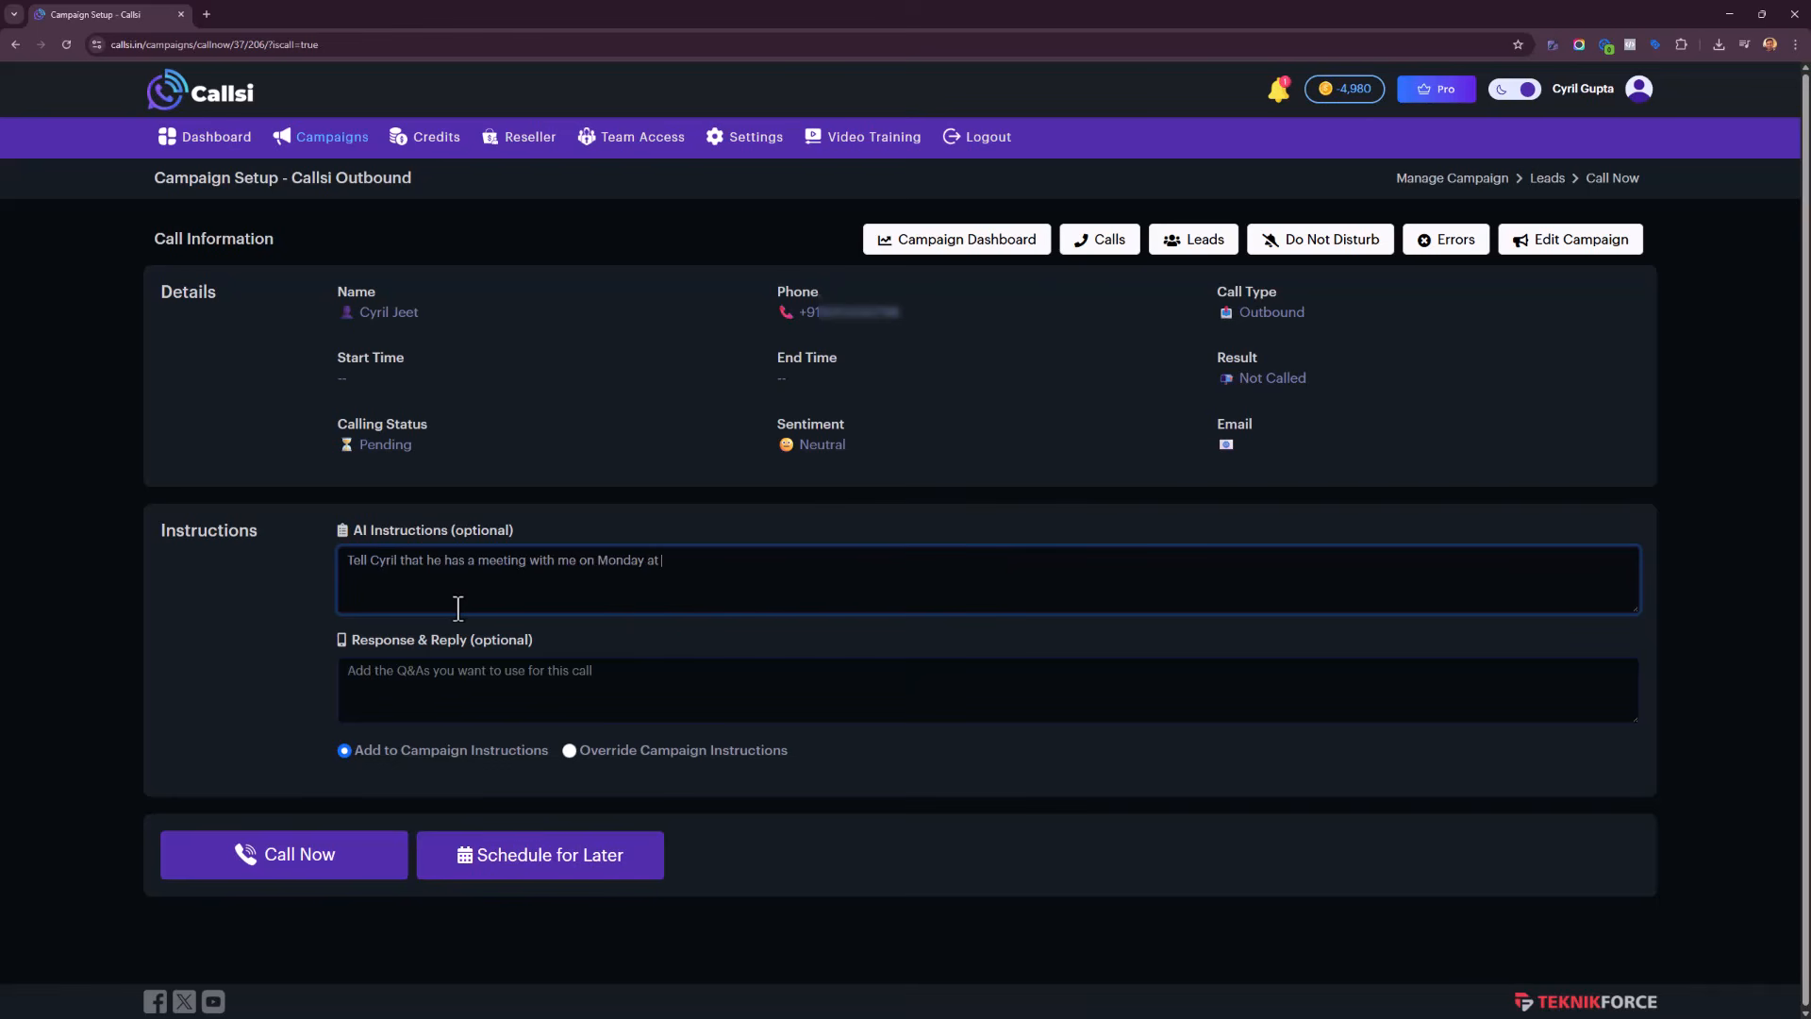
type("11AM. at the Ritz.")
key("Tab")
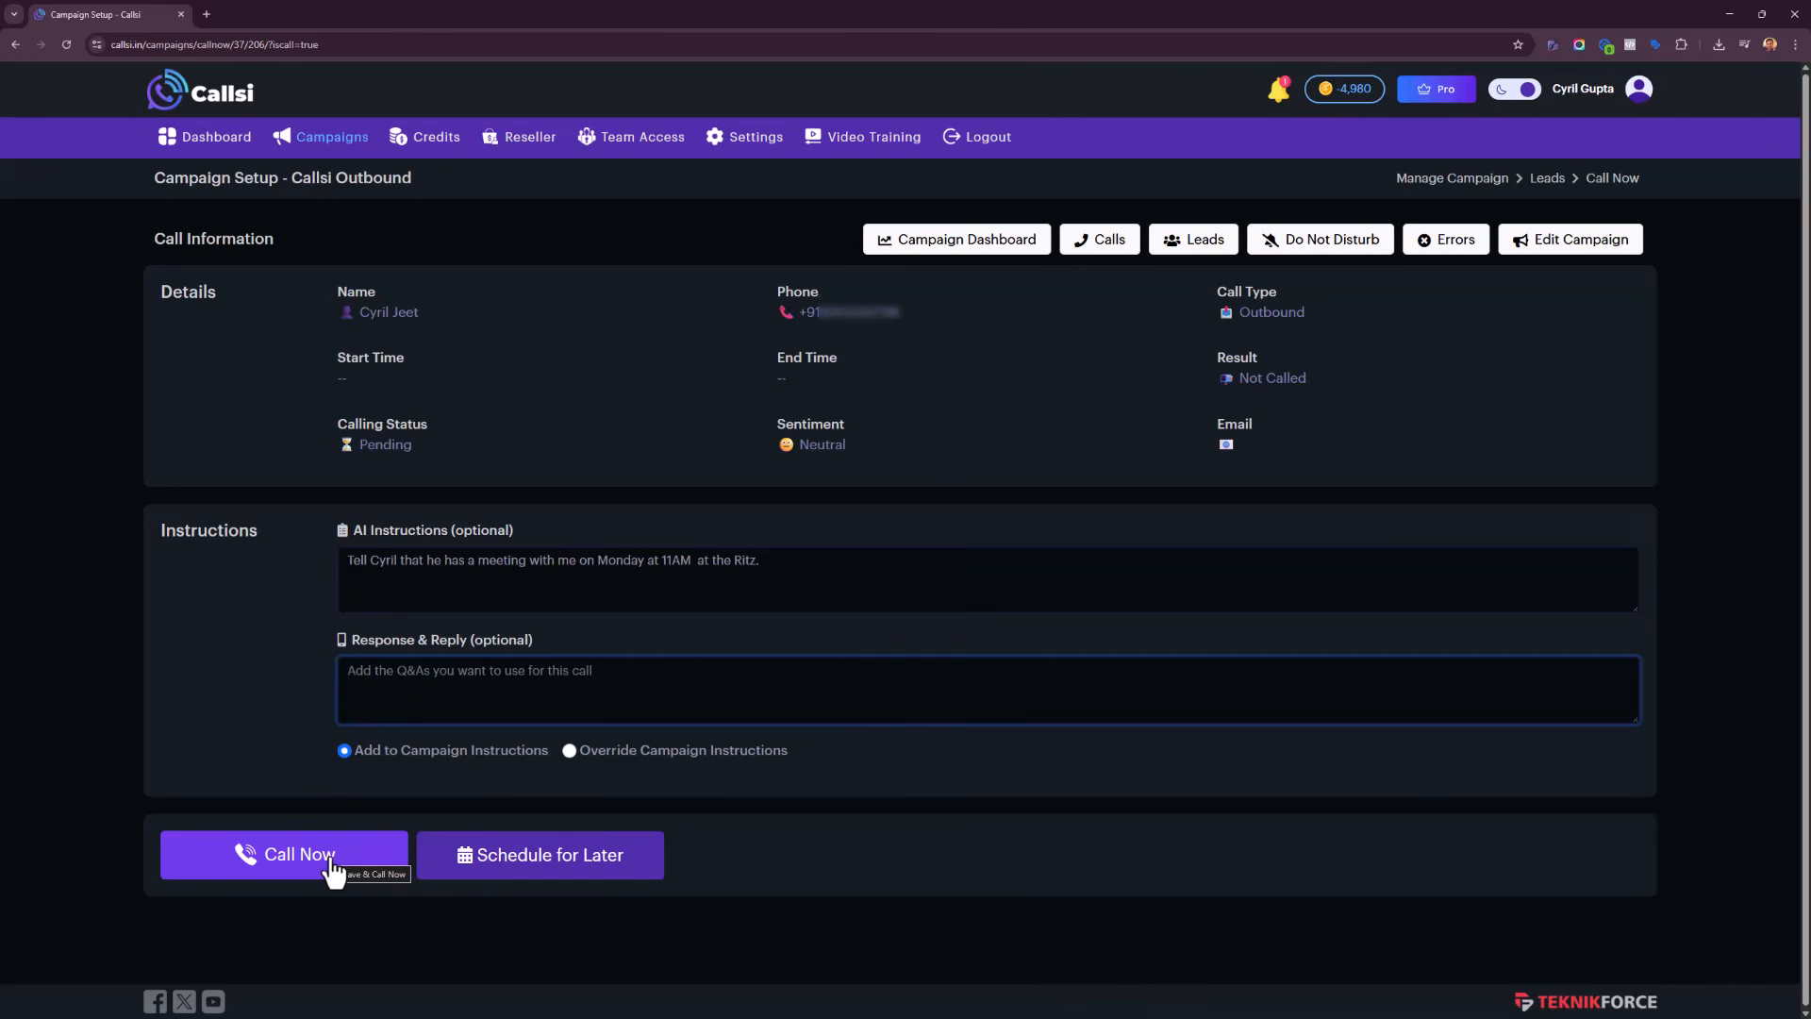
- Try scheduling the call for 2025-09-08 at 09:00, switch between AM and PM, and go back to the call instructions
left_click(537, 869)
left_click(391, 569)
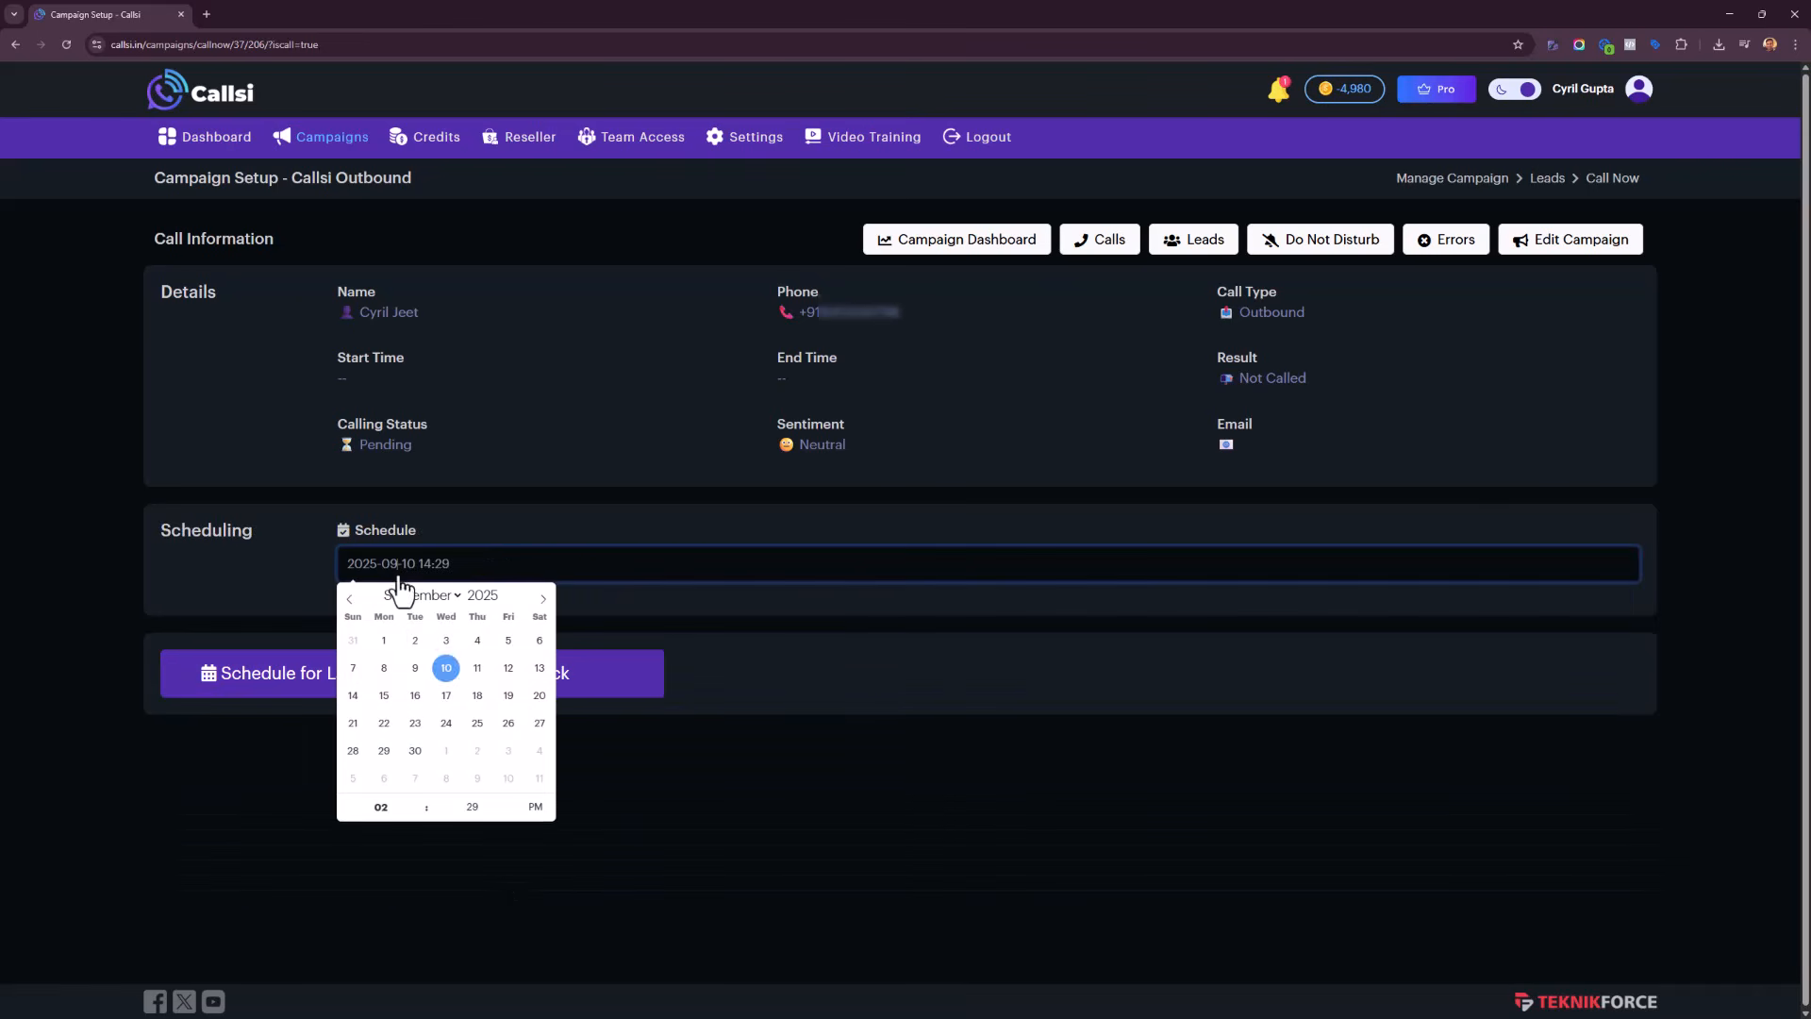
left_click(381, 672)
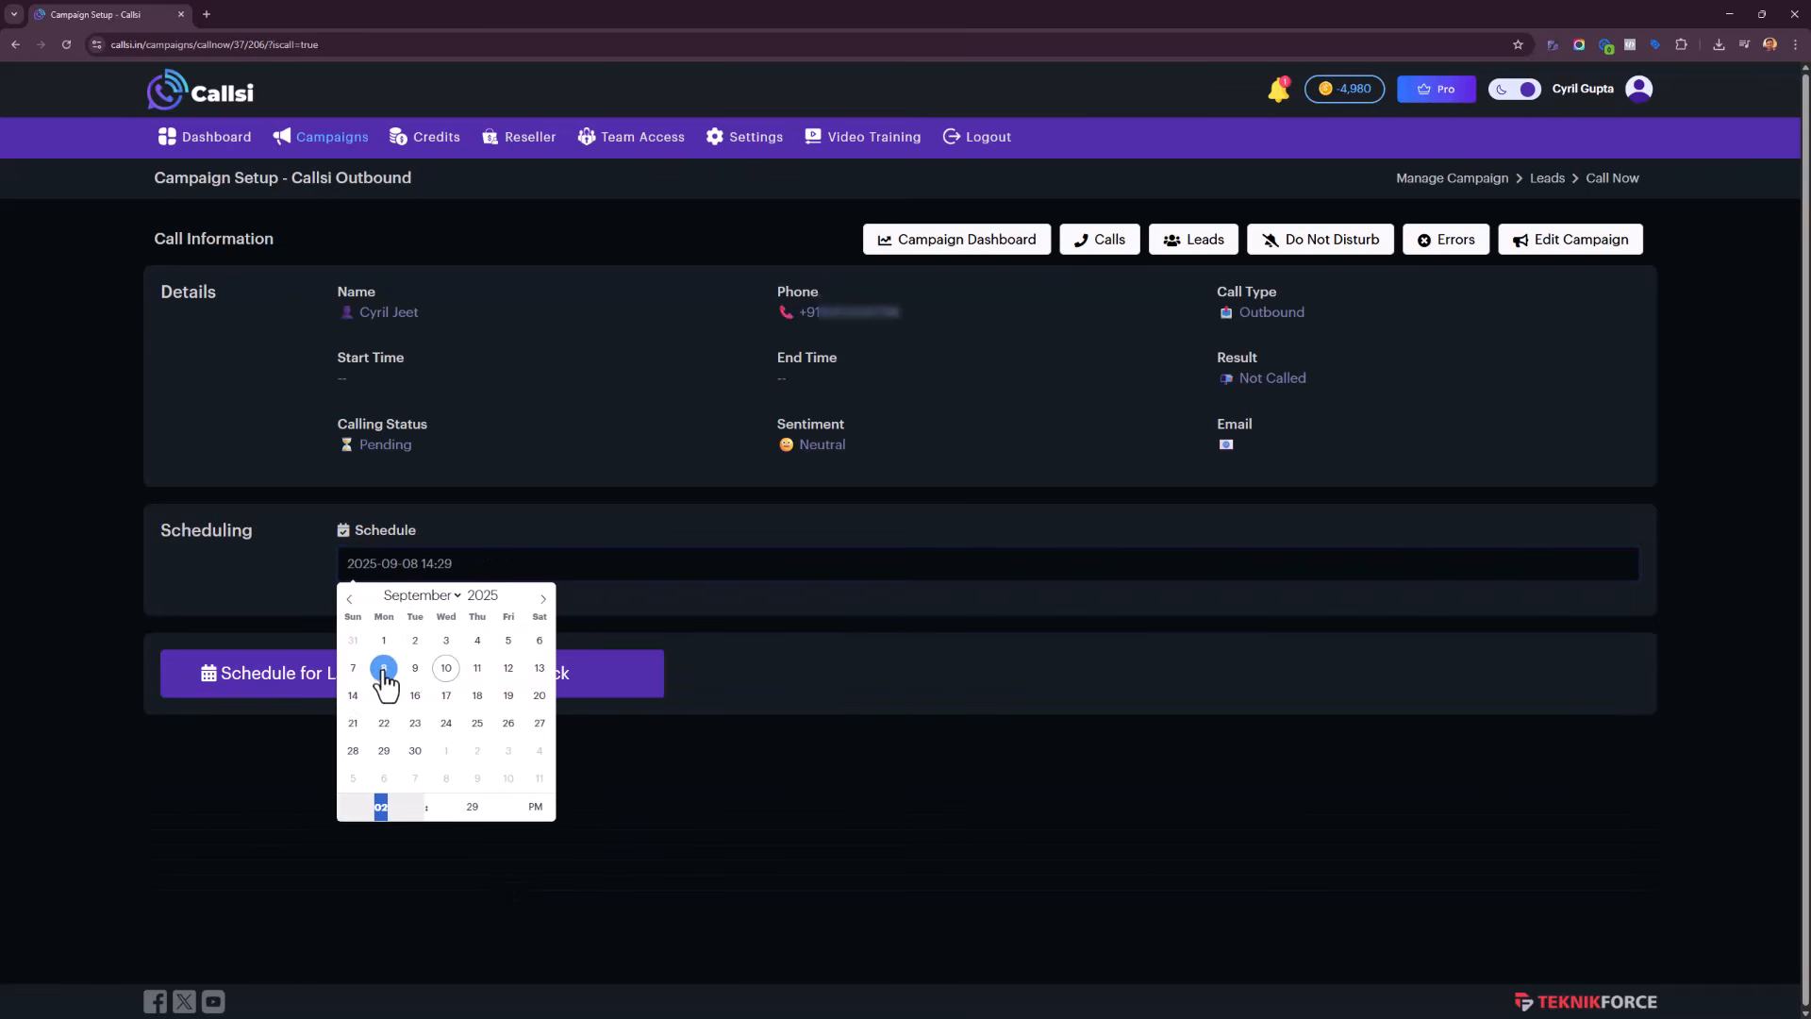
left_click(383, 805)
type("0")
type("9")
left_click(459, 800)
type("00")
left_click(535, 805)
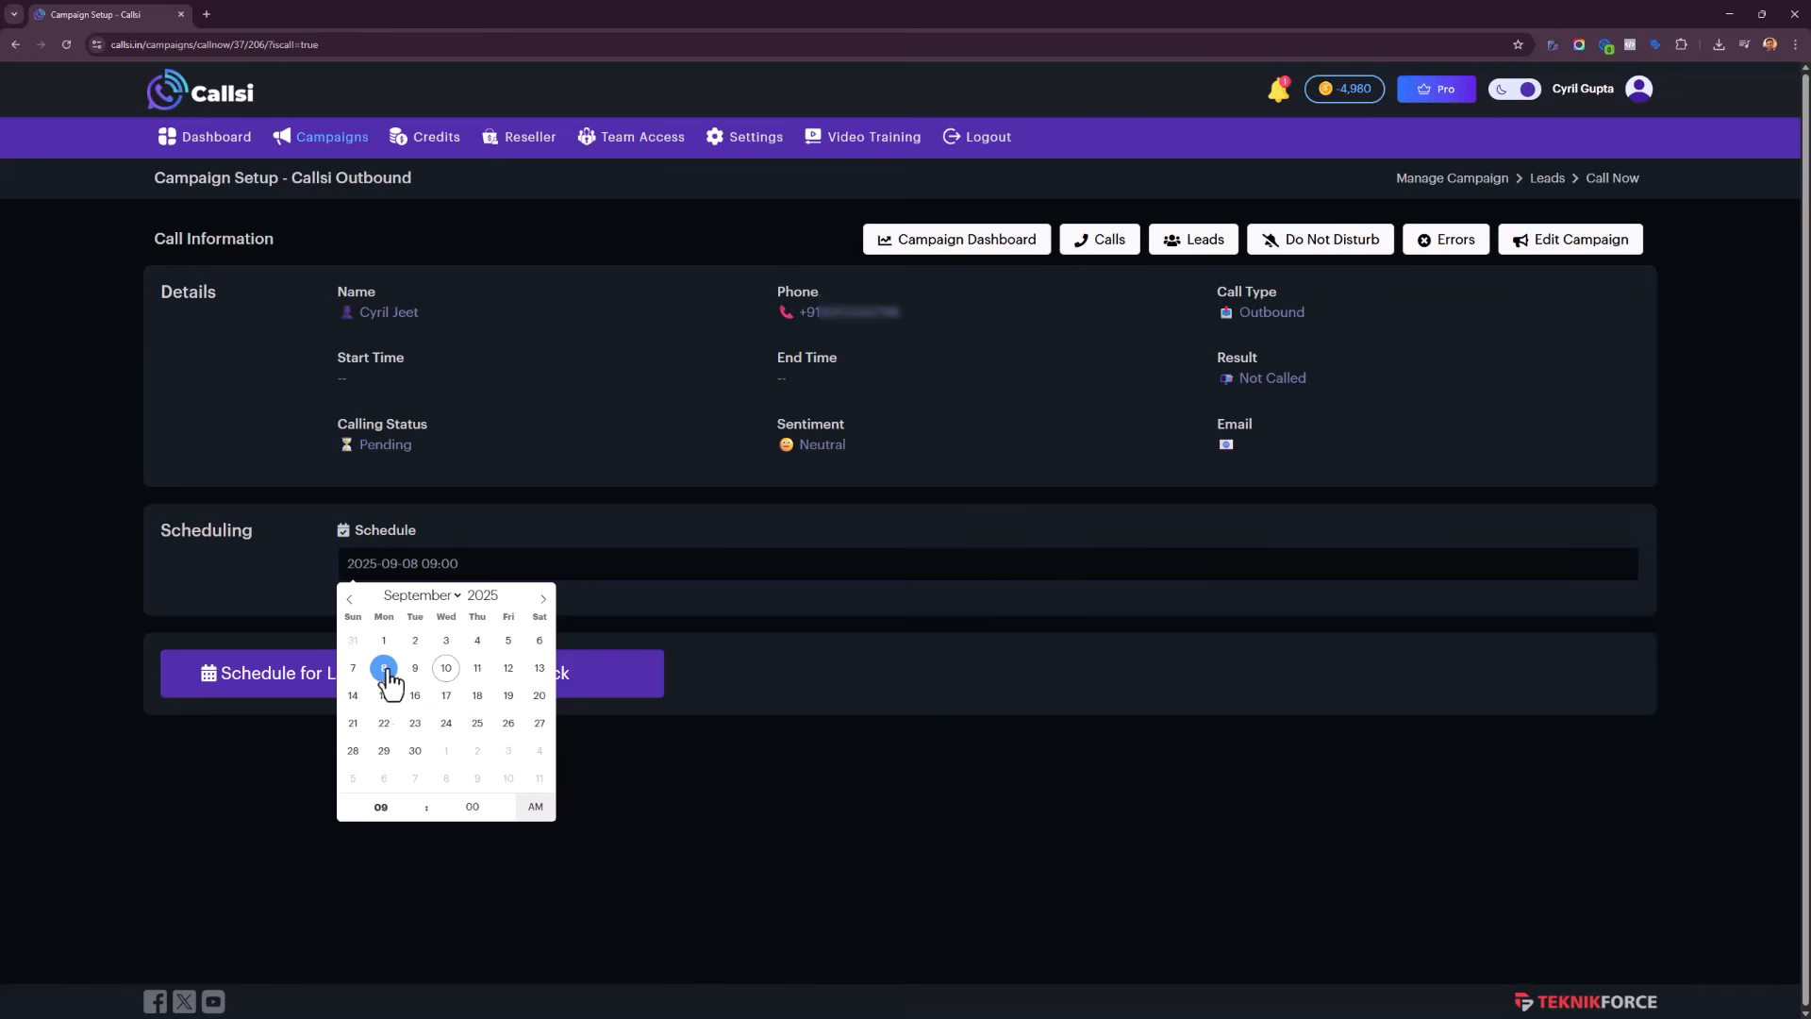
key("Tab")
left_click(519, 815)
left_click(609, 785)
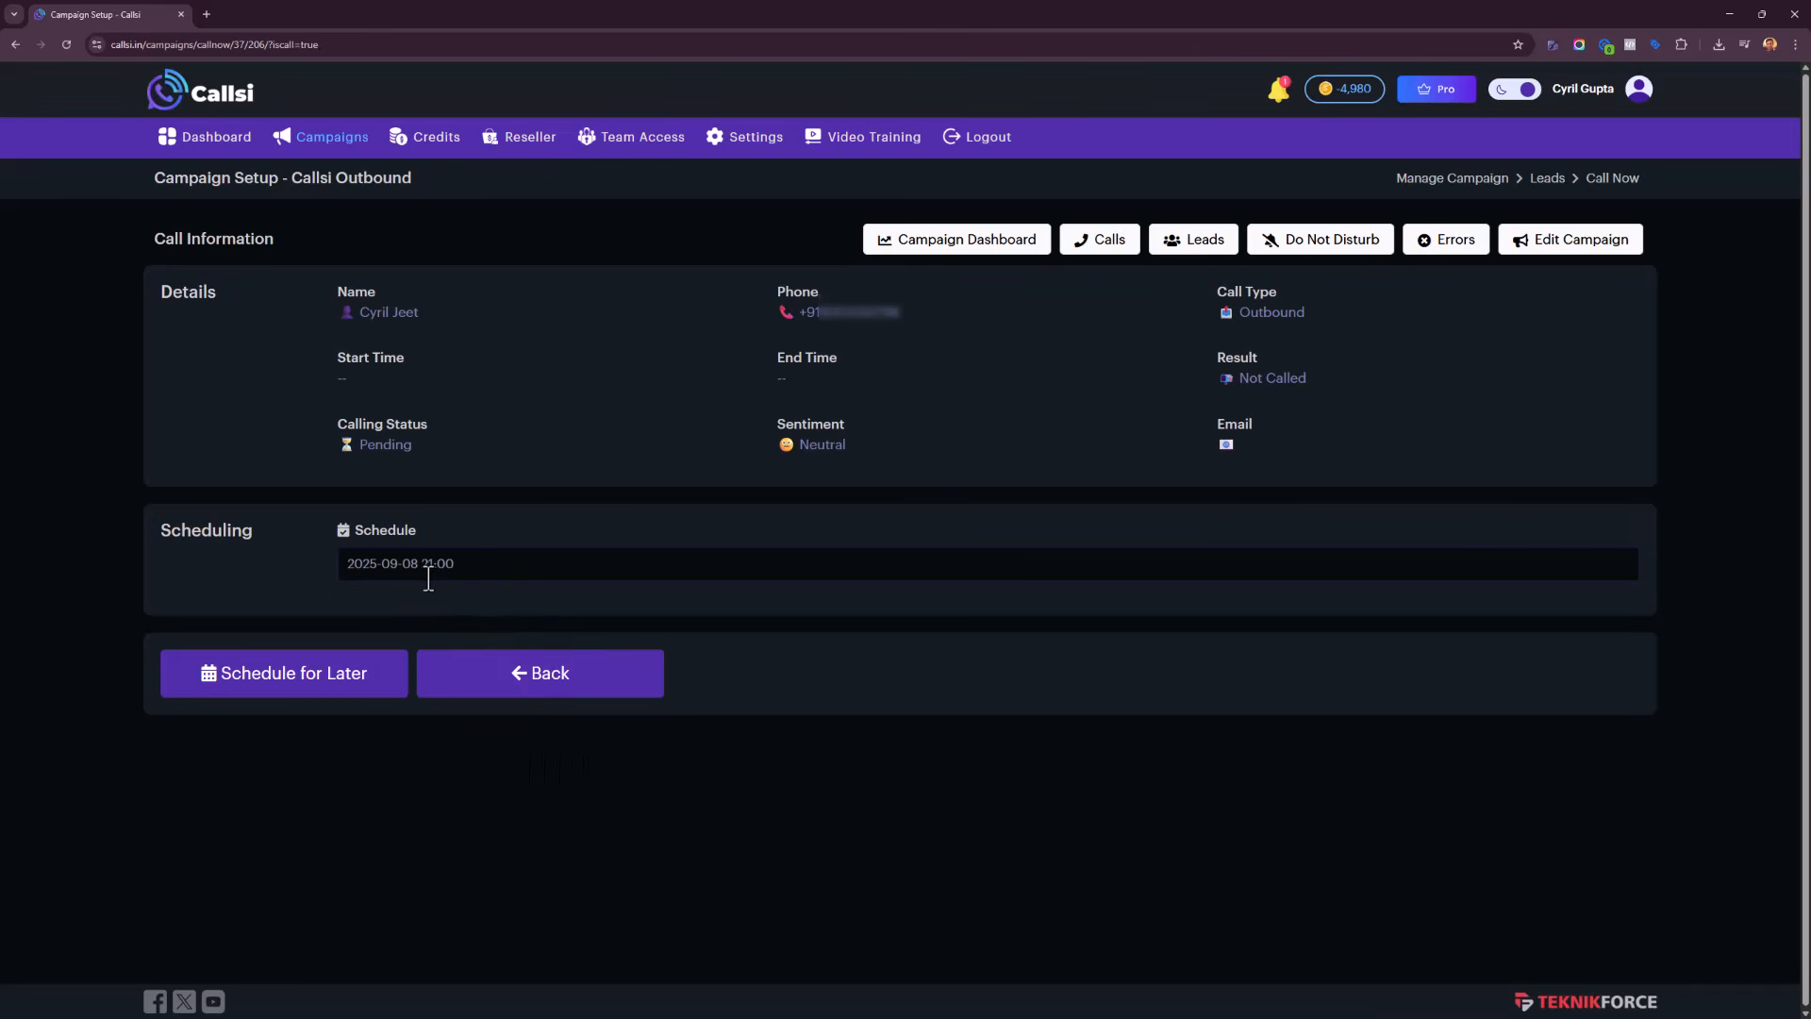
left_click(428, 575)
left_click(541, 822)
left_click(530, 672)
left_click(595, 680)
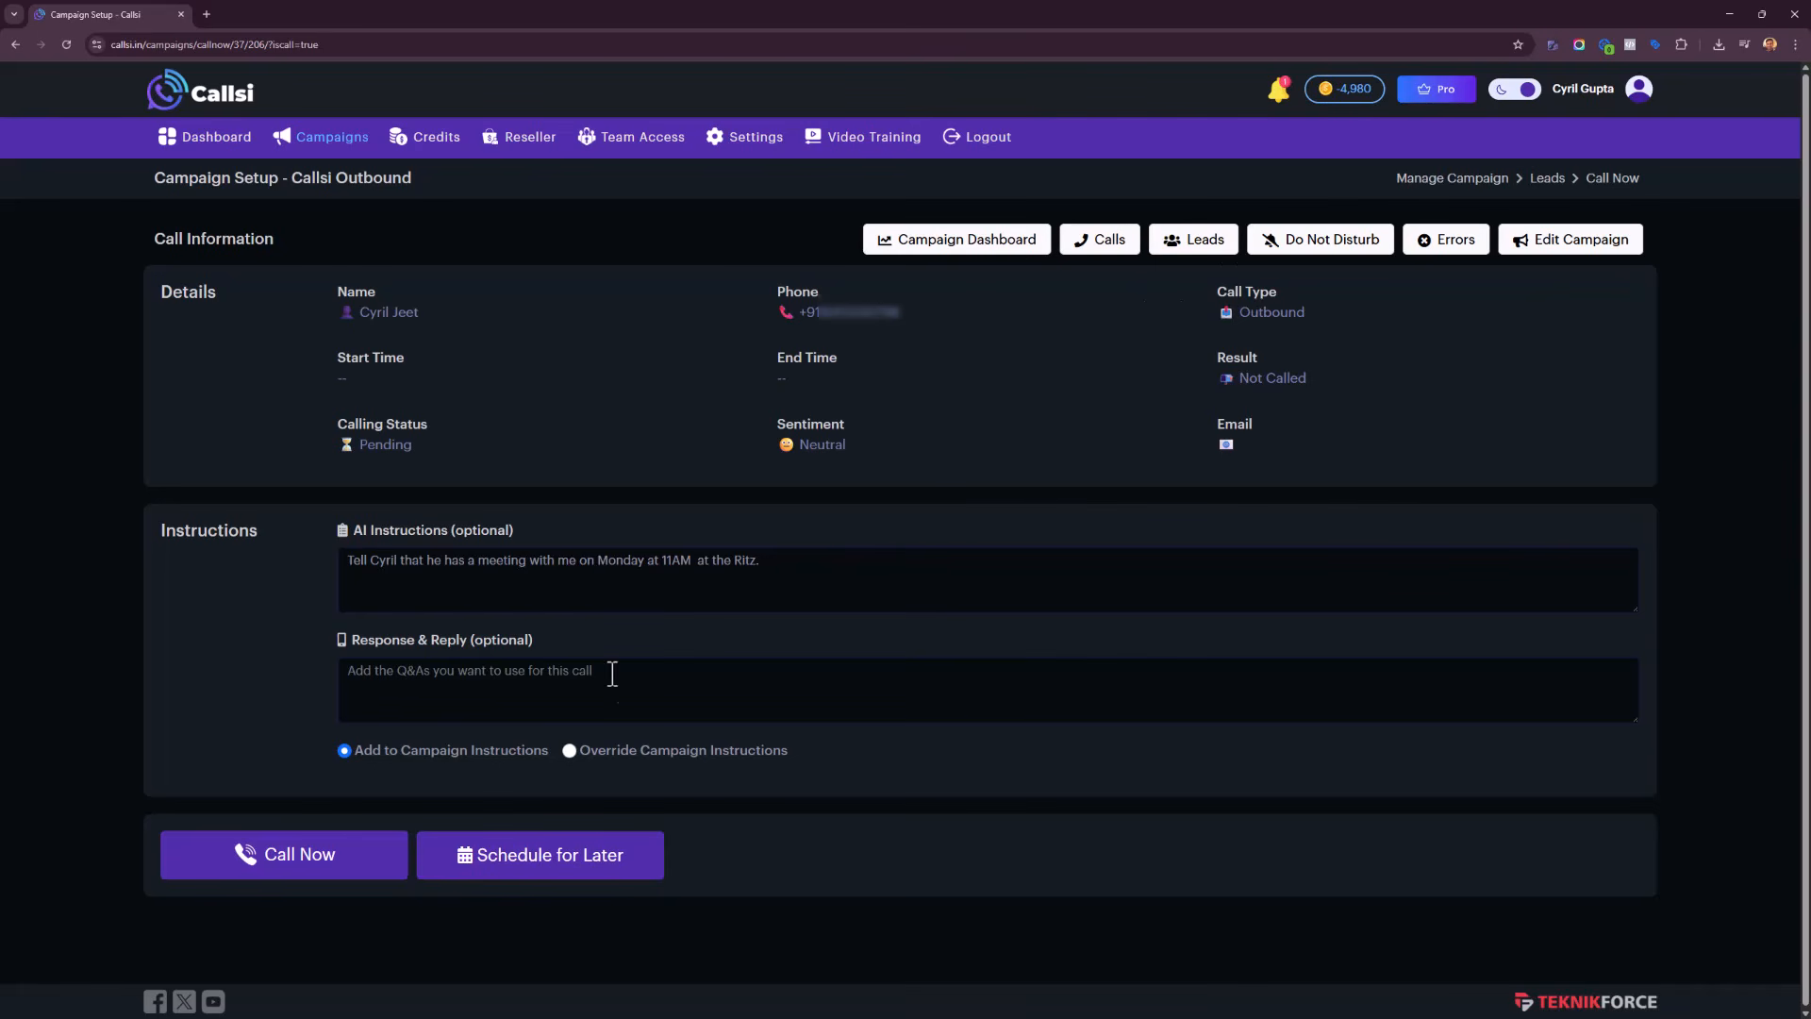
- Set the call to override the campaign instructions and check its scheduling options
left_click_drag(478, 561, 321, 545)
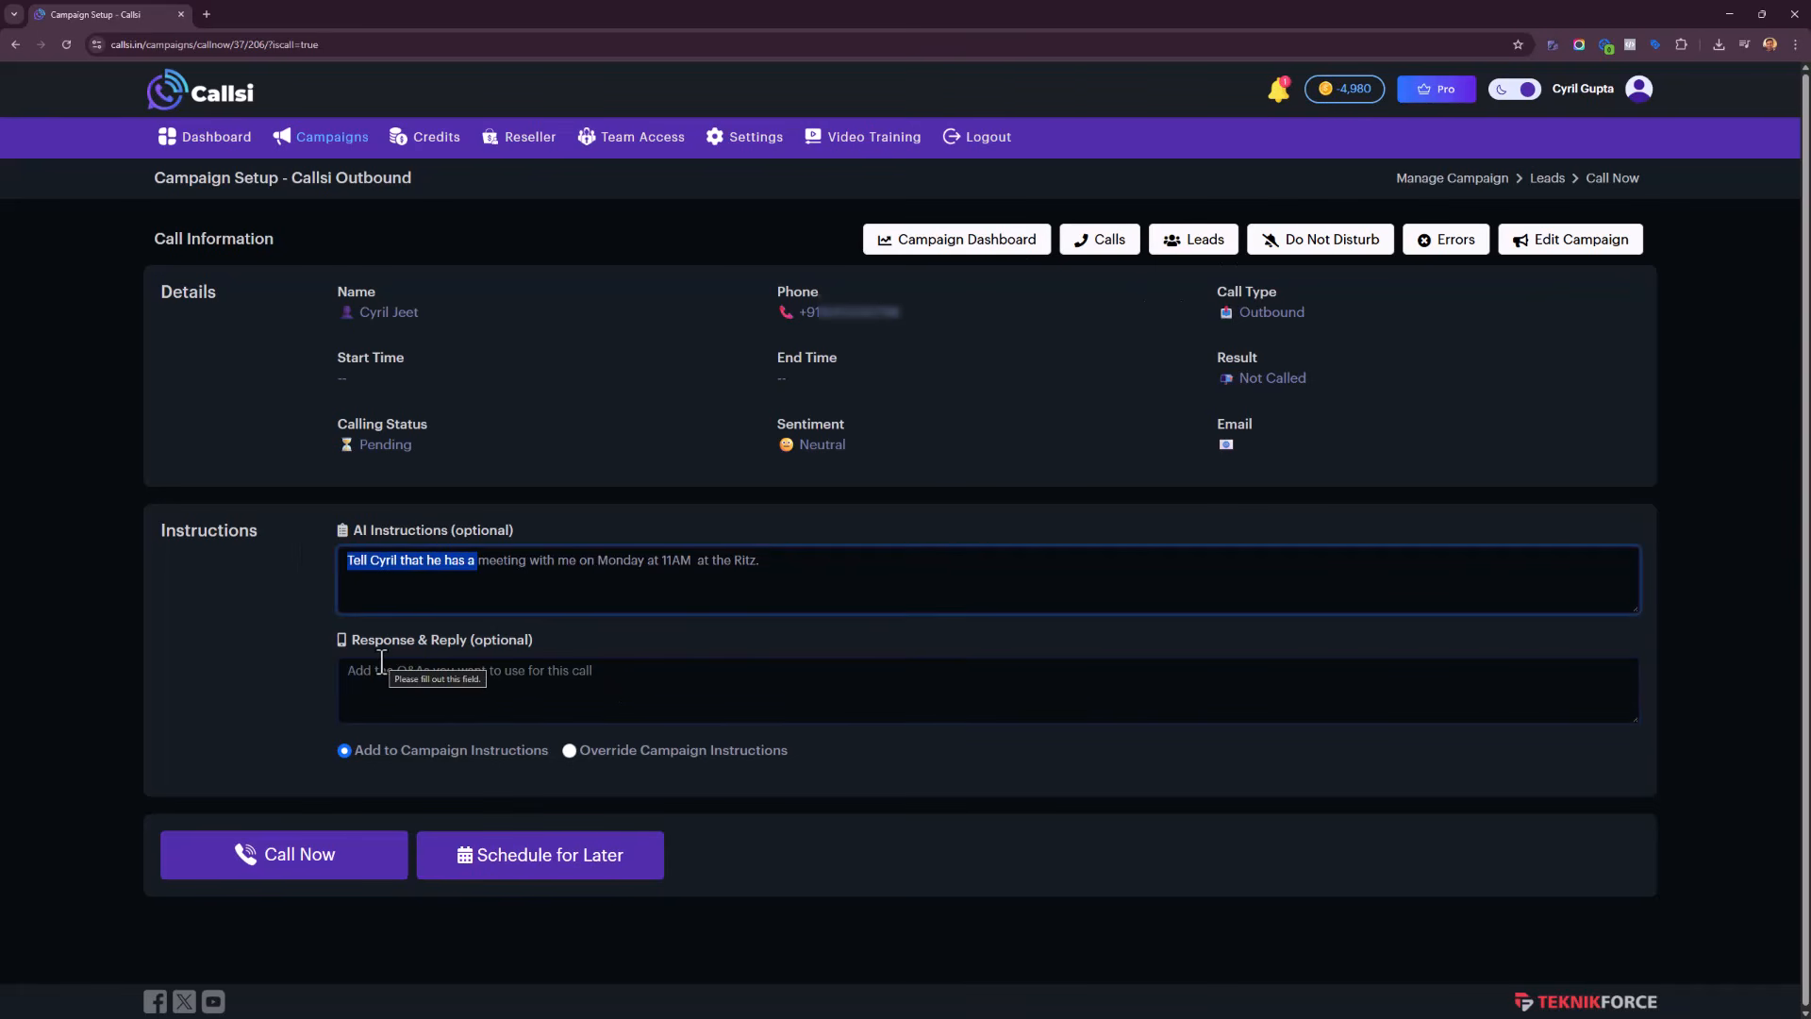
left_click_drag(374, 752, 601, 766)
left_click(439, 760)
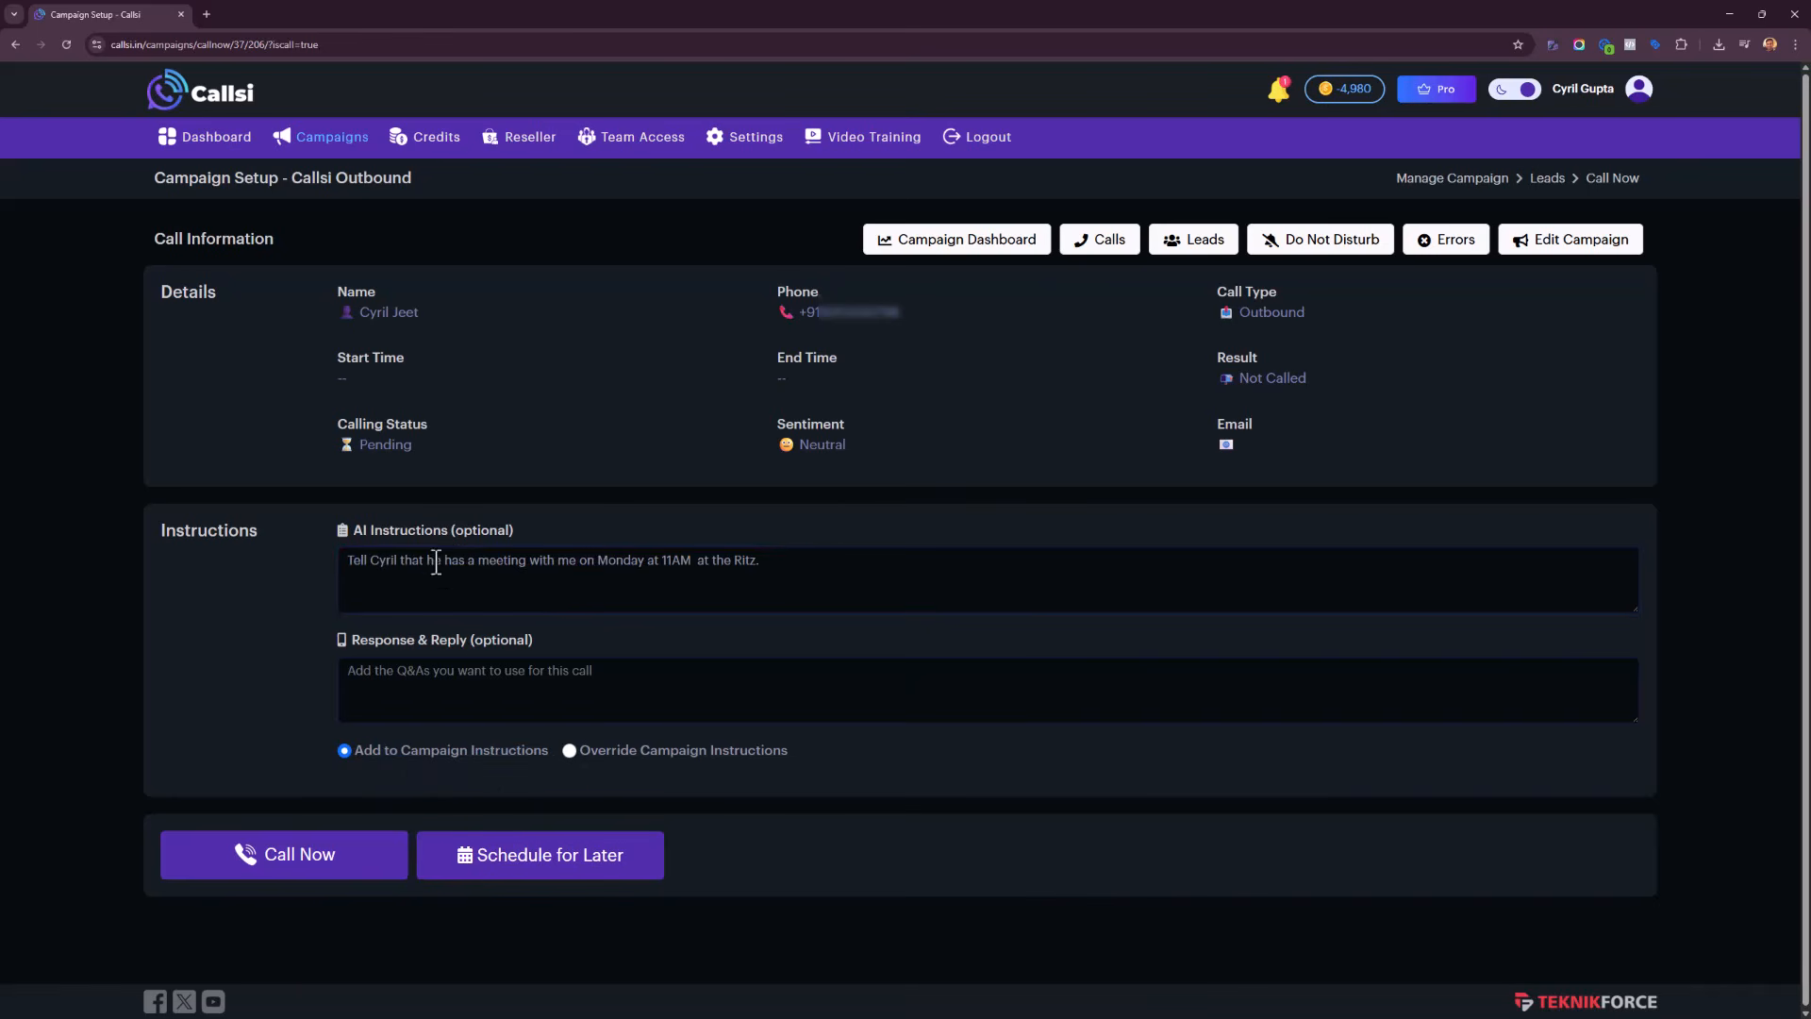
left_click_drag(401, 760, 506, 779)
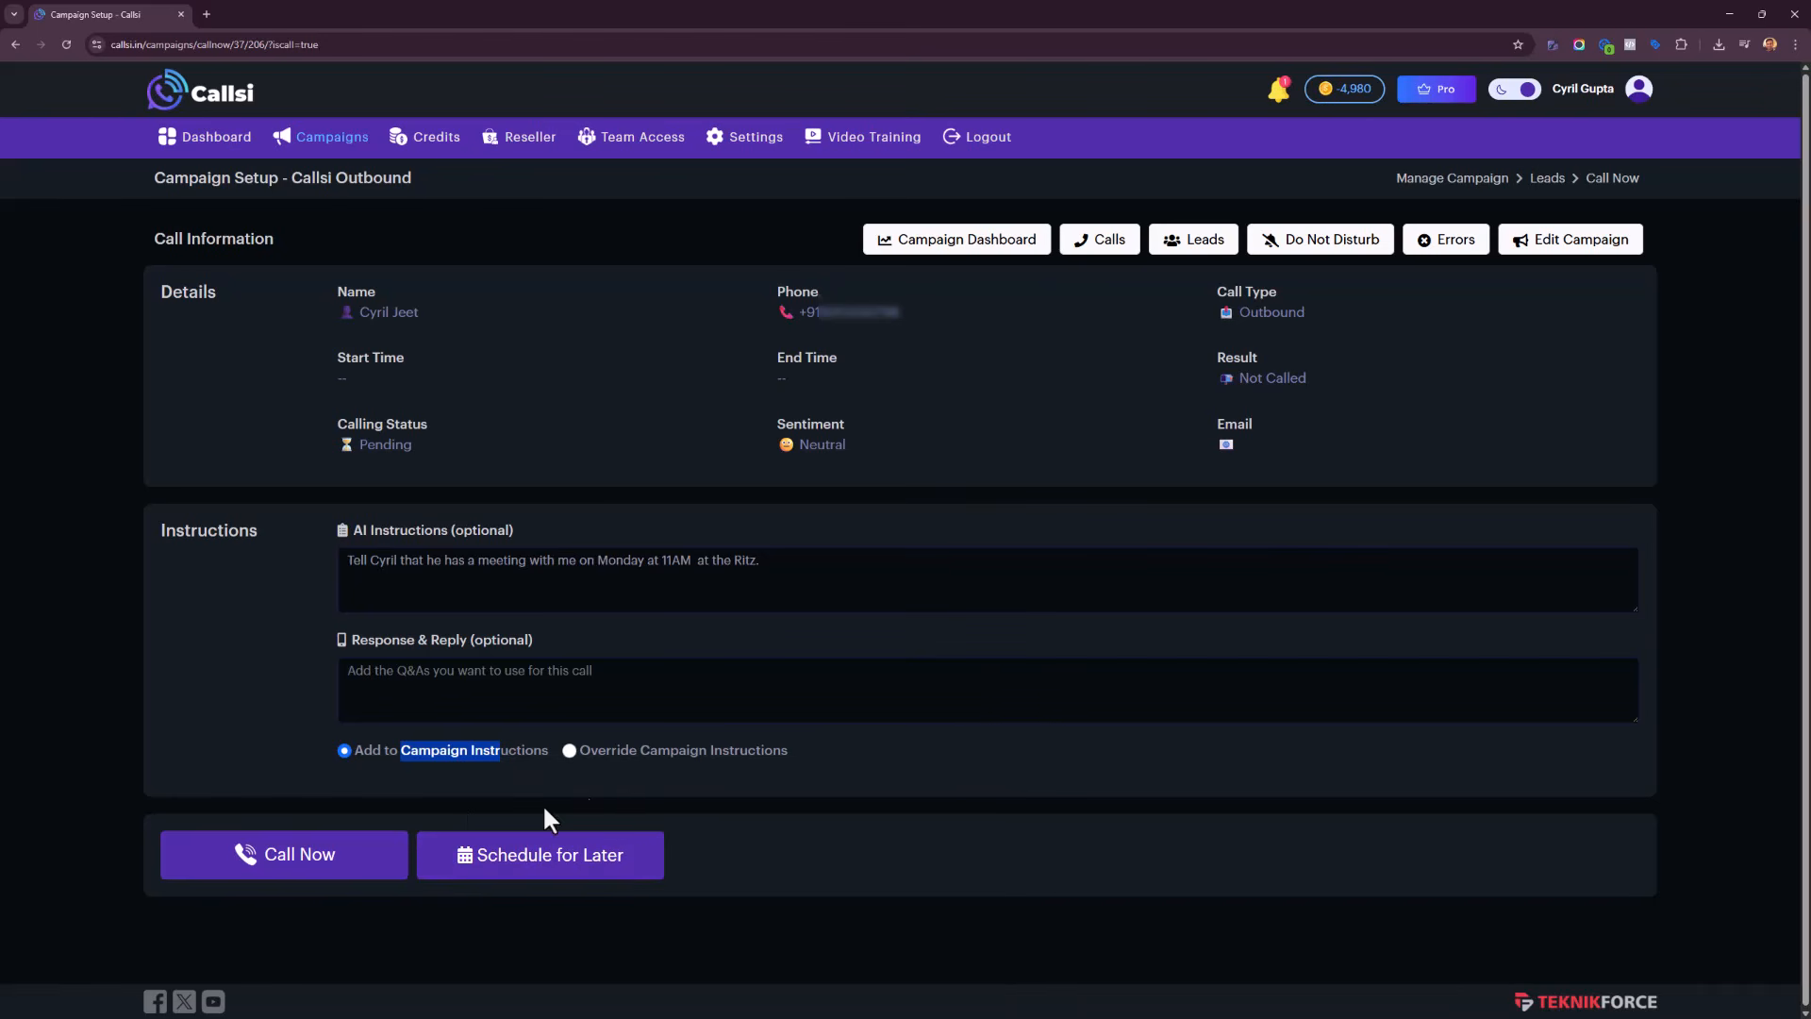
left_click(649, 757)
left_click(557, 586)
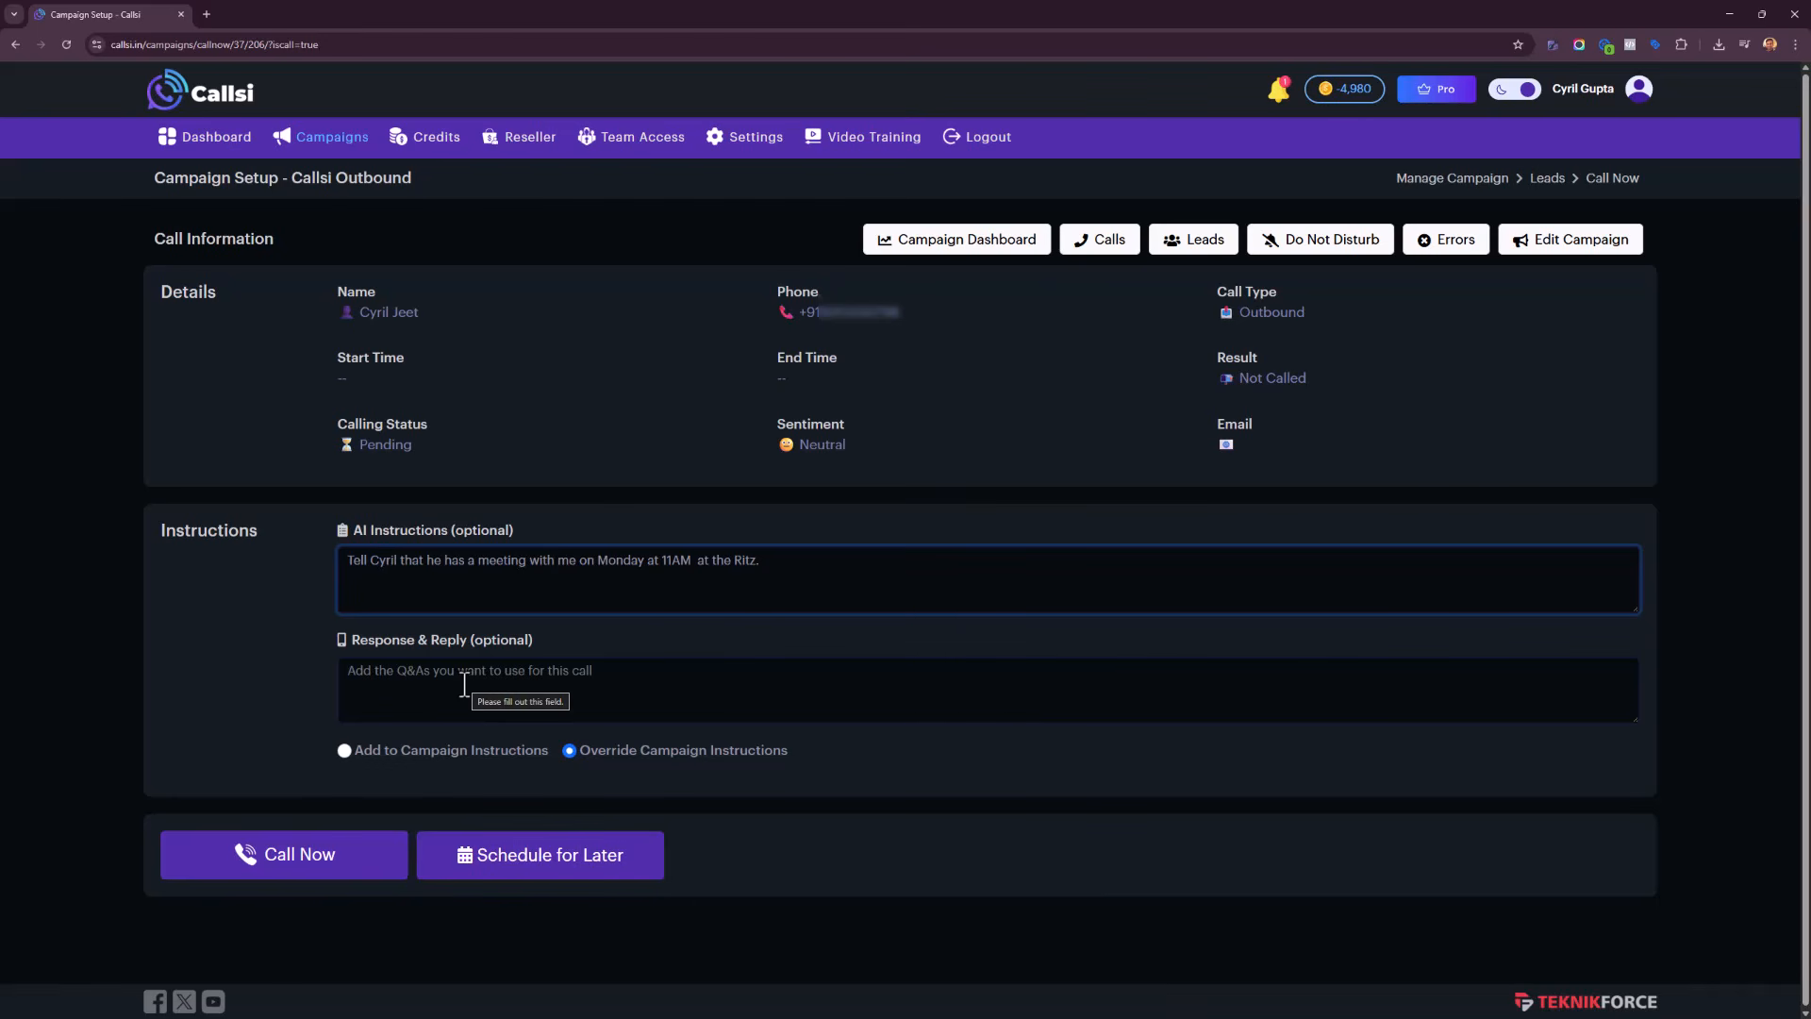
left_click(496, 673)
left_click(503, 569)
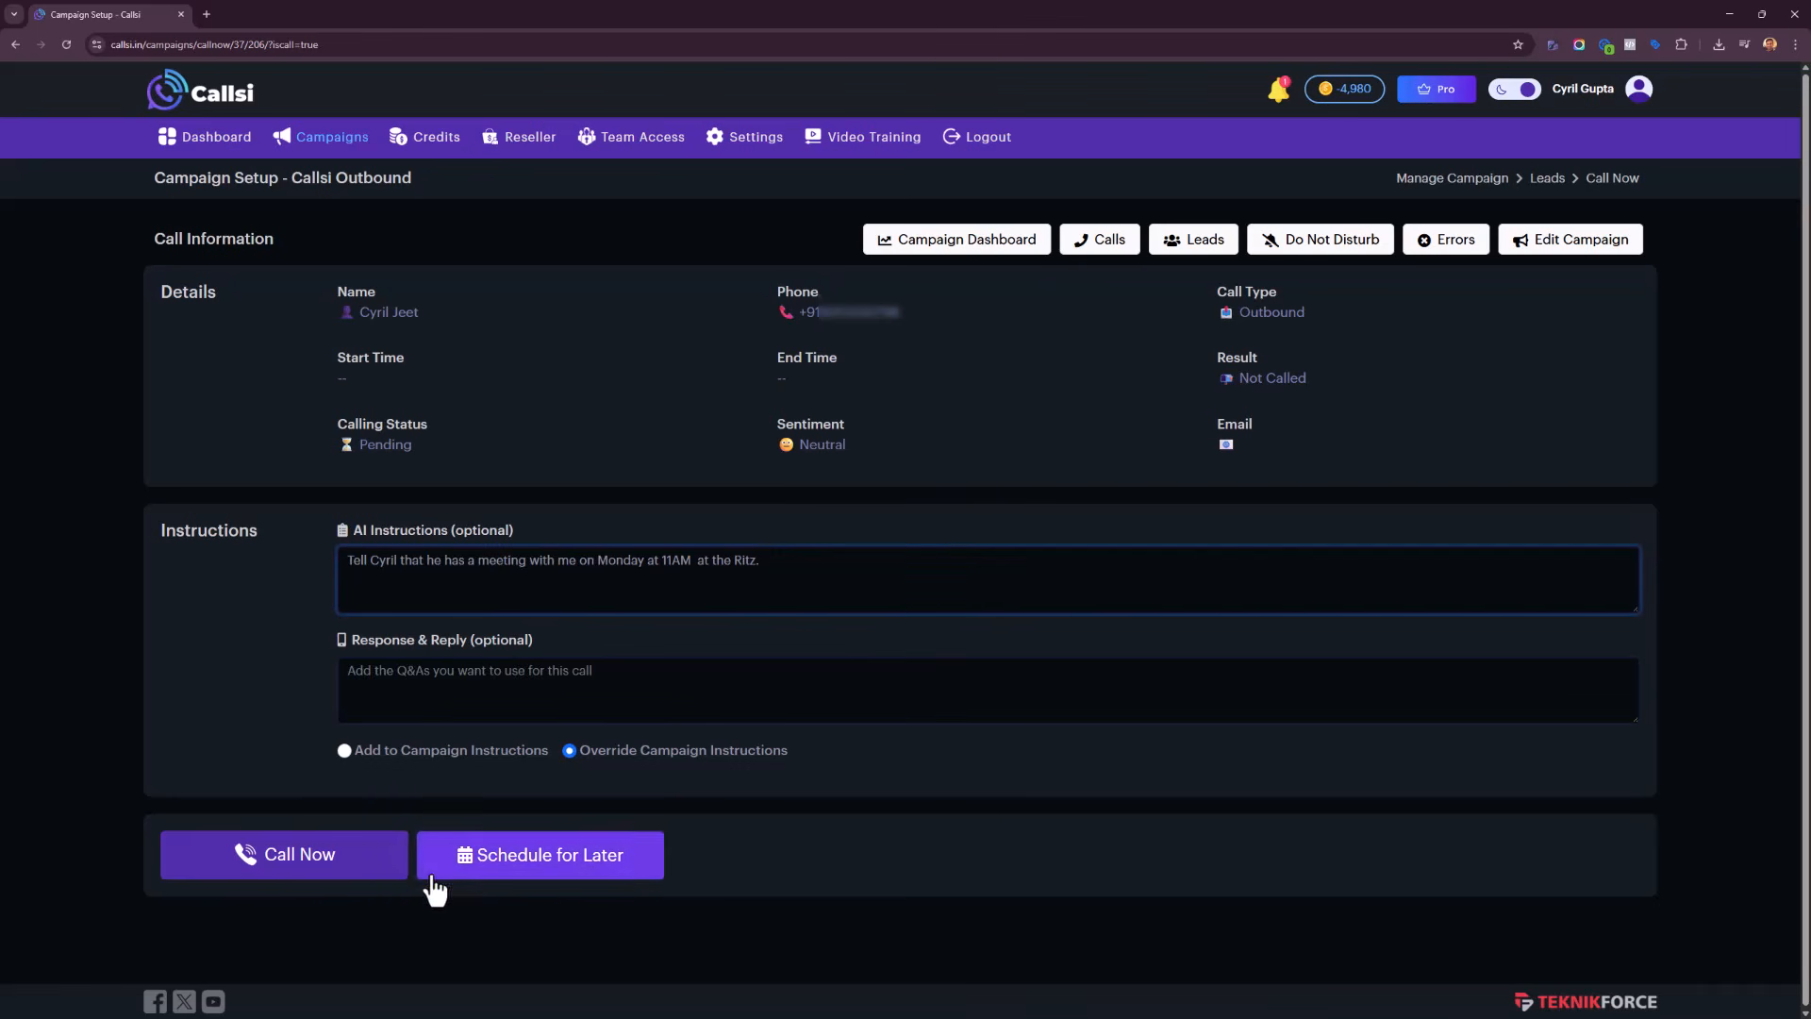
left_click(549, 867)
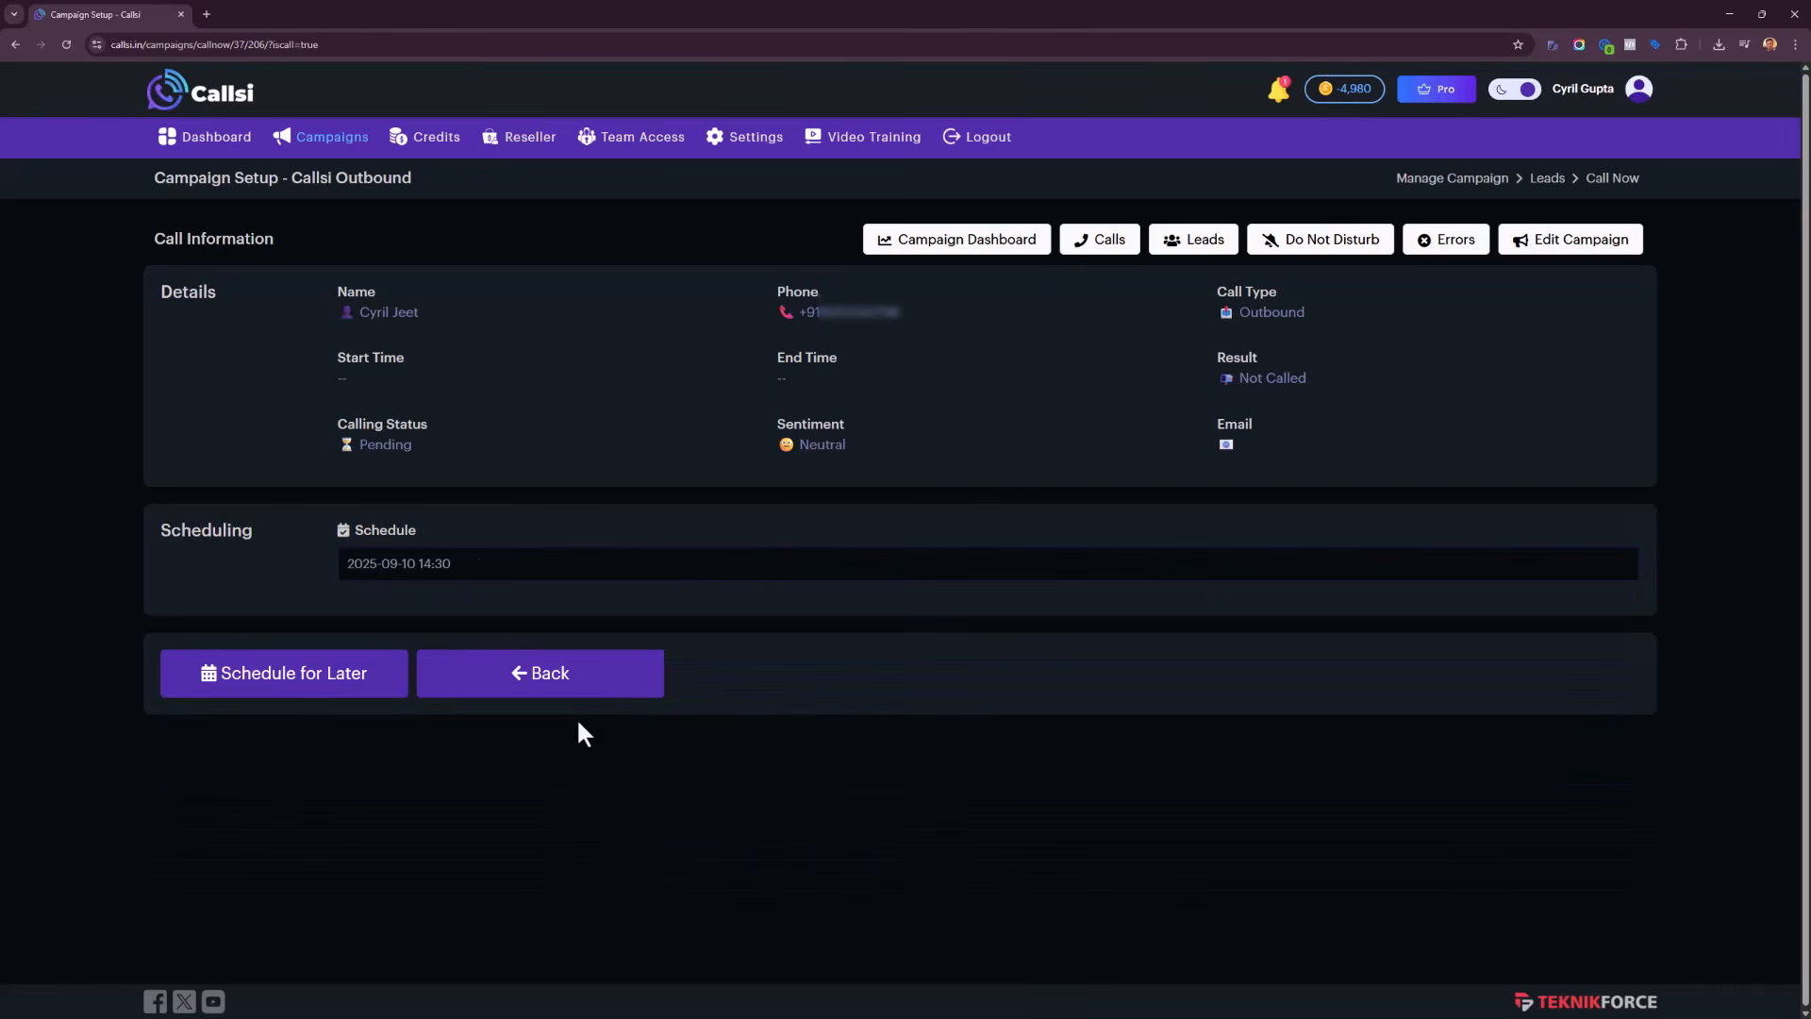
left_click(341, 691)
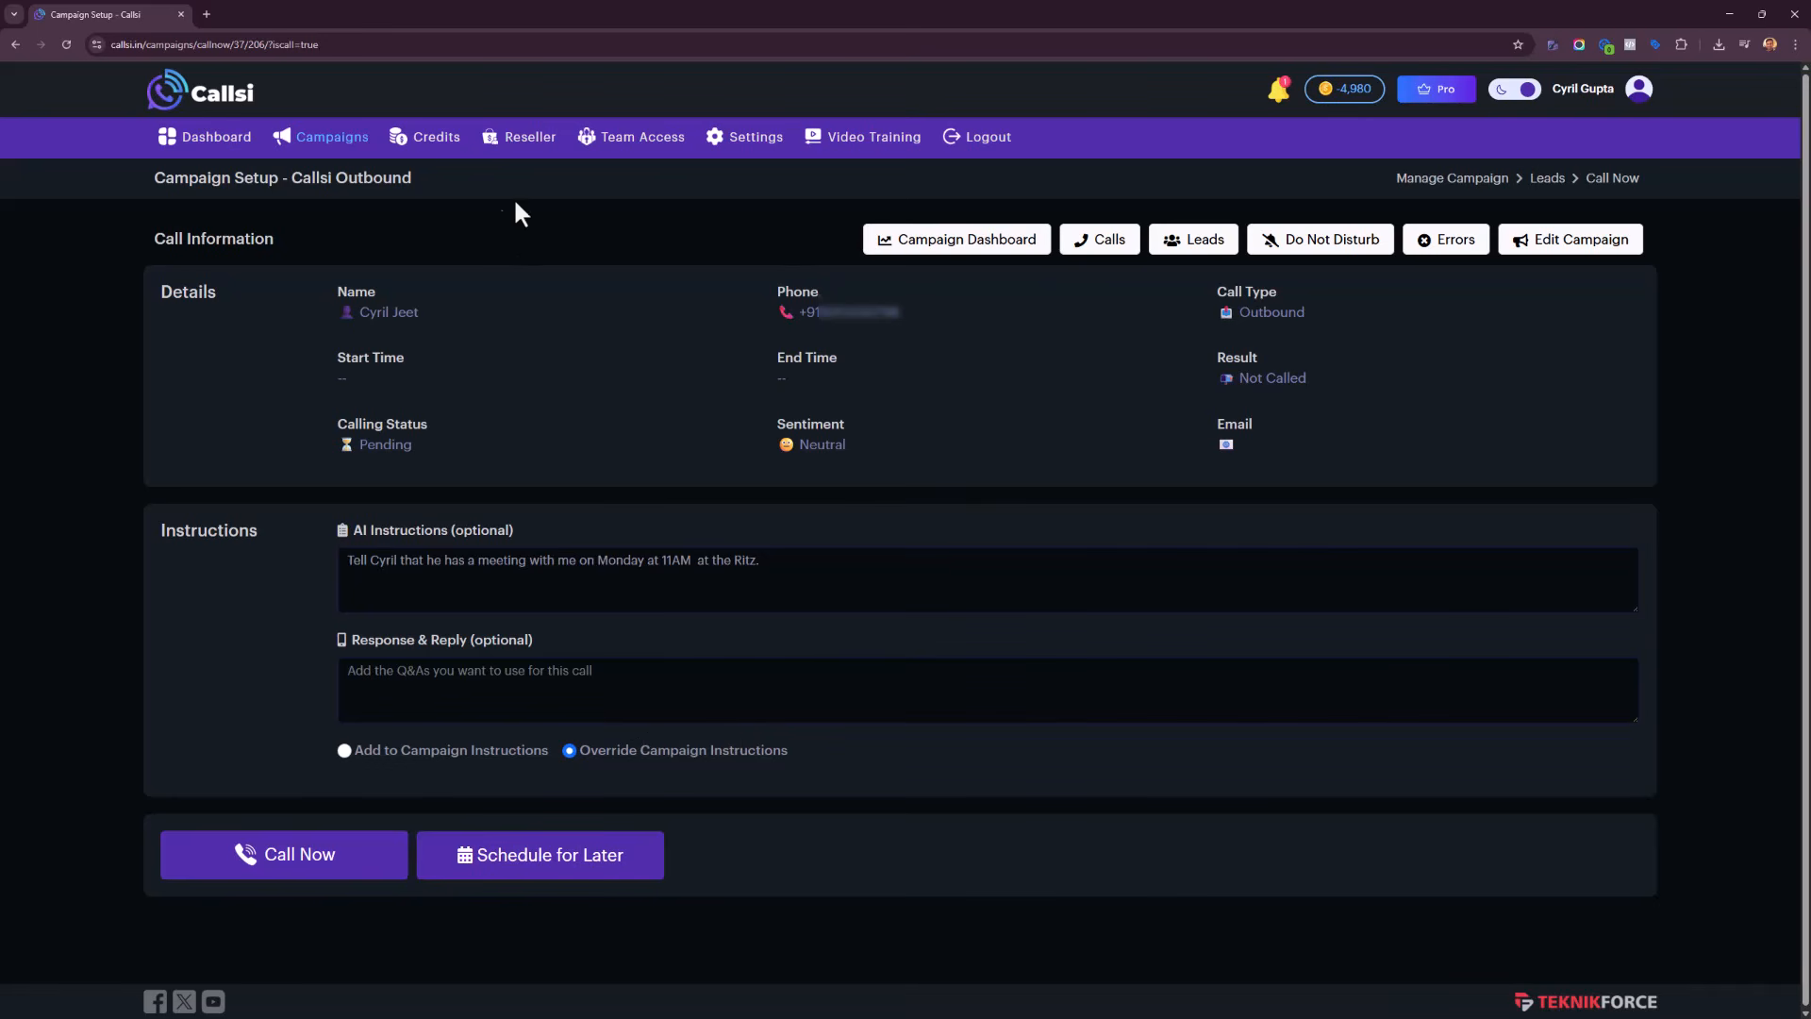
- Open the campaign's call records and check the details of the pending 10-Sep-2025 03:28 AM call, returning to the records
left_click(1099, 240)
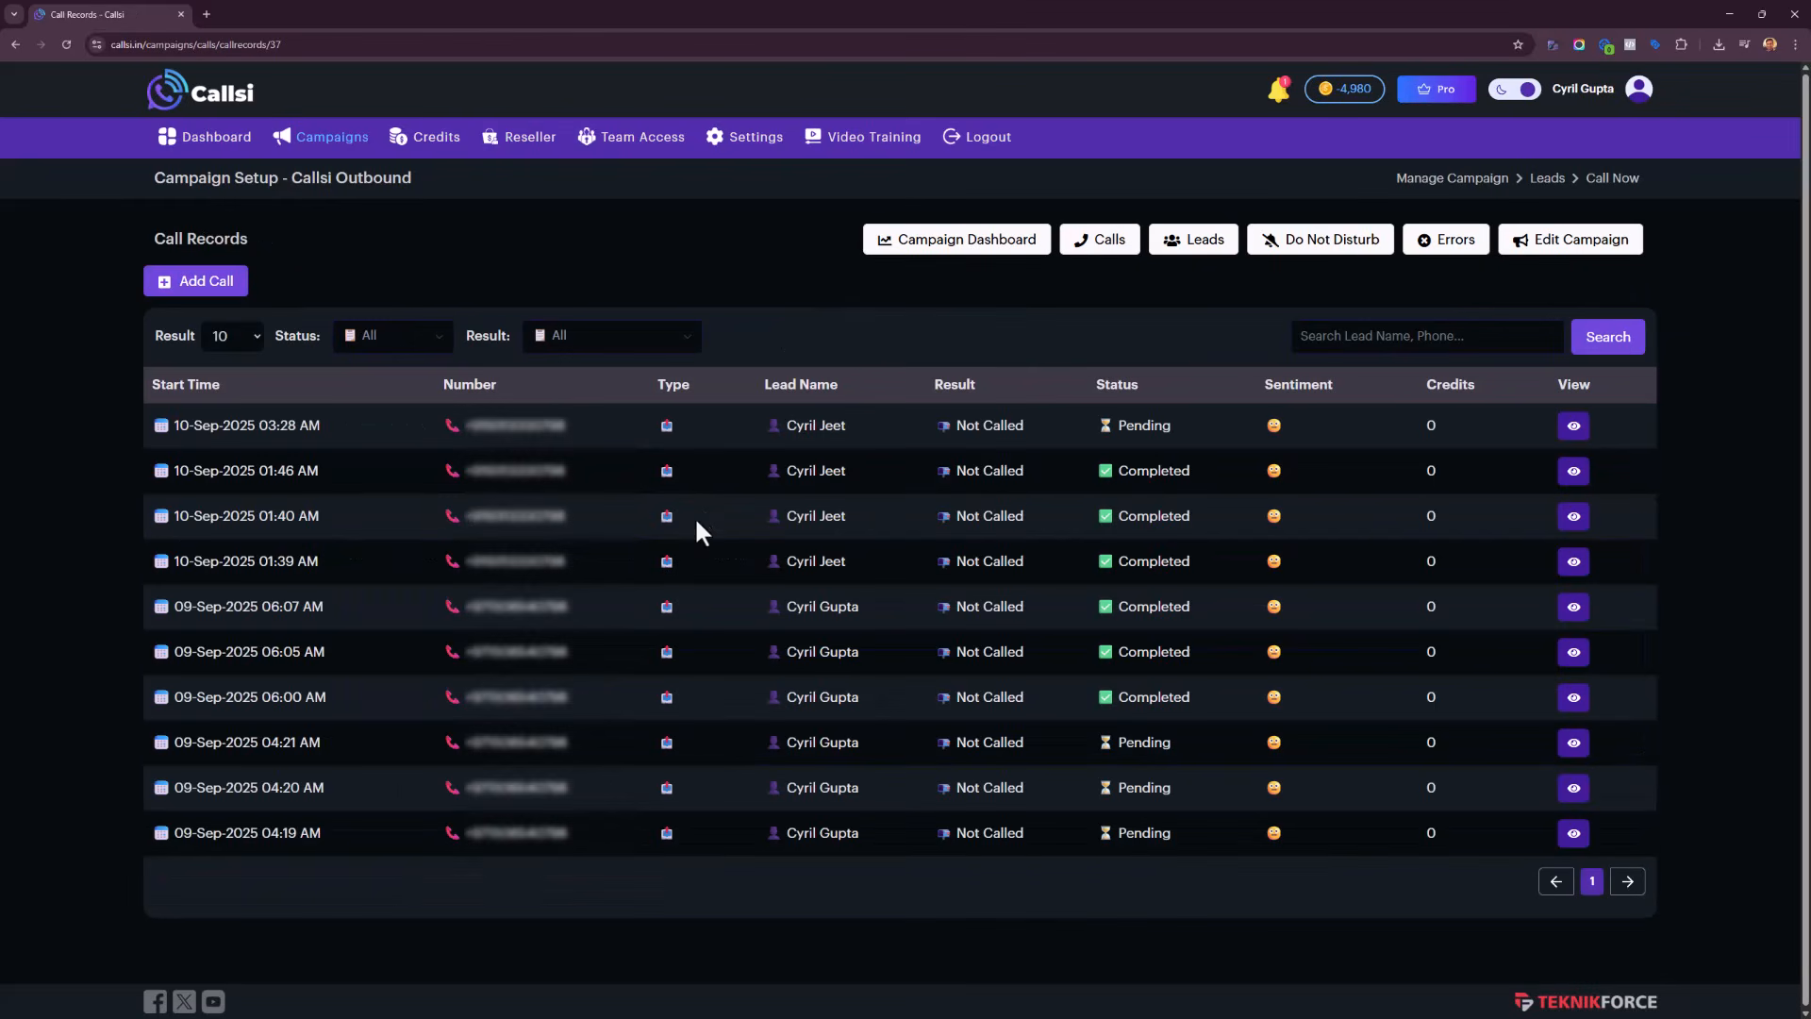
left_click_drag(1137, 472, 1165, 611)
left_click(1164, 477)
left_click(1571, 429)
scroll(950, 720, "down", 2)
scroll(925, 613, "up", 2)
right_click(903, 549)
key("Escape")
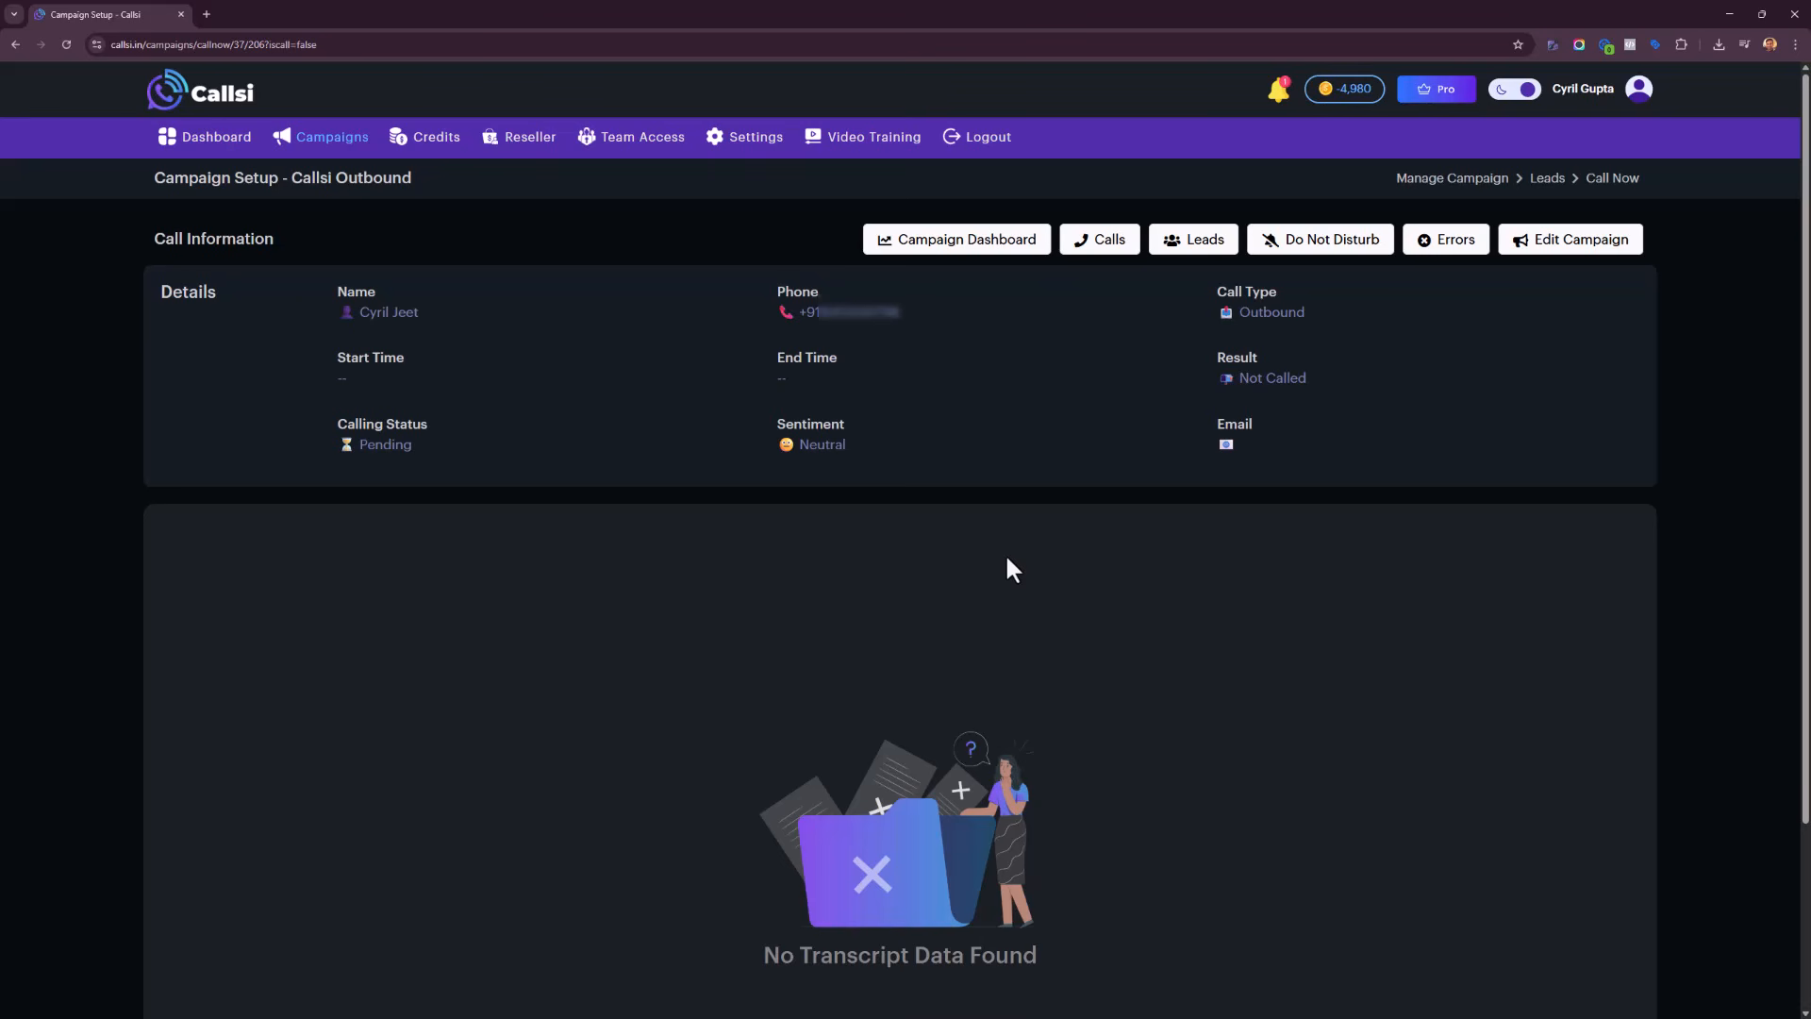
right_click(887, 534)
left_click(910, 543)
- View the campaign's Do Not Disturb list and its campaign dashboard
left_click(1308, 251)
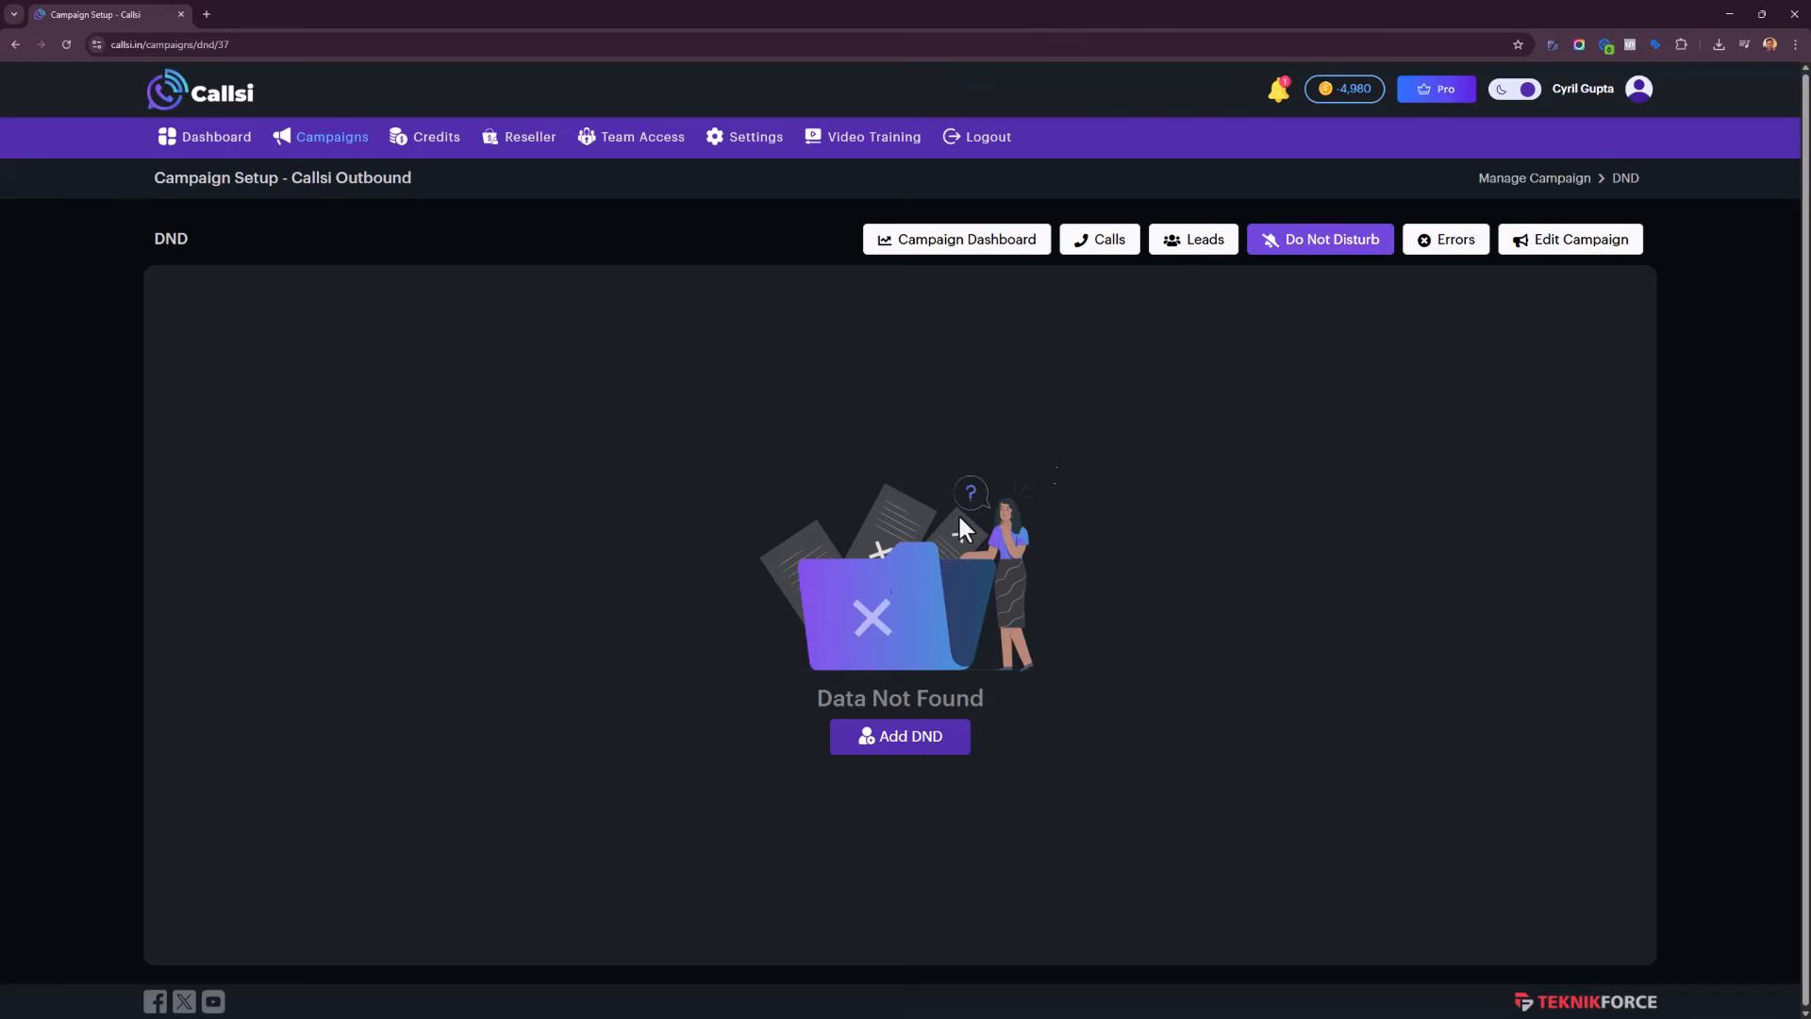
left_click(1027, 241)
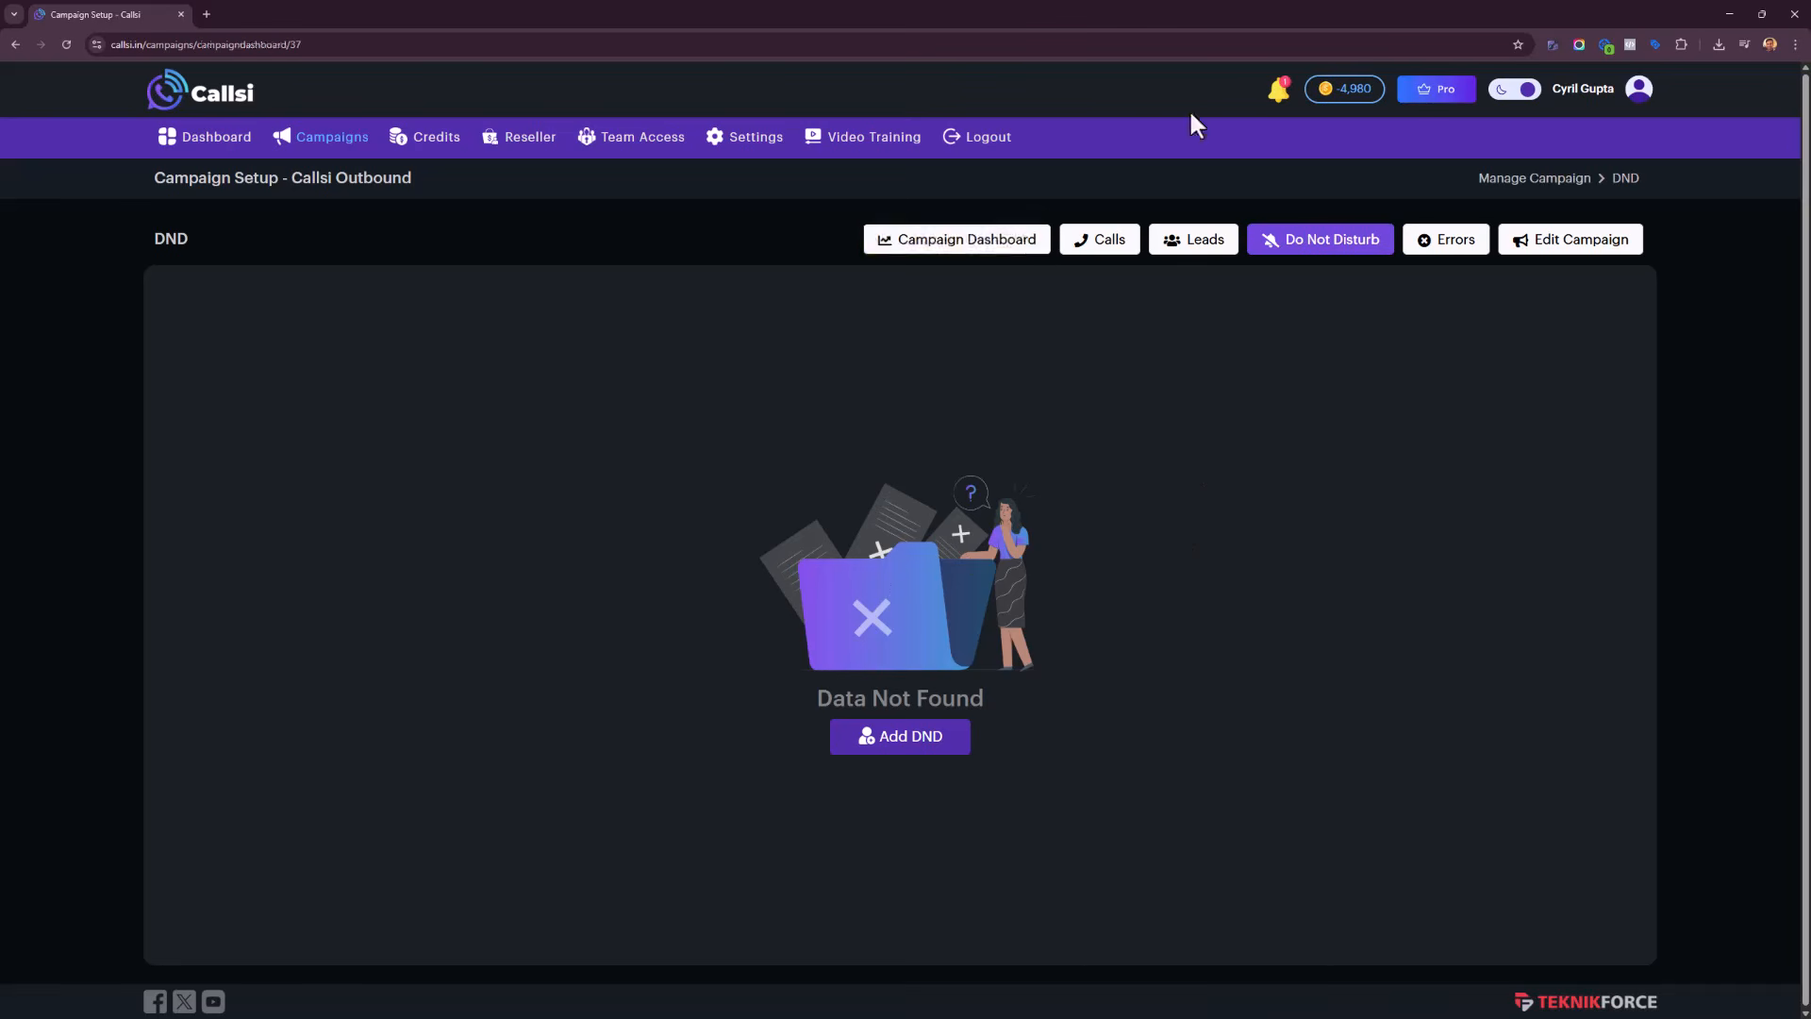
left_click(1339, 239)
left_click(972, 253)
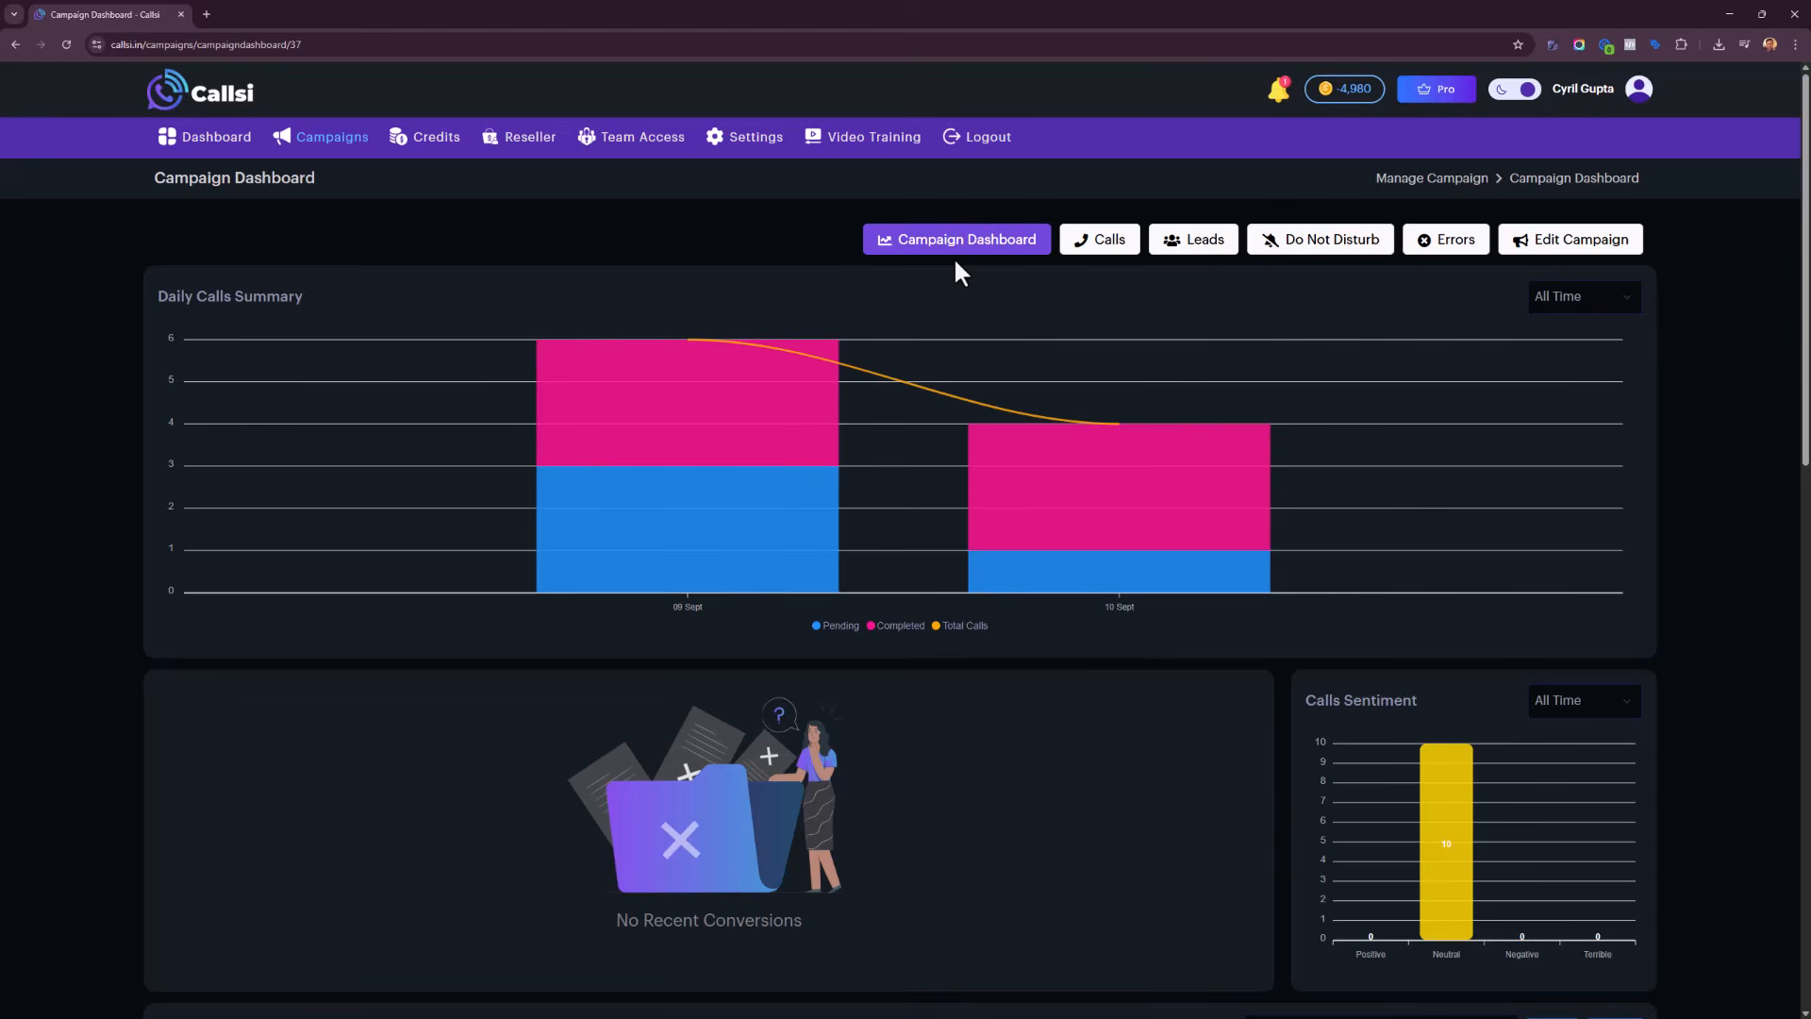
- View the reseller and team access pages and return to the main account dashboard
left_click(492, 147)
left_click(615, 142)
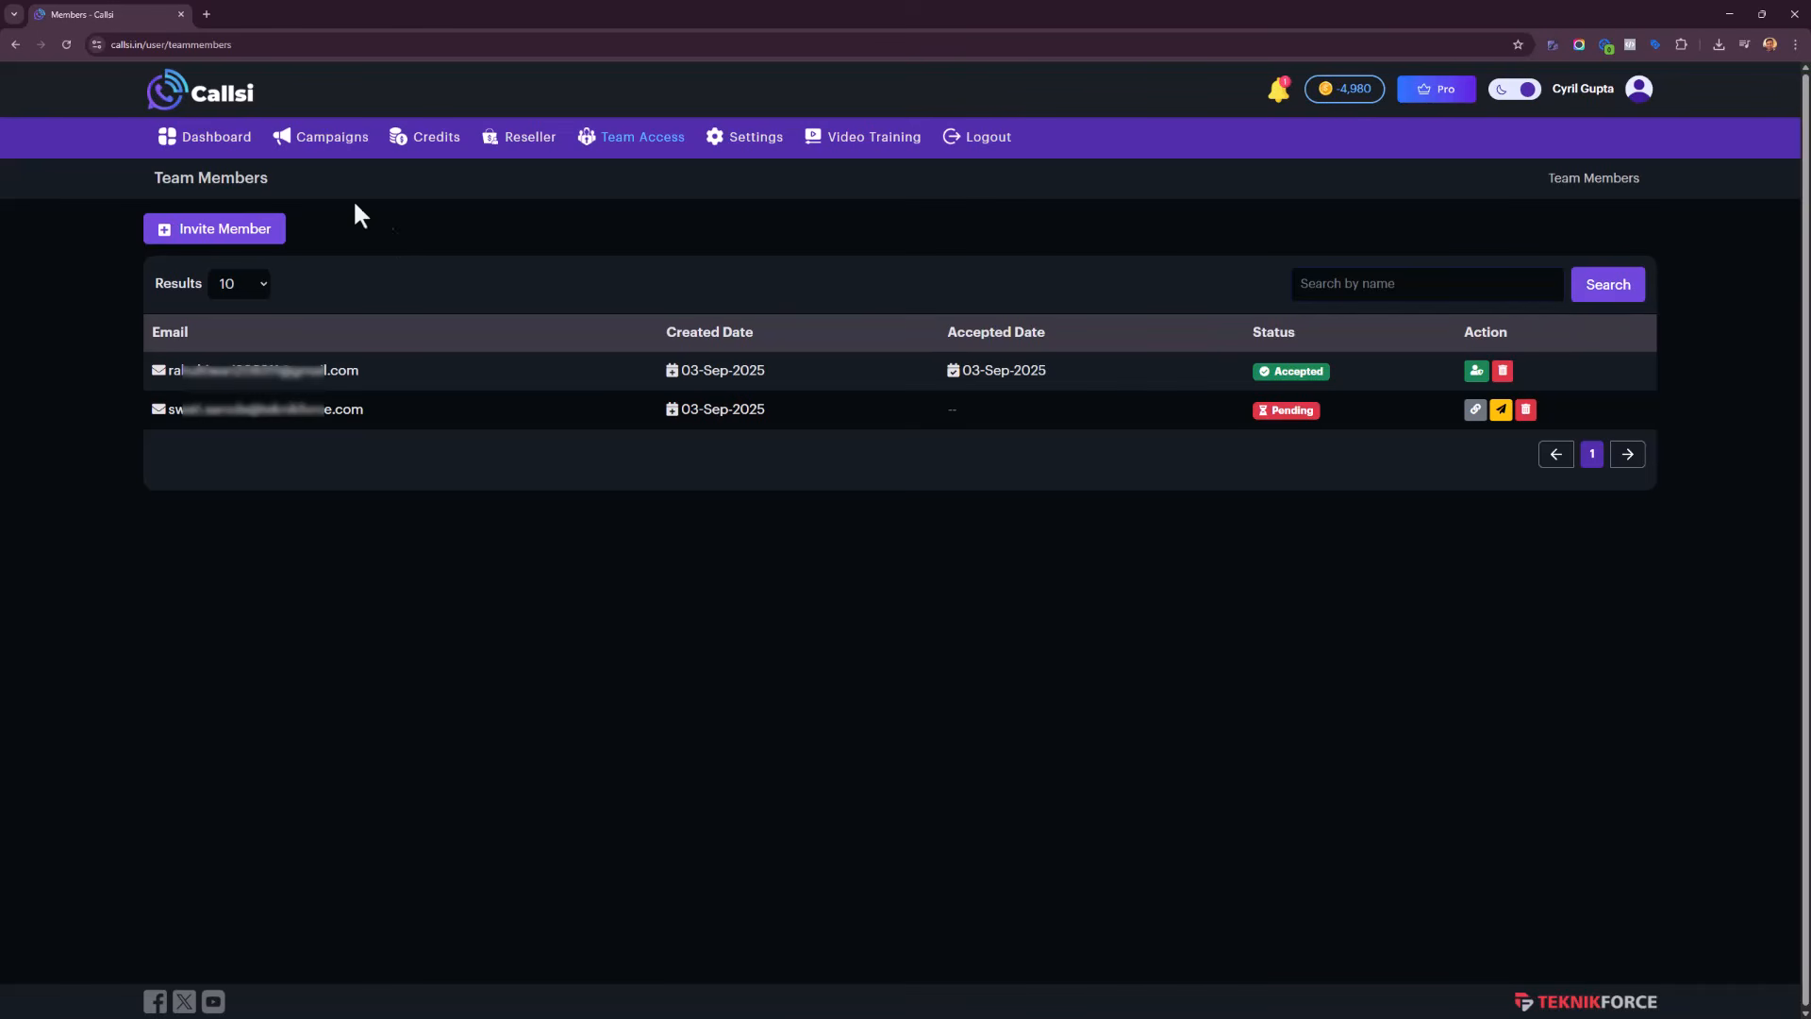
left_click(230, 149)
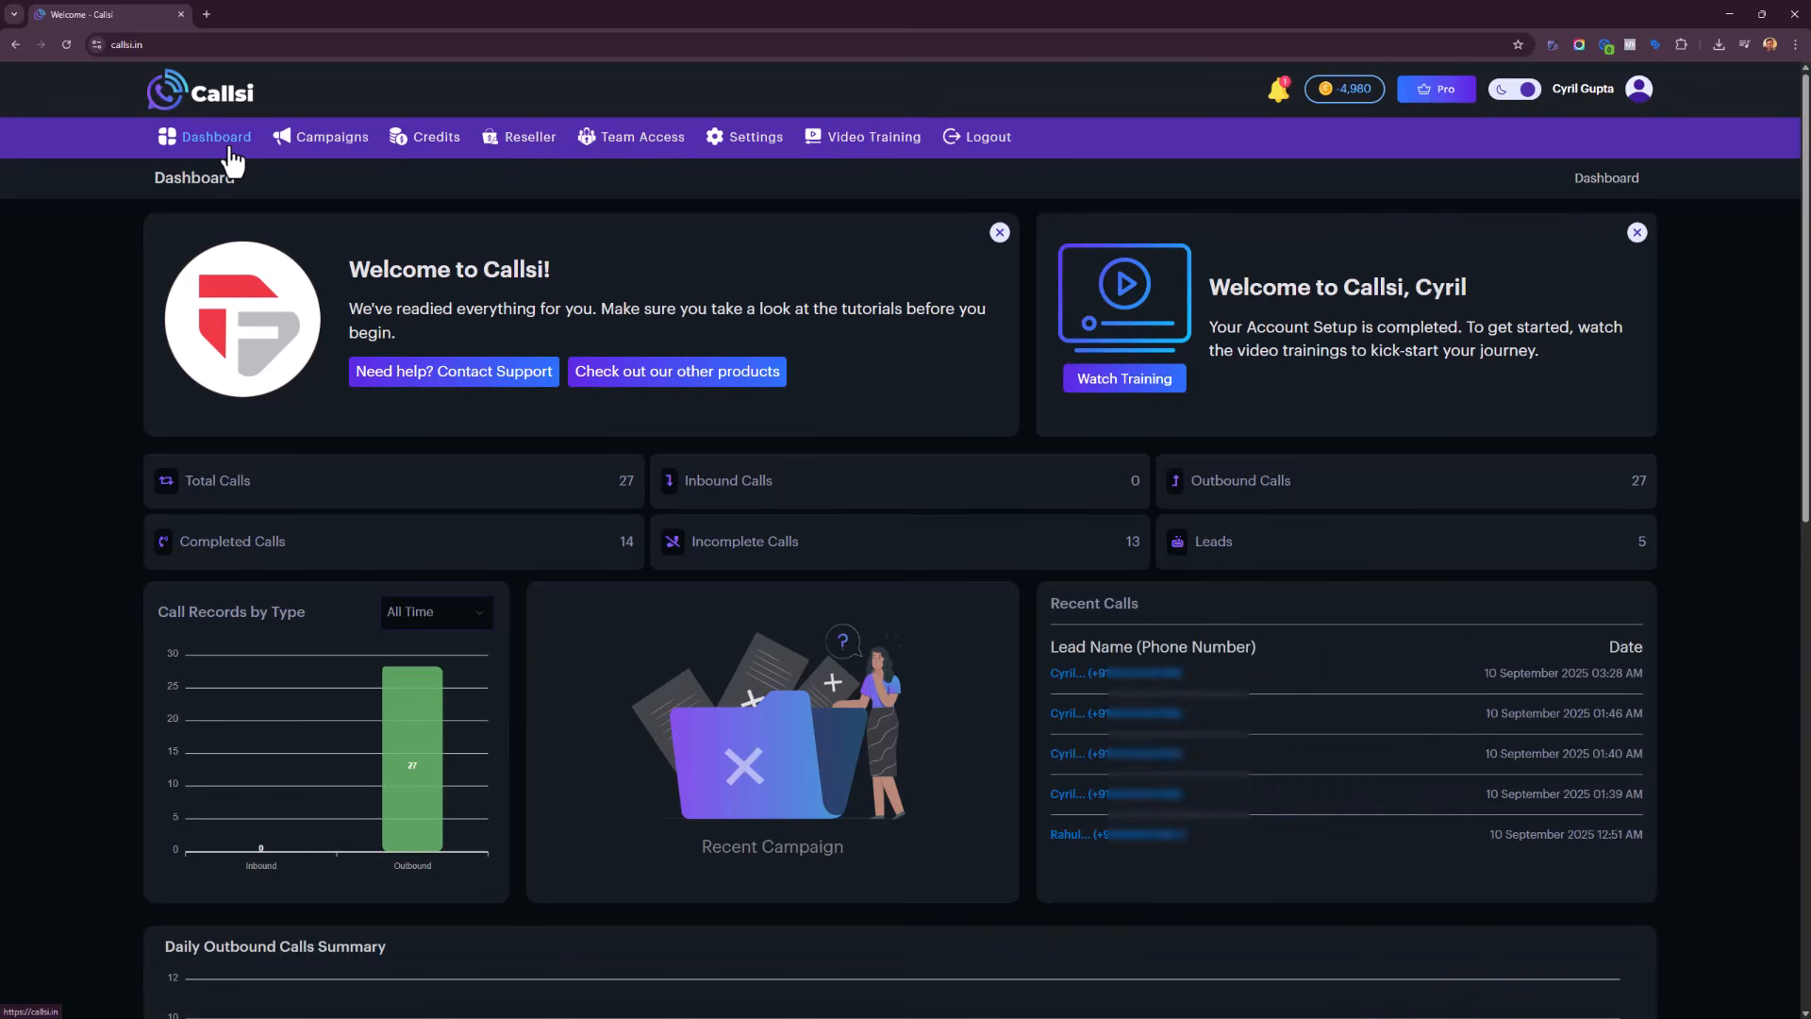